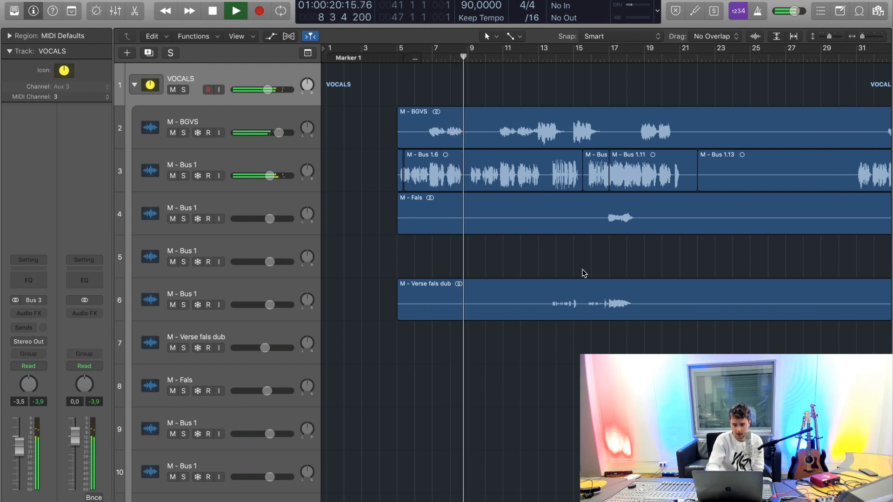
# Step: Solo the M - Bus 1 vocal track on track 3 and listen to it from bar 5
pyautogui.press('space')
pyautogui.click(398, 57)
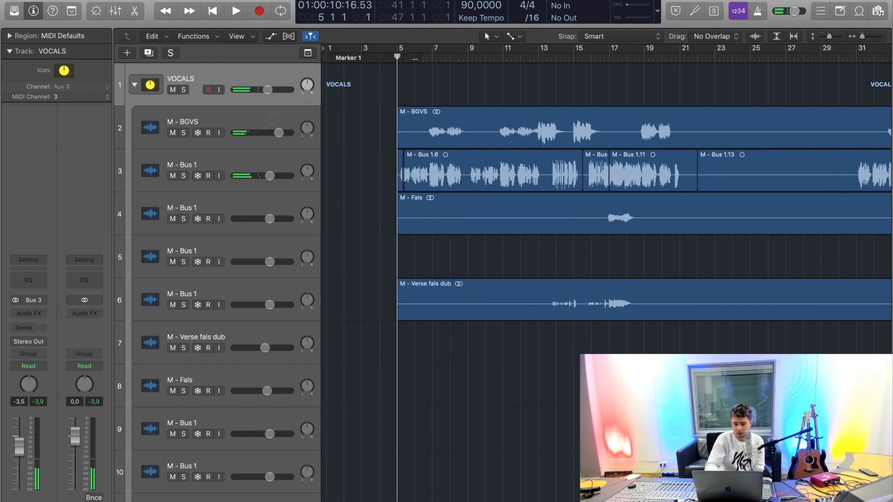
pyautogui.click(230, 164)
pyautogui.press('s')
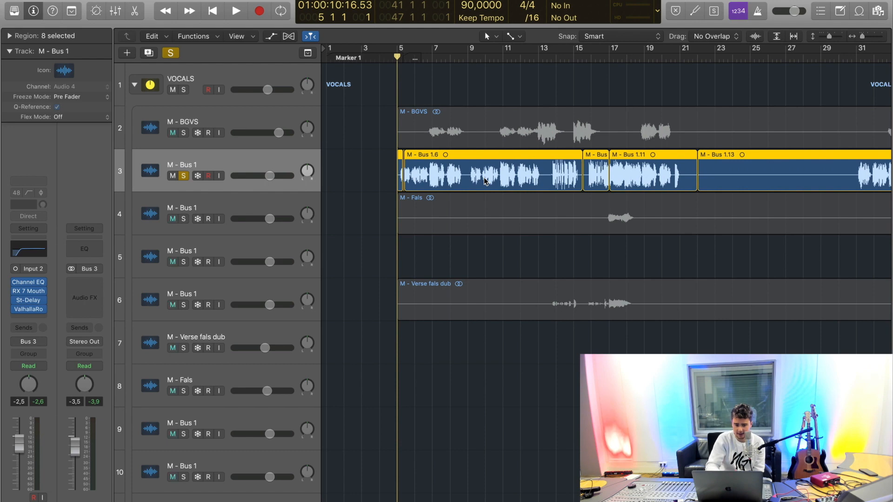
pyautogui.press('space')
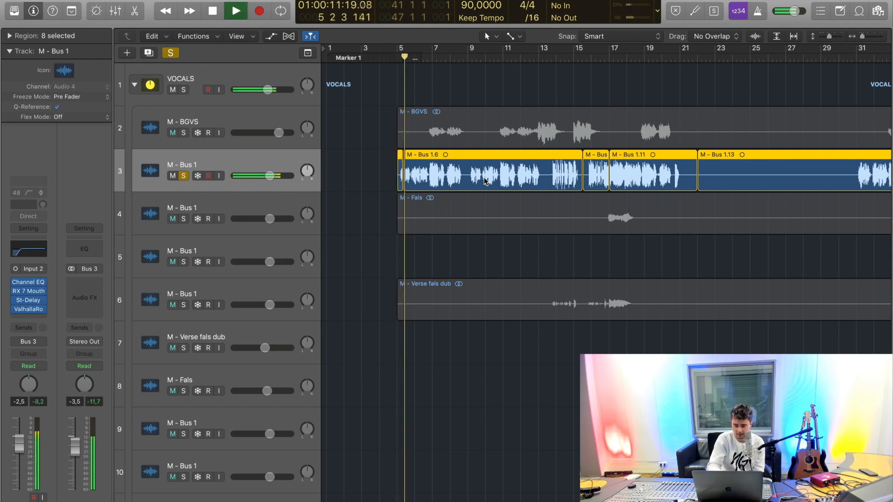
pyautogui.press('space')
# Step: Inspect the Channel EQ settings on the soloed M - Bus 1 vocal track, and close the plugin
pyautogui.rightClick(29, 281)
pyautogui.click(29, 282)
pyautogui.click(28, 282)
pyautogui.moveTo(352, 2); pyautogui.dragTo(568, 84)
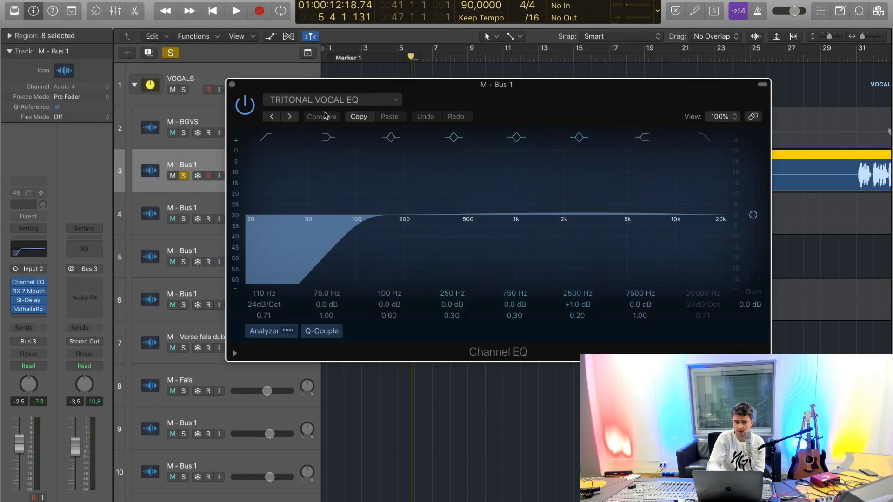
pyautogui.click(232, 85)
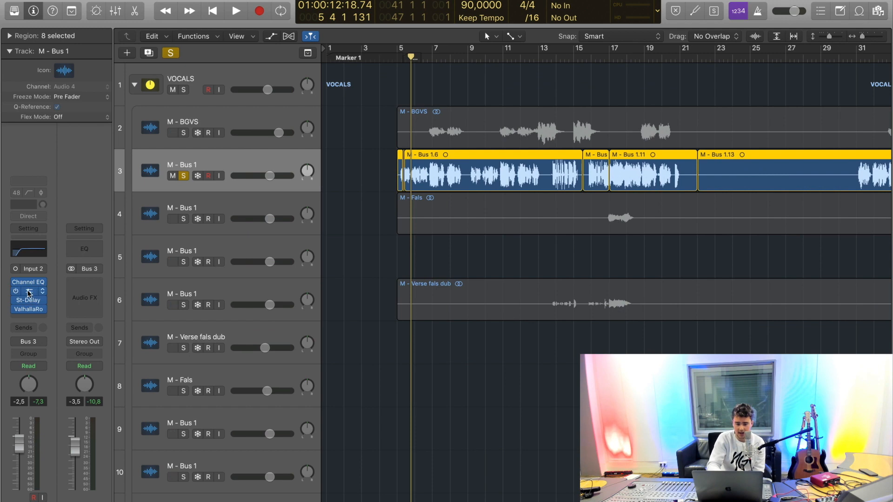
# Step: Examine the RX 7 Mouth De-click plugin on M - Bus 1 while playing the soloed vocal, and close it
pyautogui.click(29, 291)
pyautogui.moveTo(640, 174); pyautogui.dragTo(680, 153)
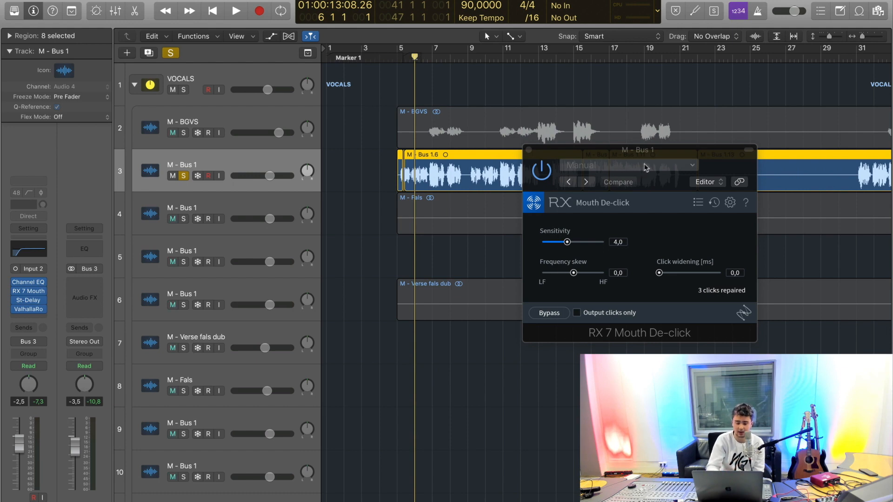
pyautogui.click(648, 164)
pyautogui.click(638, 155)
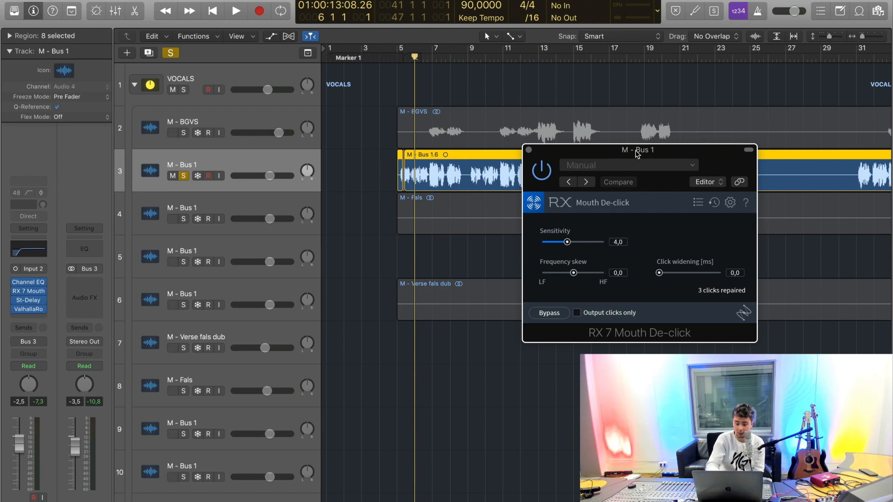
pyautogui.press('space')
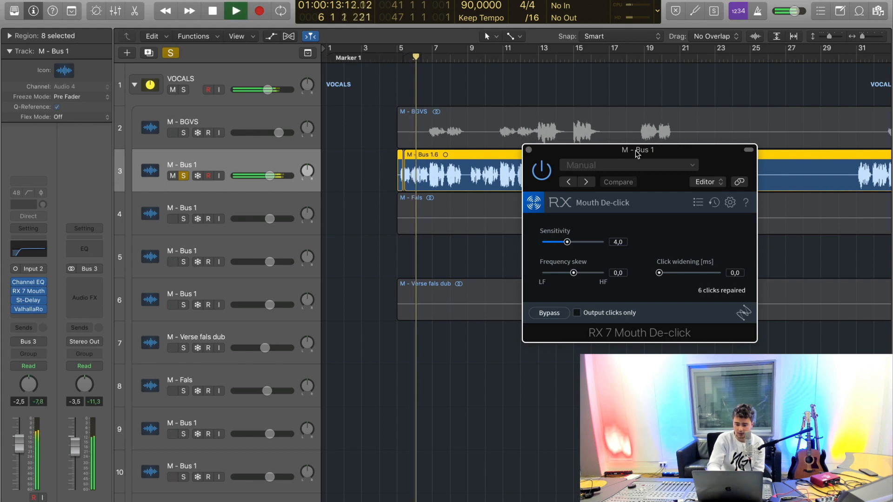
pyautogui.press('space')
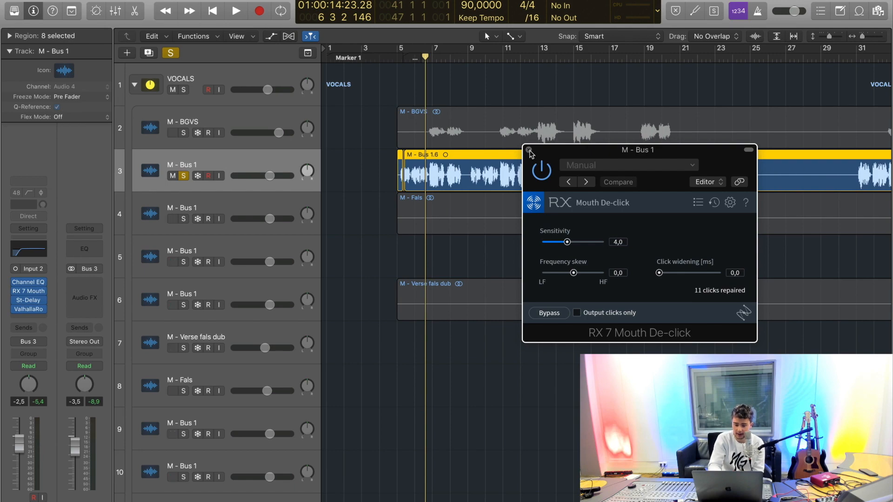
pyautogui.click(529, 151)
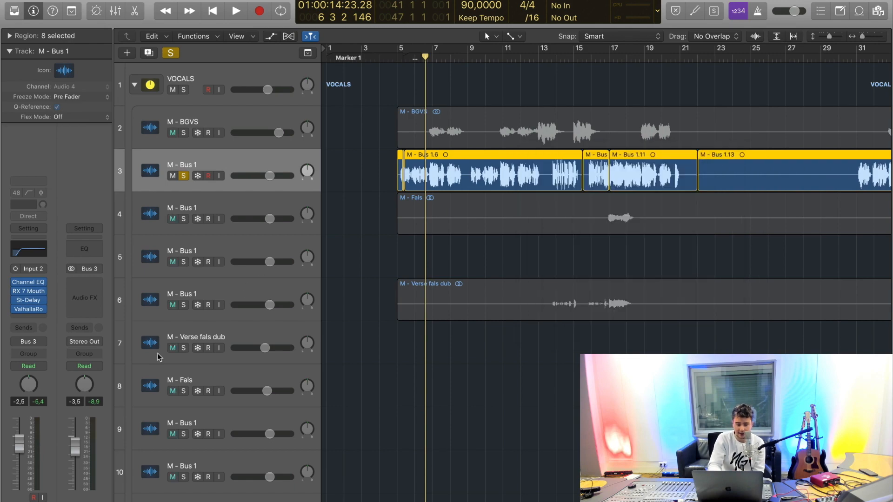
# Step: Review the Stereo Delay and ValhallaRoom reverb settings on the M - Bus 1 vocal track
pyautogui.click(30, 302)
pyautogui.moveTo(327, 10); pyautogui.dragTo(590, 70)
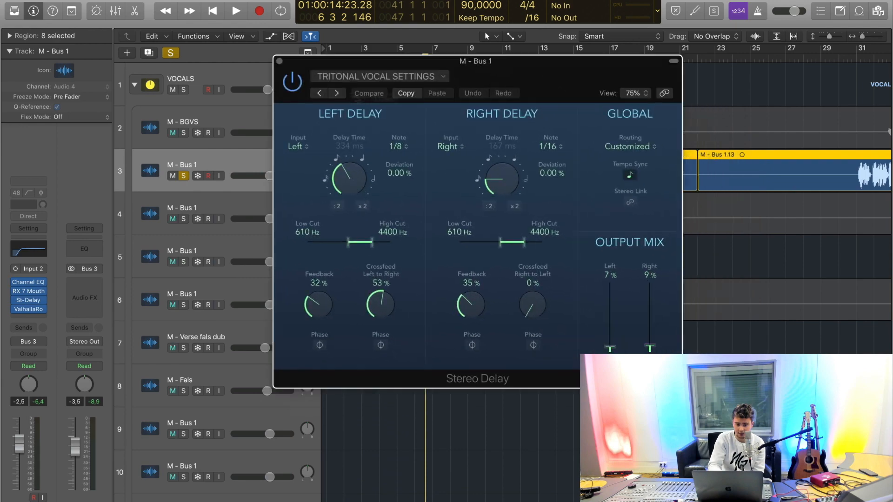
pyautogui.click(279, 61)
pyautogui.click(29, 309)
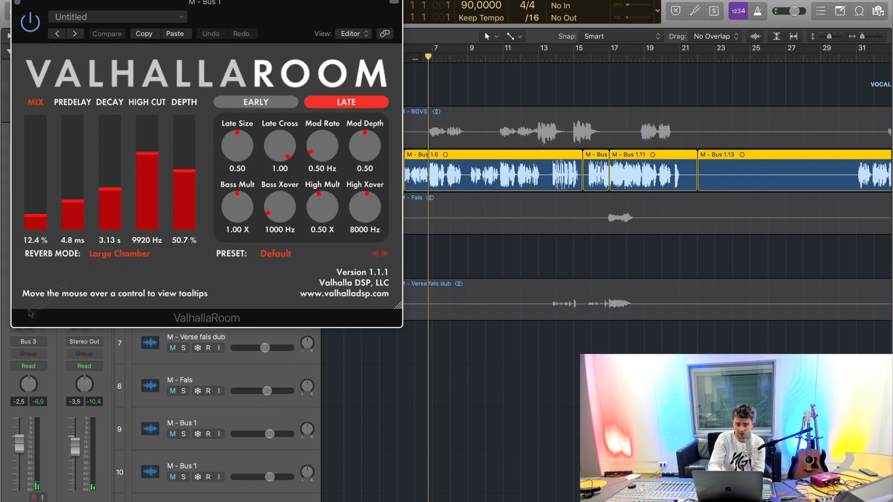
pyautogui.moveTo(280, 28); pyautogui.dragTo(545, 106)
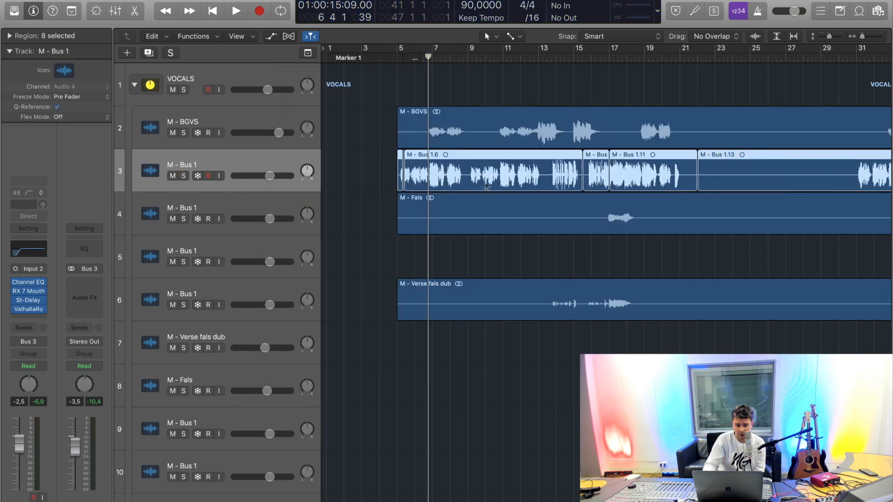
# Step: Look through the other vocal tracks and check the RX 7 Mouth De-click settings on M - Bus 1, track 9
pyautogui.press('Down')
pyautogui.press('Down')
pyautogui.press('Down')
pyautogui.press('Down')
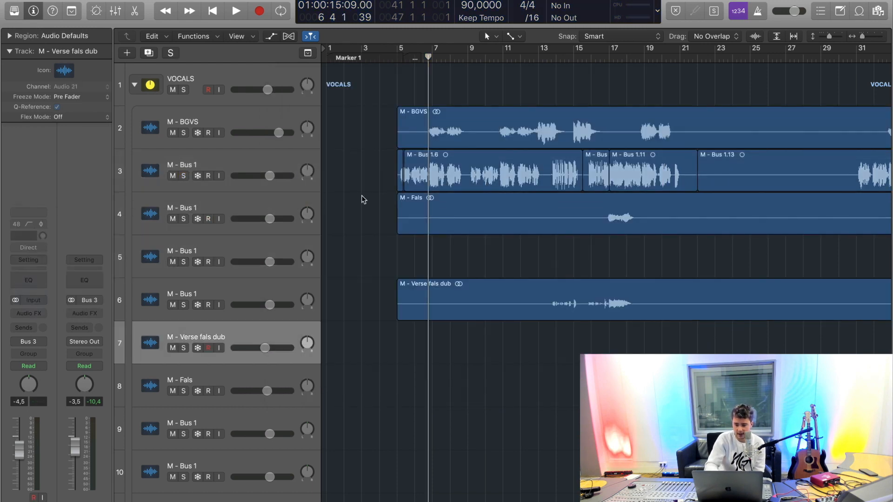
pyautogui.press('Down')
pyautogui.press('Down')
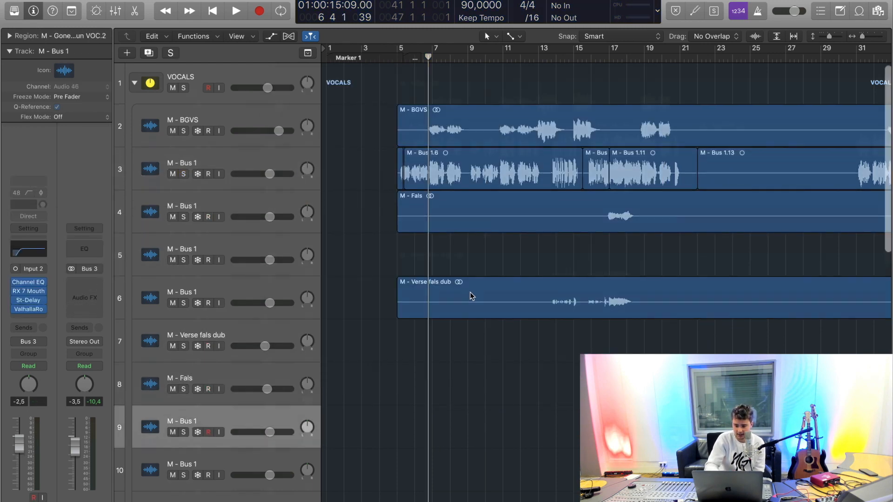
pyautogui.scroll(-5, 471, 296)
pyautogui.scroll(-15, 471, 295)
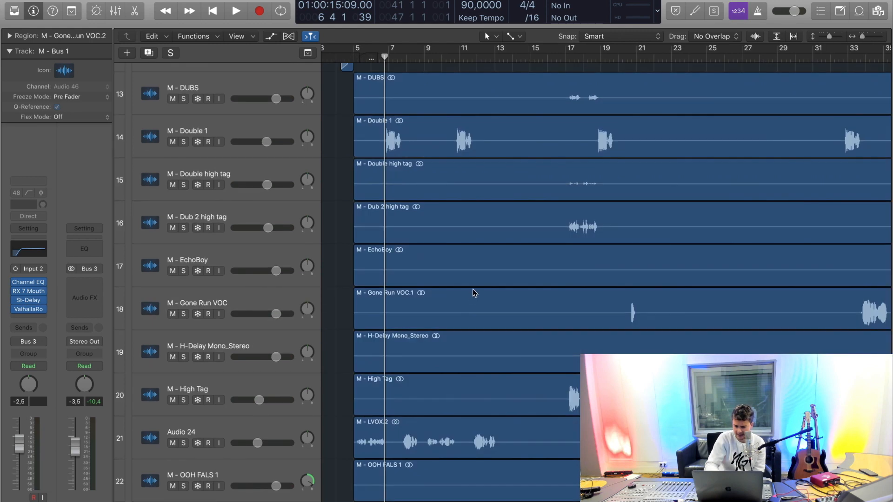
pyautogui.scroll(5, 473, 294)
pyautogui.click(29, 292)
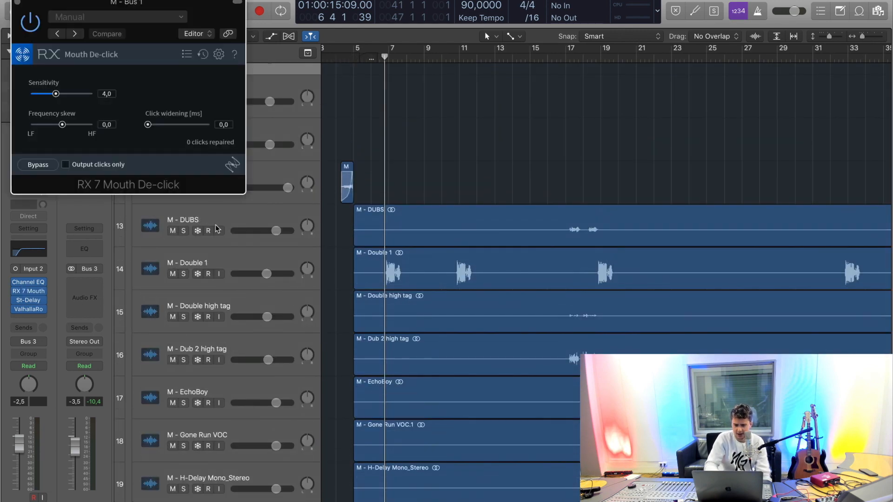
pyautogui.click(18, 4)
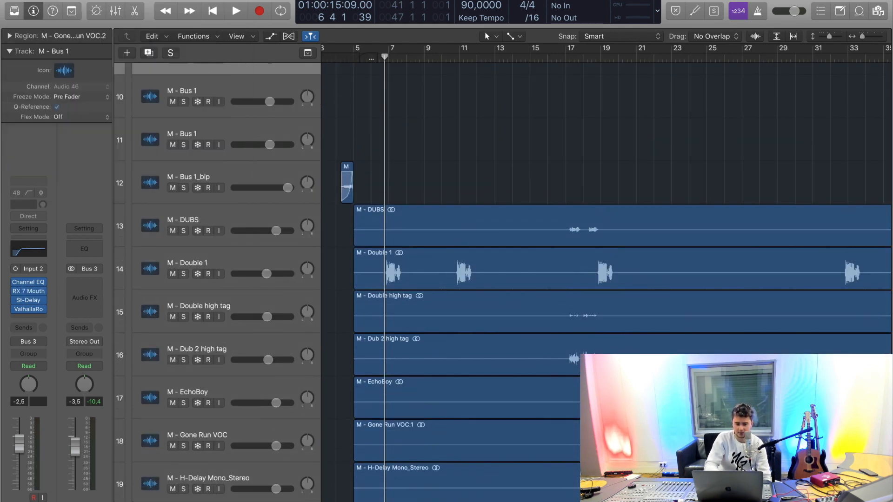
# Step: Collapse the VOCALS track stack so its subtracks are hidden
pyautogui.scroll(15, 504, 196)
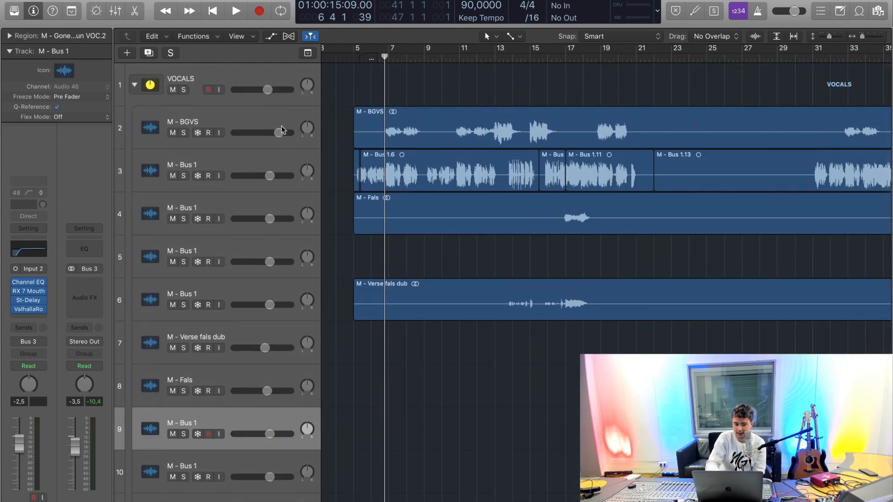
pyautogui.click(270, 119)
pyautogui.click(135, 84)
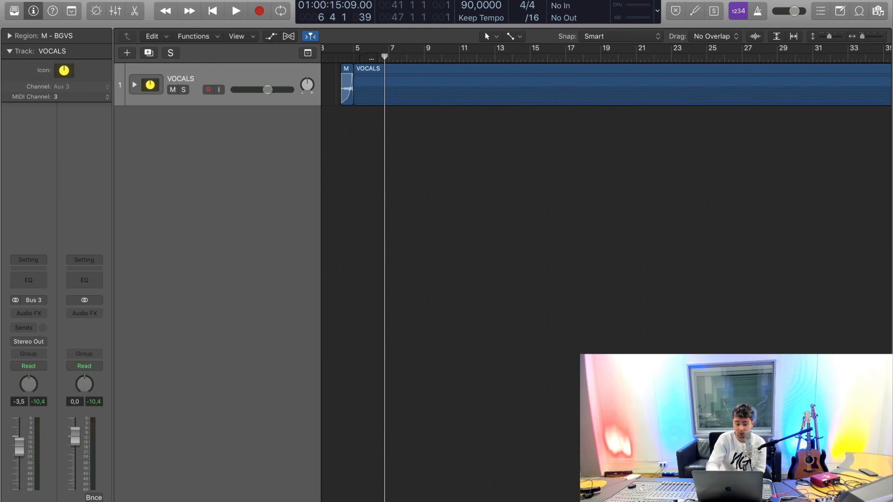
pyautogui.click(89, 1)
pyautogui.moveTo(140, 22)
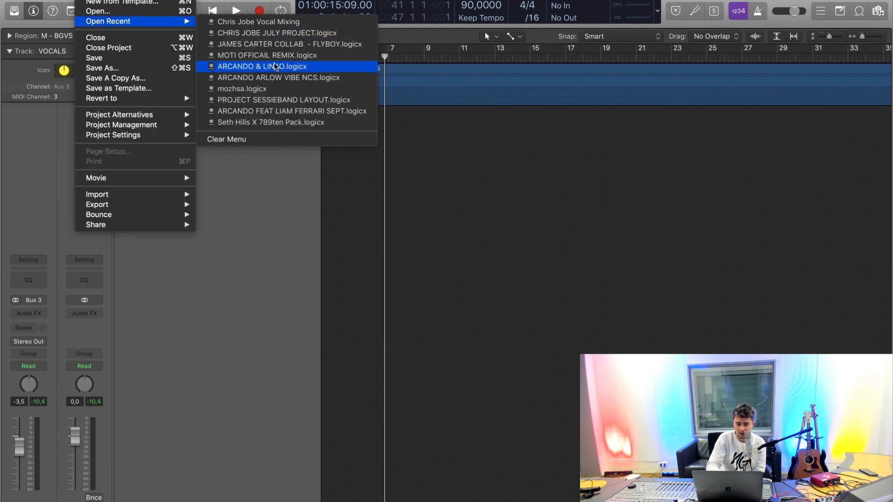
pyautogui.click(307, 34)
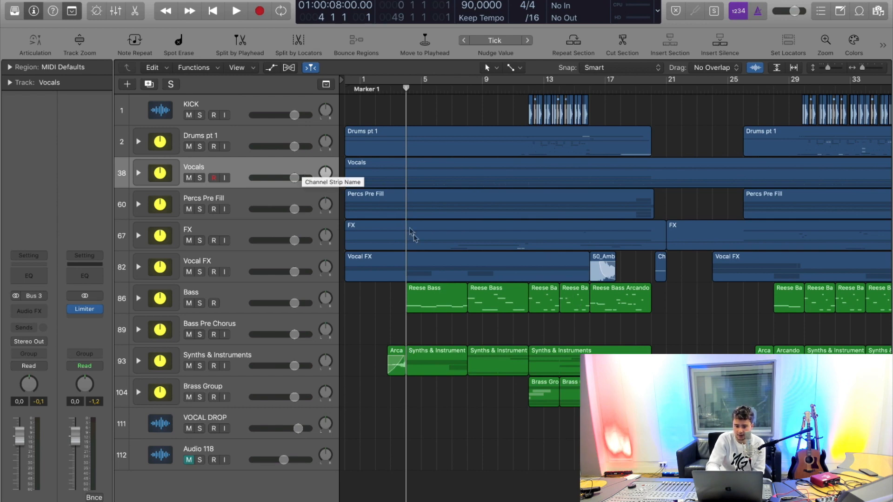
# Step: Select the Bass track stack and listen to the full arrangement from bar 3
pyautogui.click(247, 135)
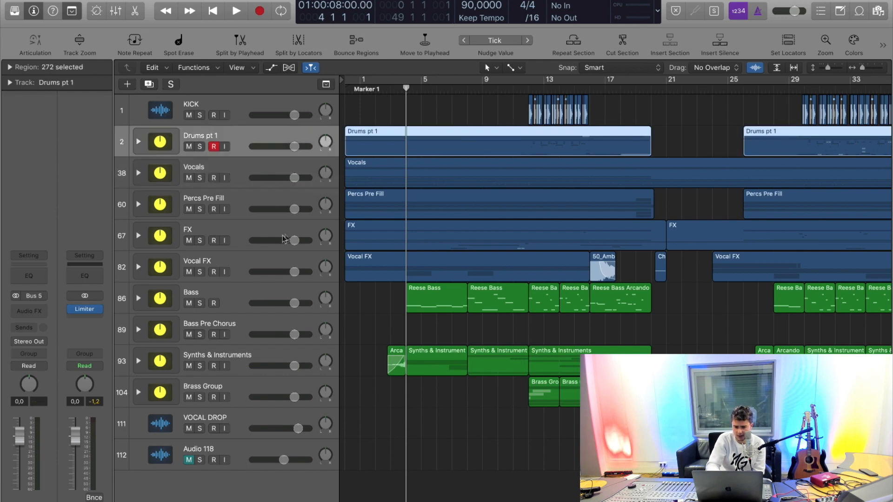
pyautogui.click(261, 294)
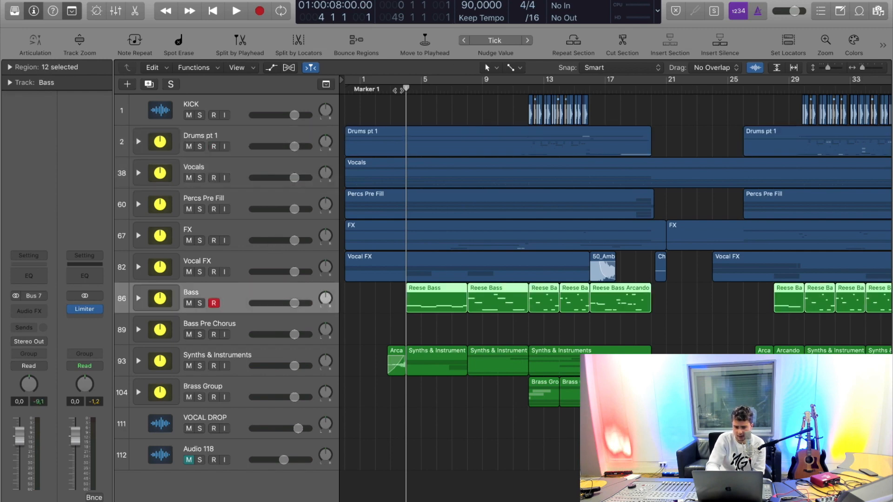
pyautogui.moveTo(405, 89); pyautogui.dragTo(398, 89)
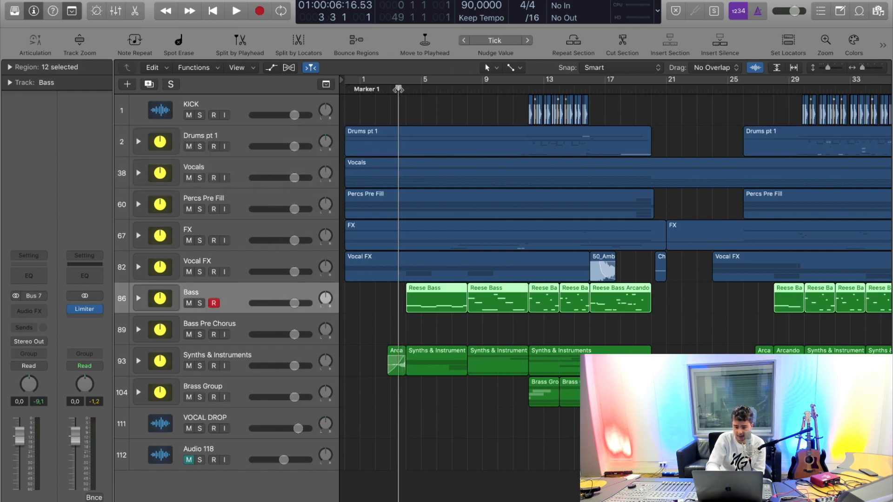
pyautogui.press('space')
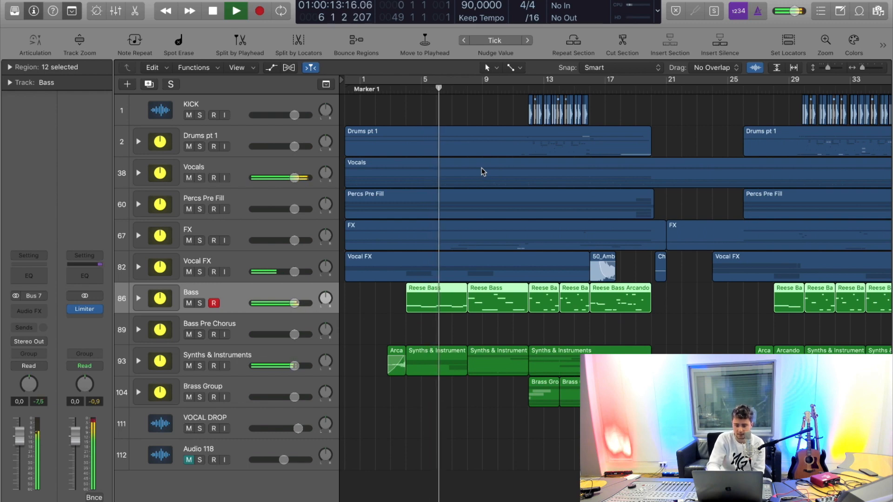
pyautogui.press('space')
# Step: Expand the Bass track stack, solo it, and listen to the bass on its own
pyautogui.click(138, 298)
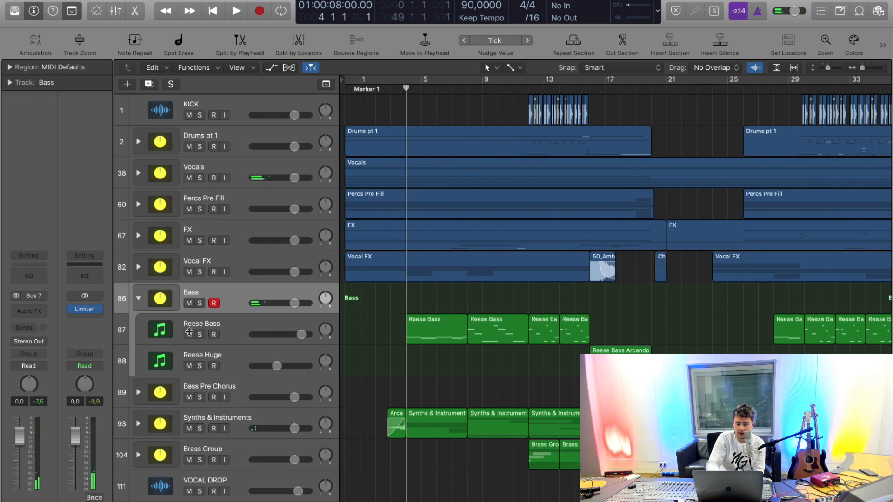
pyautogui.click(200, 303)
pyautogui.press('space')
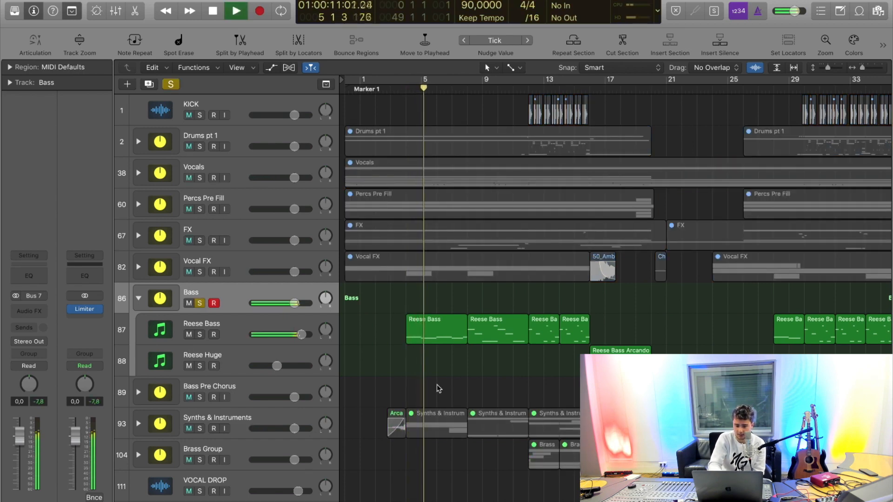
pyautogui.press('space')
# Step: Inspect the oscillator and effects settings of the Serum instrument on the Reese Bass track, and close it
pyautogui.click(231, 328)
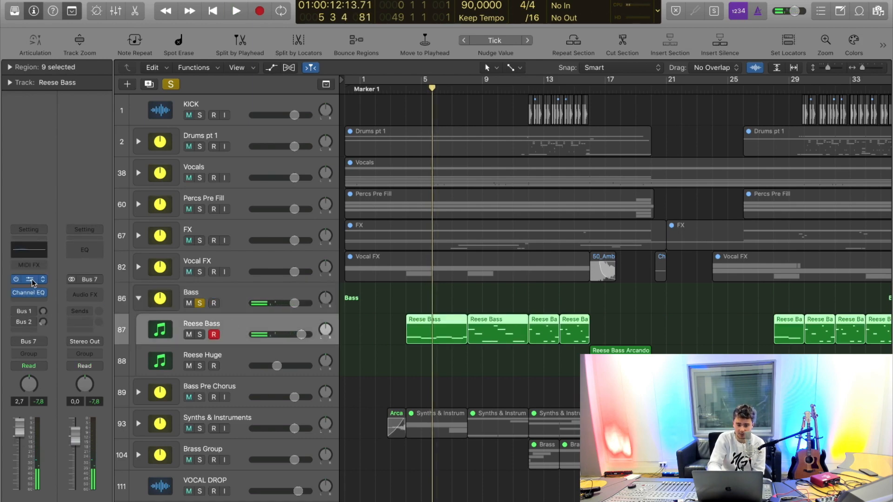
pyautogui.click(33, 283)
pyautogui.moveTo(754, 52); pyautogui.dragTo(494, 46)
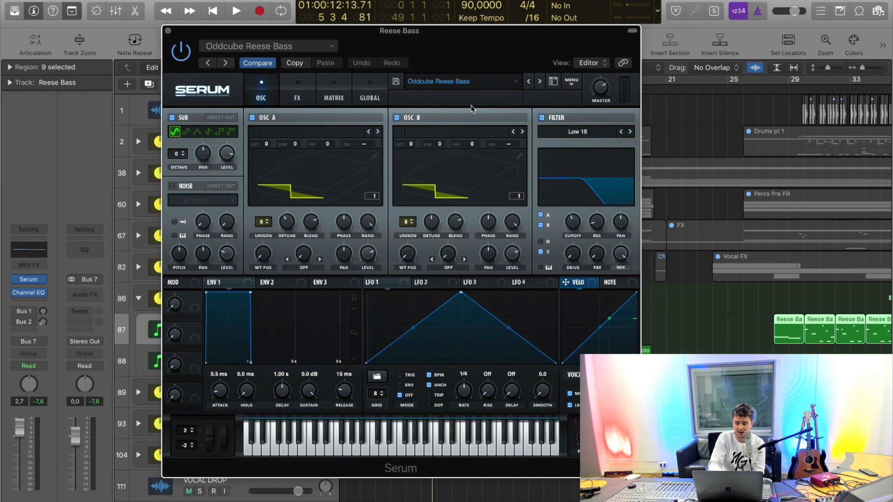
pyautogui.click(298, 89)
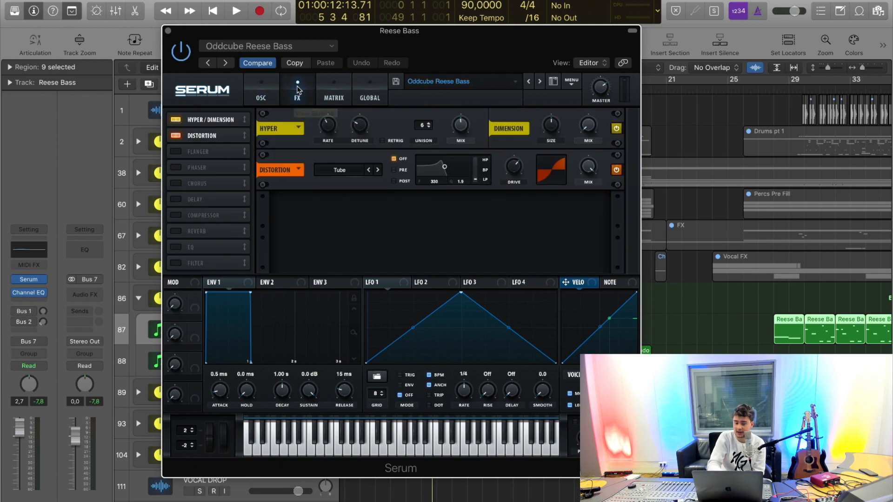
pyautogui.click(266, 88)
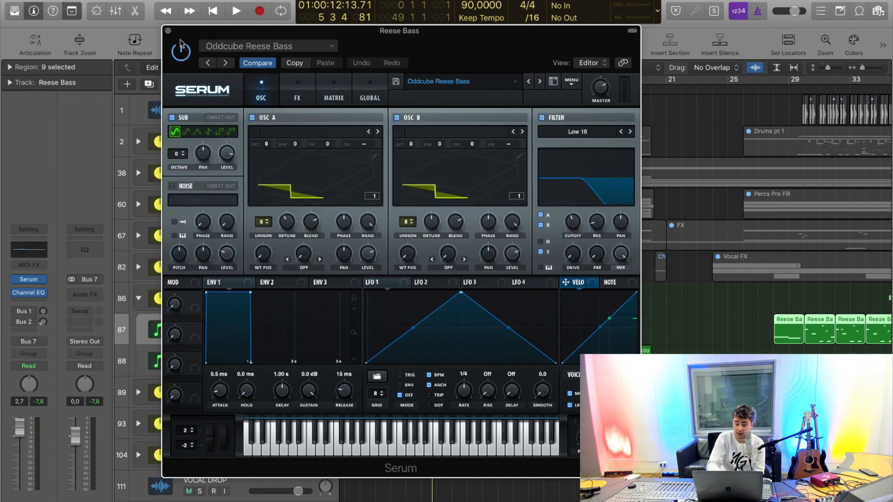
pyautogui.click(168, 32)
# Step: Examine the Channel EQ on the Reese Bass track while playing the soloed bass from bar 4
pyautogui.click(404, 89)
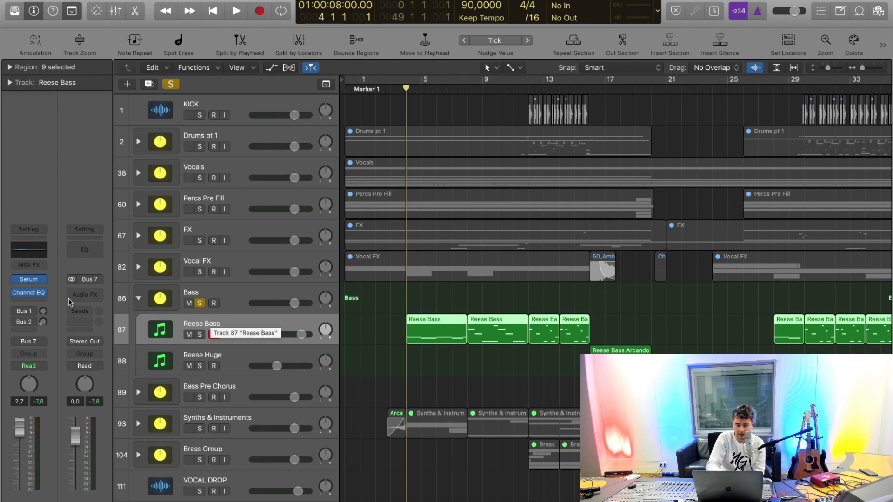
pyautogui.click(29, 293)
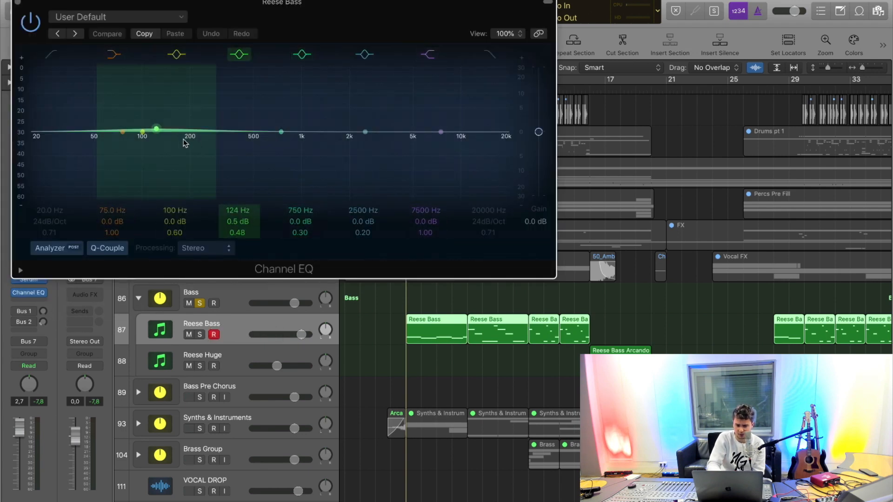
pyautogui.press('space')
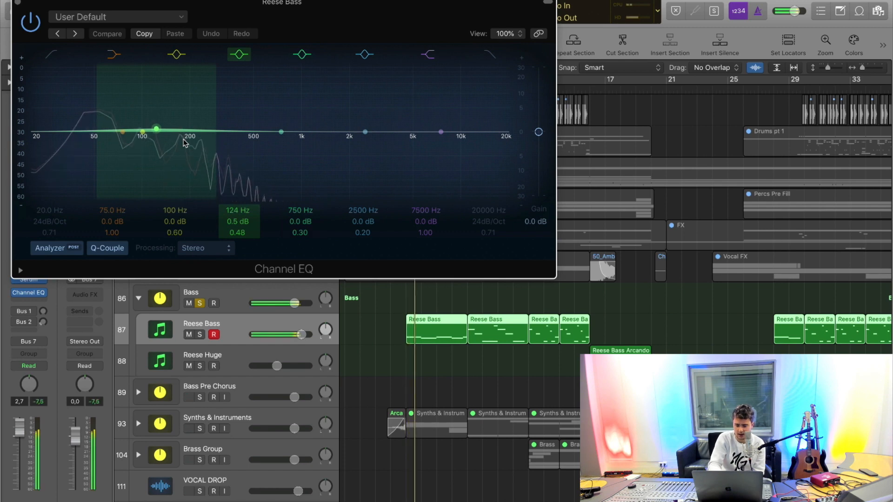
# Step: Close the Reese Bass Channel EQ, stop playback, and clear the Bass stack's solo
pyautogui.press('super+w')
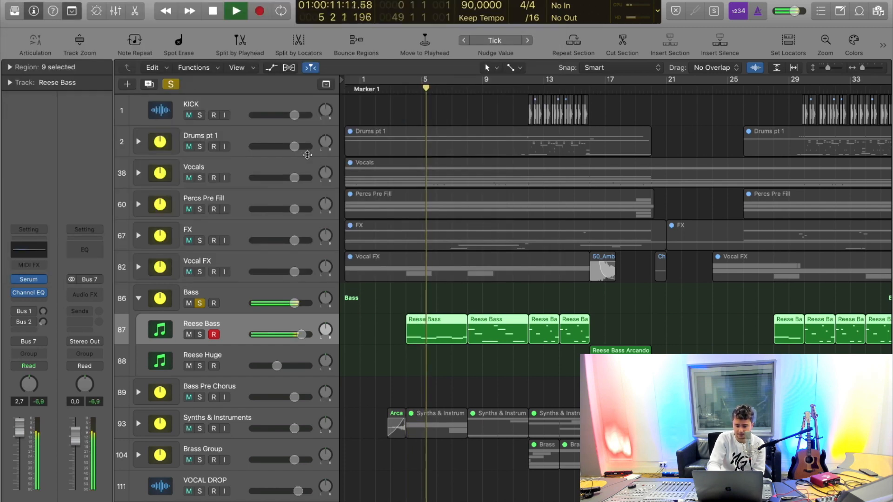
pyautogui.press('space')
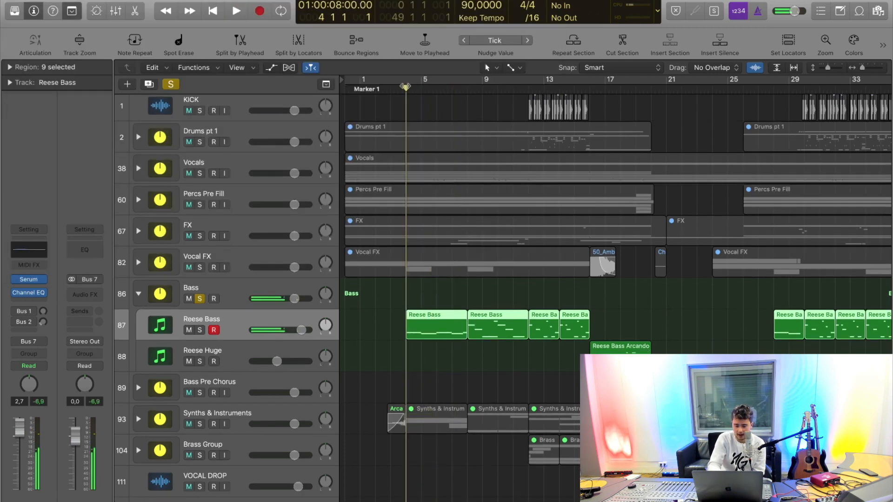
pyautogui.click(171, 84)
pyautogui.scroll(-2, 134, 413)
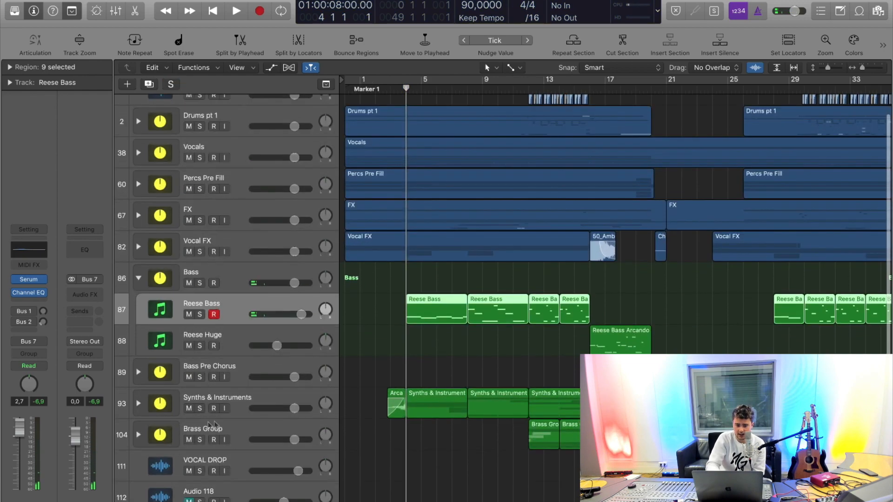
# Step: Select and solo the Synths & Instruments stack, and listen to it from bar 4
pyautogui.click(134, 412)
pyautogui.hotkey('ctrl', 's')
pyautogui.scroll(-1, 389, 369)
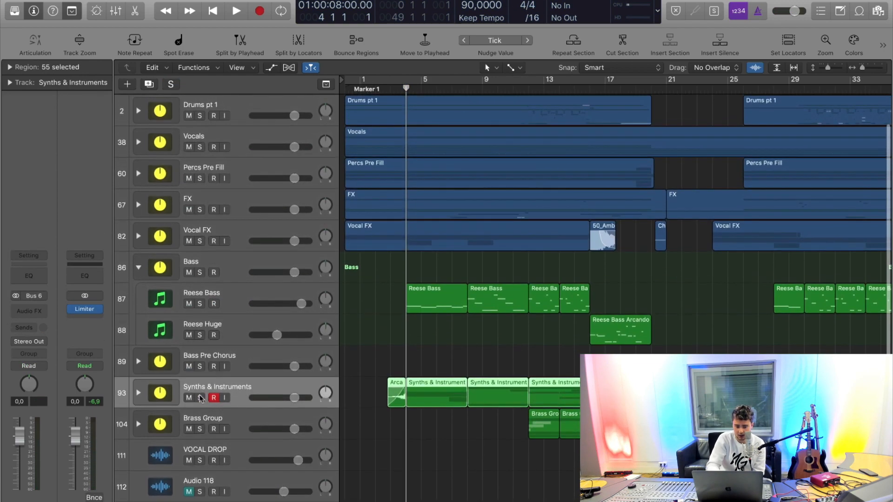
pyautogui.press('space')
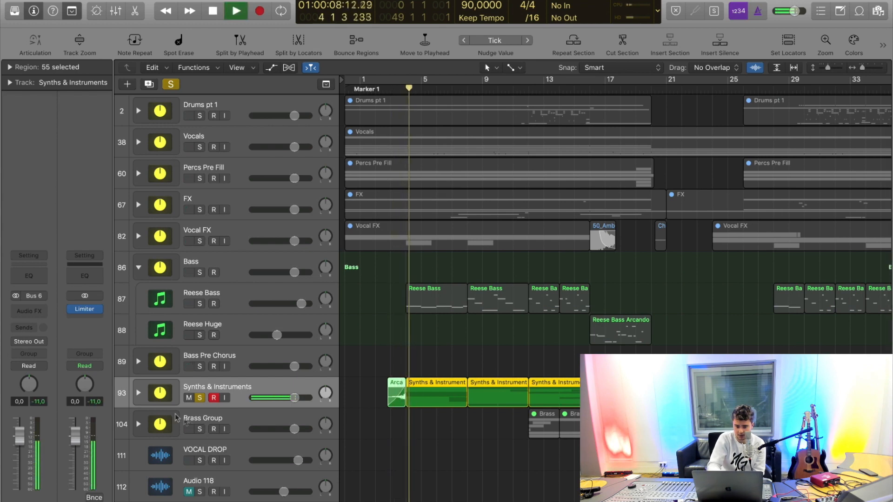
# Step: Expand the Synths & Instruments stack, return the playhead to bar 4, and select the first Arcando Pluck track with the stack soloed
pyautogui.click(139, 396)
pyautogui.scroll(-3, 419, 424)
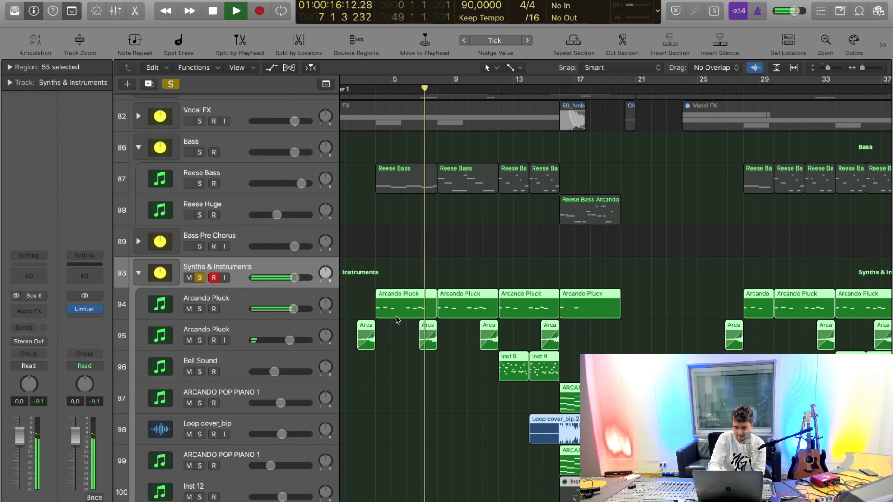
pyautogui.press('space')
pyautogui.click(378, 88)
pyautogui.click(170, 84)
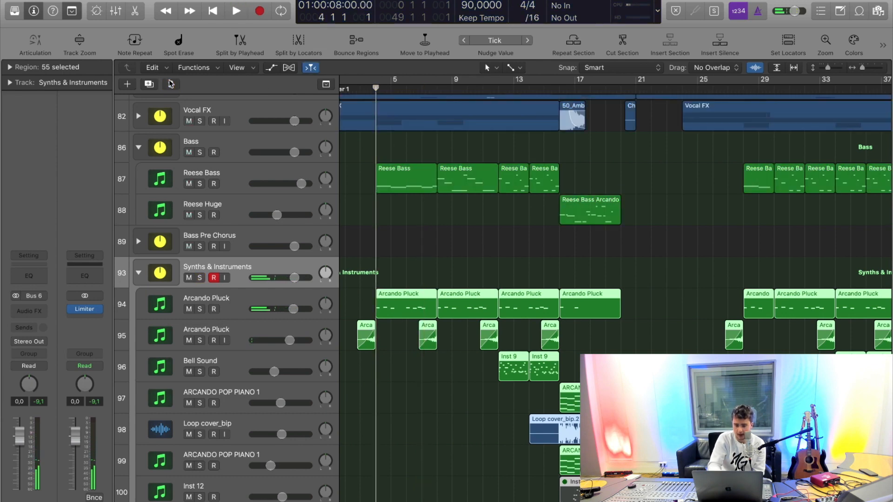
pyautogui.click(242, 309)
pyautogui.click(200, 278)
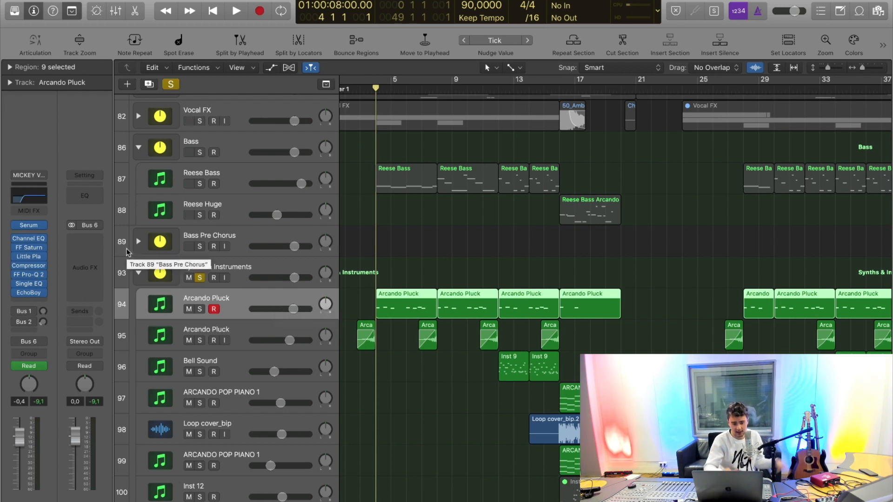
# Step: Inspect the Serum instrument on the Arcando Pluck track, including its Echo Sound Works Grey V.1 user presets, and close it
pyautogui.press('v')
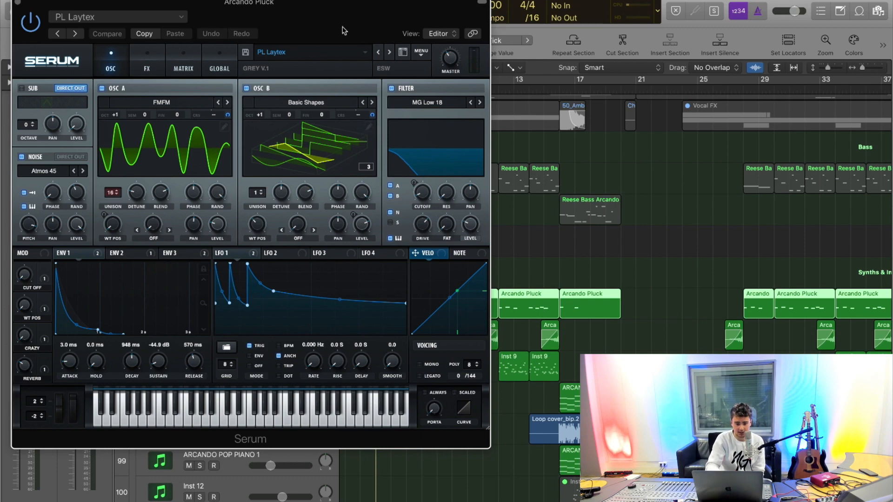
pyautogui.moveTo(345, 31); pyautogui.dragTo(451, 48)
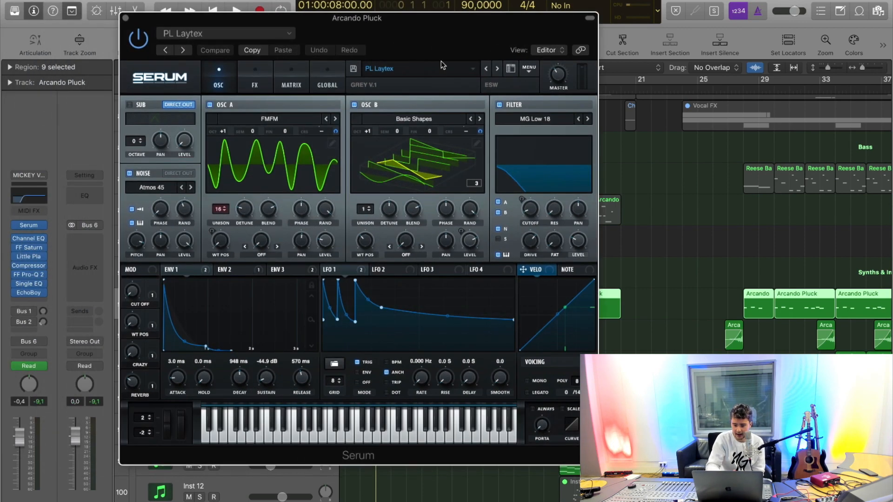
pyautogui.click(407, 70)
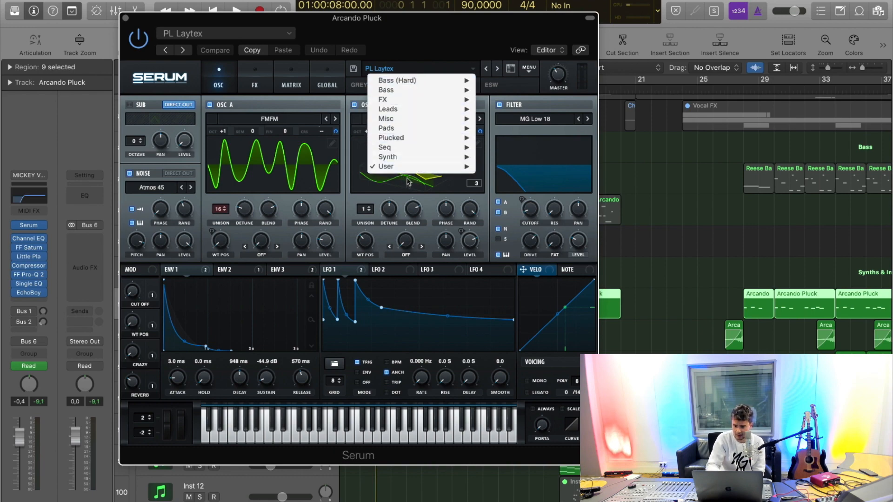
pyautogui.moveTo(415, 169)
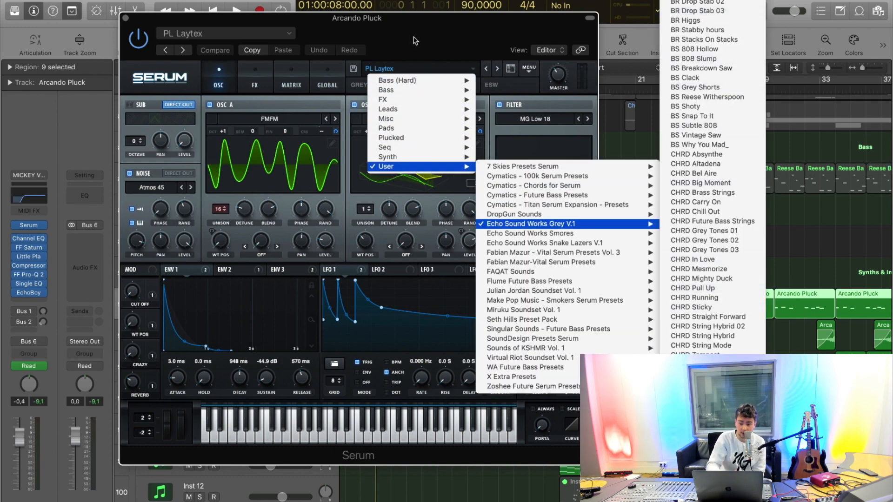
pyautogui.click(414, 38)
pyautogui.click(126, 19)
# Step: Examine the low-cut curve in the Arcando Pluck track's Channel EQ, and close it
pyautogui.moveTo(31, 241)
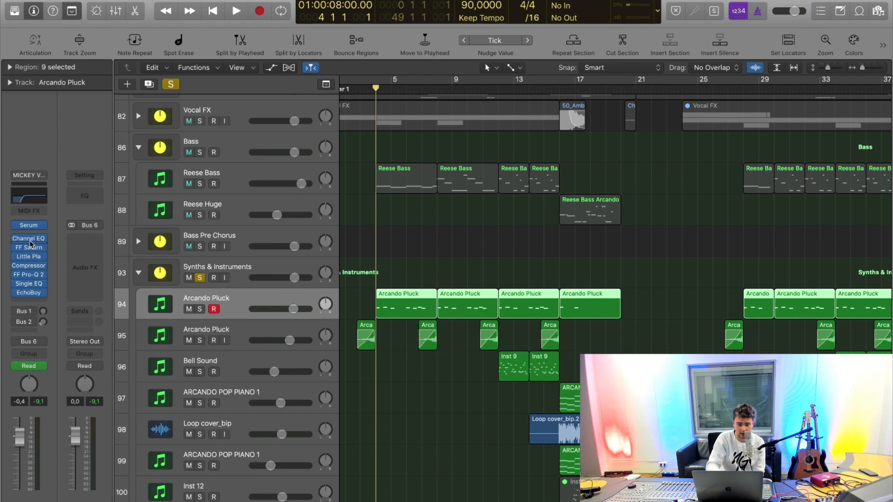
pyautogui.click(30, 240)
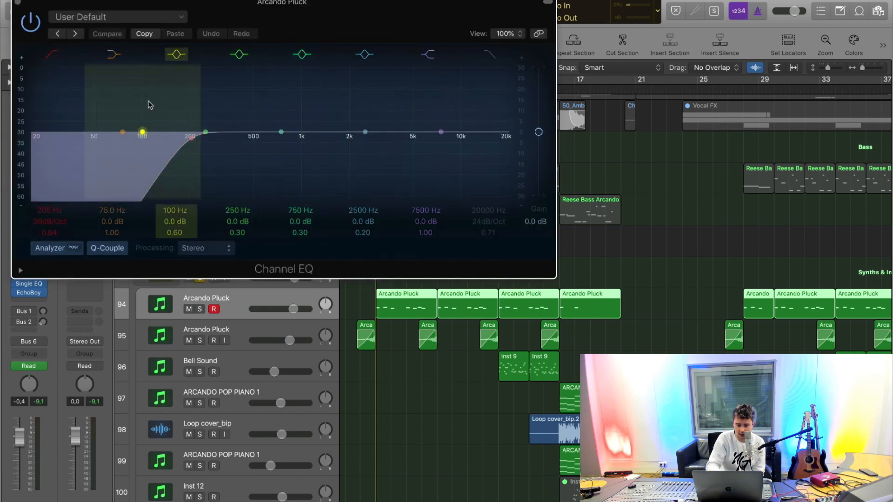
pyautogui.click(18, 2)
# Step: Bypass the Arcando Pluck inserts from Little Plate through EchoBoy, and examine FF Saturn while listening to the pluck
pyautogui.moveTo(16, 255); pyautogui.dragTo(14, 293)
pyautogui.moveTo(32, 265); pyautogui.dragTo(31, 249)
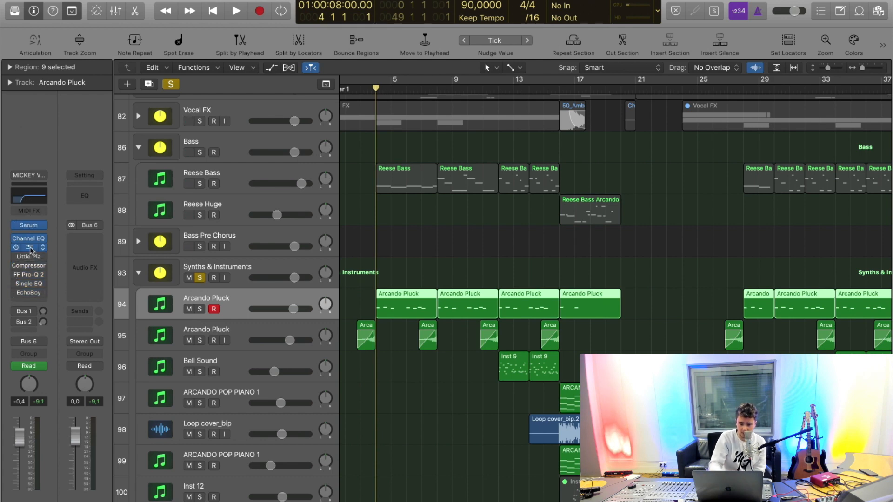
pyautogui.click(30, 249)
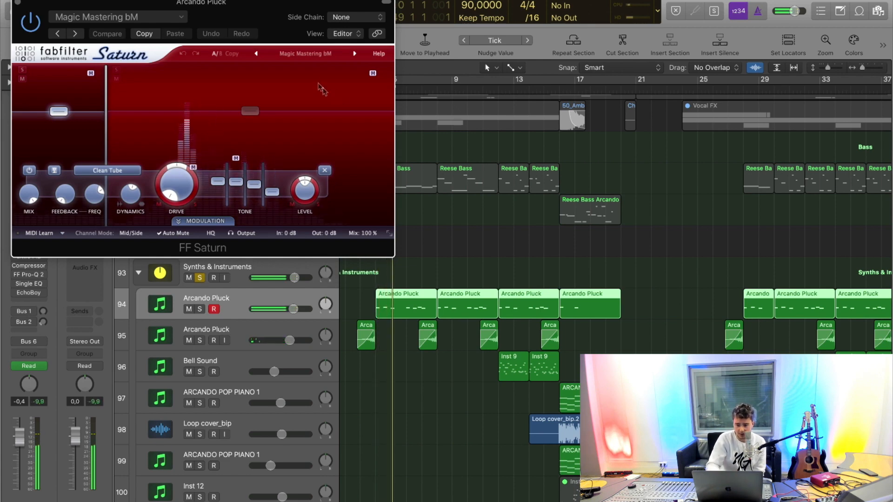
pyautogui.click(19, 4)
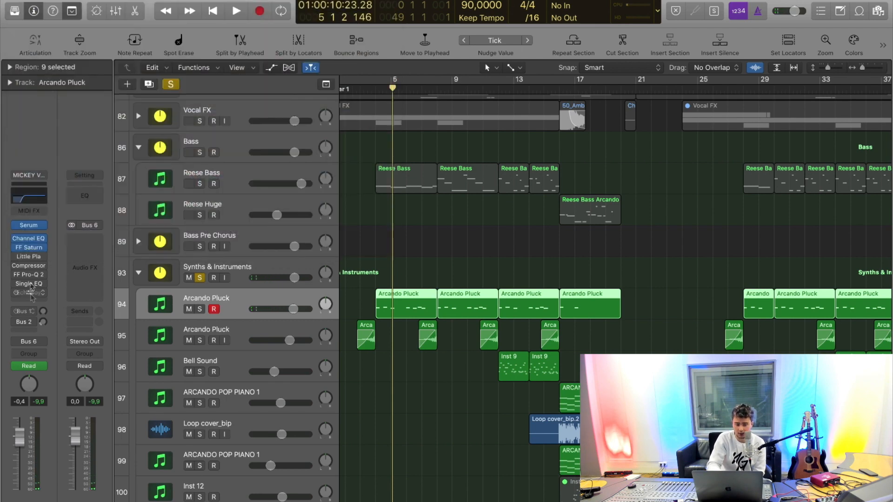
# Step: Turn on the Little Plate reverb on the Arcando Pluck track and inspect its settings
pyautogui.click(16, 257)
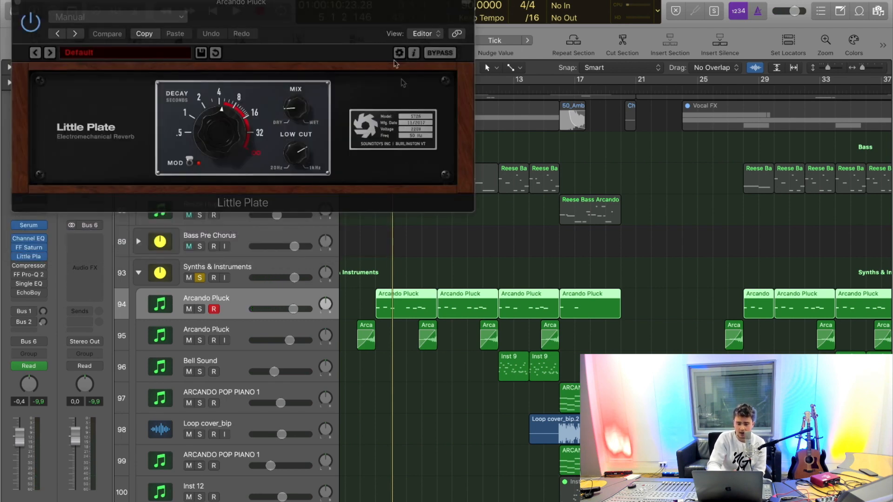
pyautogui.moveTo(369, 24); pyautogui.dragTo(510, 120)
pyautogui.moveTo(428, 100); pyautogui.dragTo(431, 130)
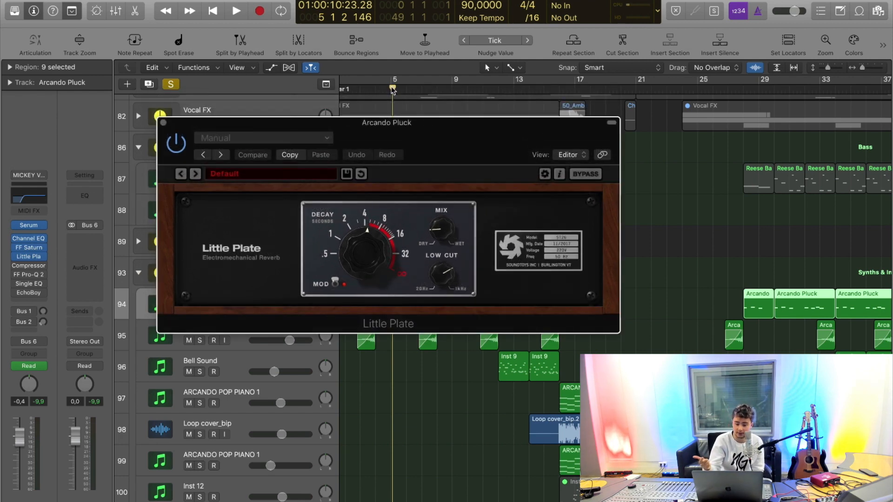
pyautogui.moveTo(393, 90); pyautogui.dragTo(391, 89)
pyautogui.moveTo(423, 144); pyautogui.dragTo(404, 124)
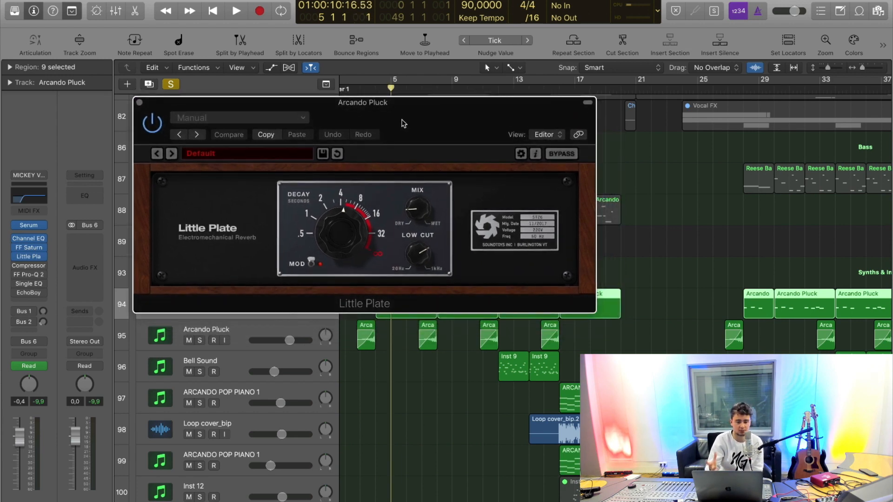
# Step: Listen to the pluck from bar 4 with Little Plate active, and close the plug-in
pyautogui.click(376, 90)
pyautogui.moveTo(411, 142); pyautogui.dragTo(455, 155)
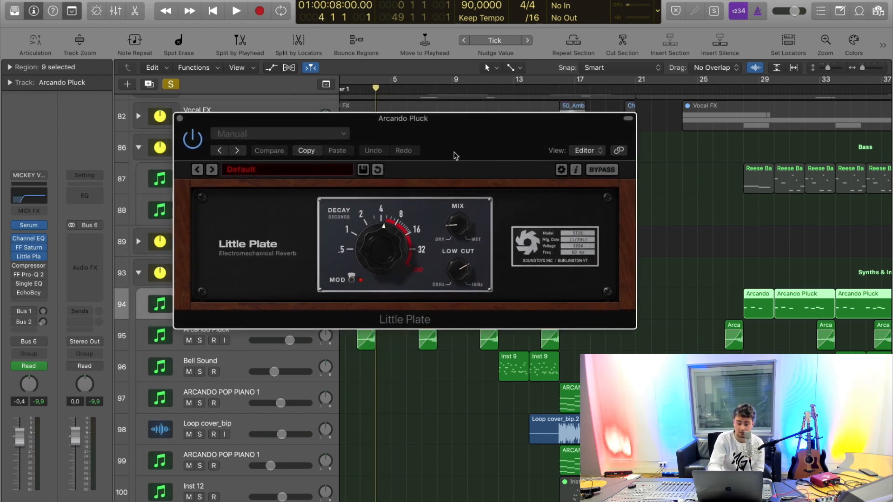
pyautogui.press('space')
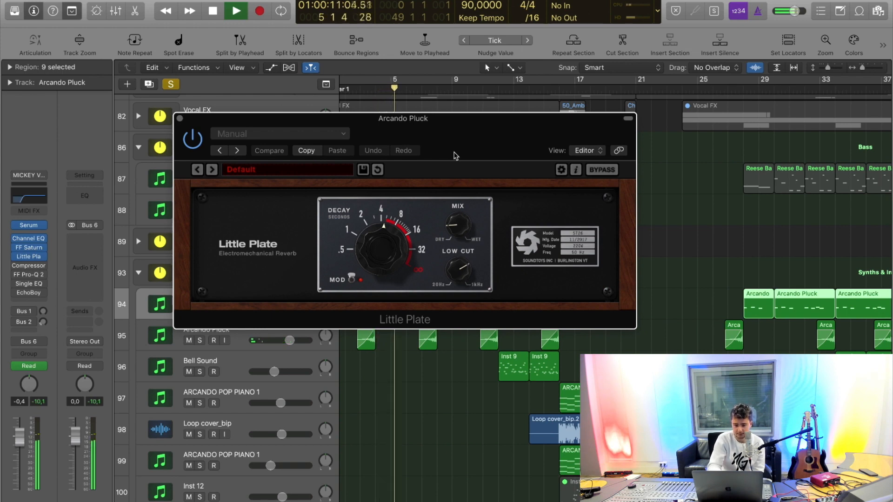
pyautogui.press('space')
pyautogui.click(179, 118)
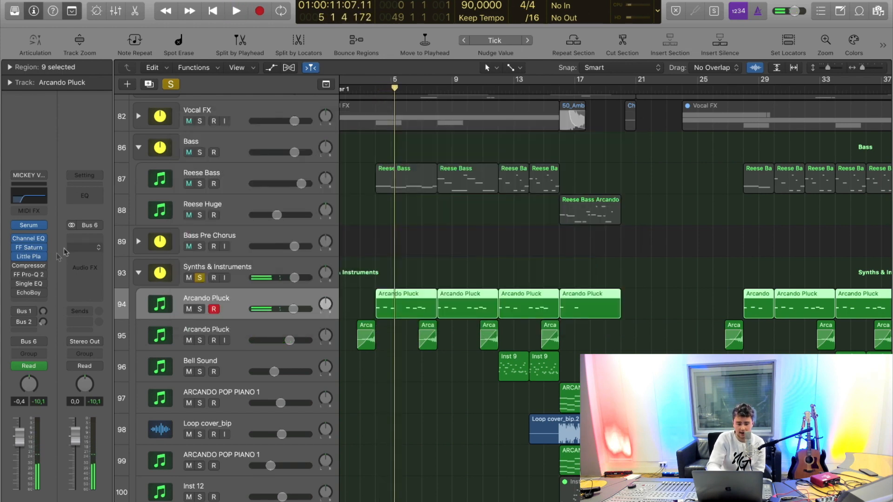
# Step: Open the Arcando Pluck track's Compressor, turn it on, and listen to the result from bar 4
pyautogui.click(29, 266)
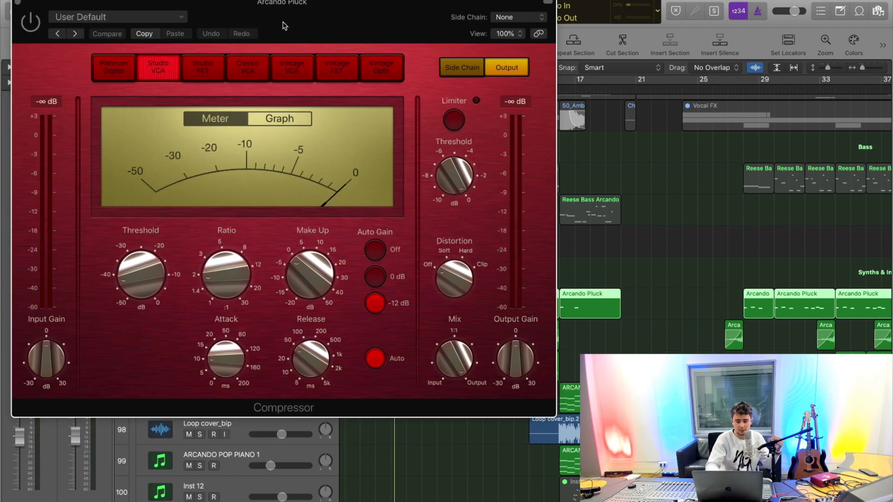
pyautogui.moveTo(285, 26); pyautogui.dragTo(717, 129)
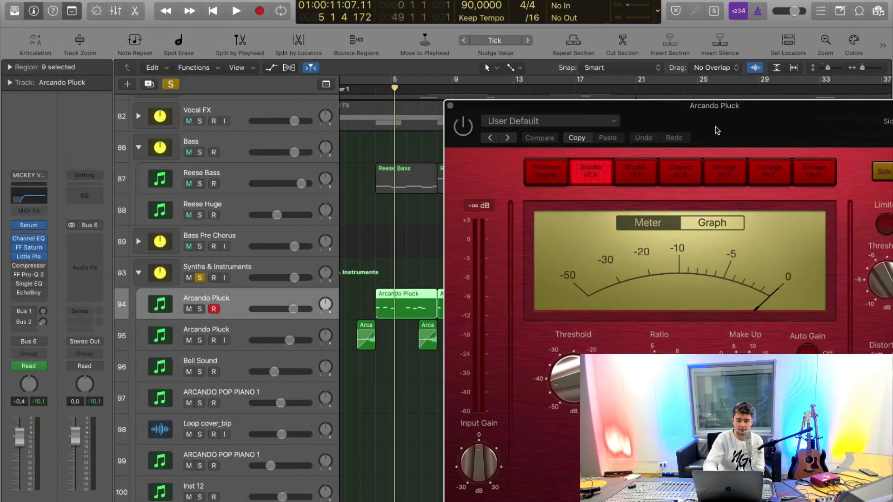
pyautogui.click(463, 126)
pyautogui.click(376, 92)
pyautogui.press('space')
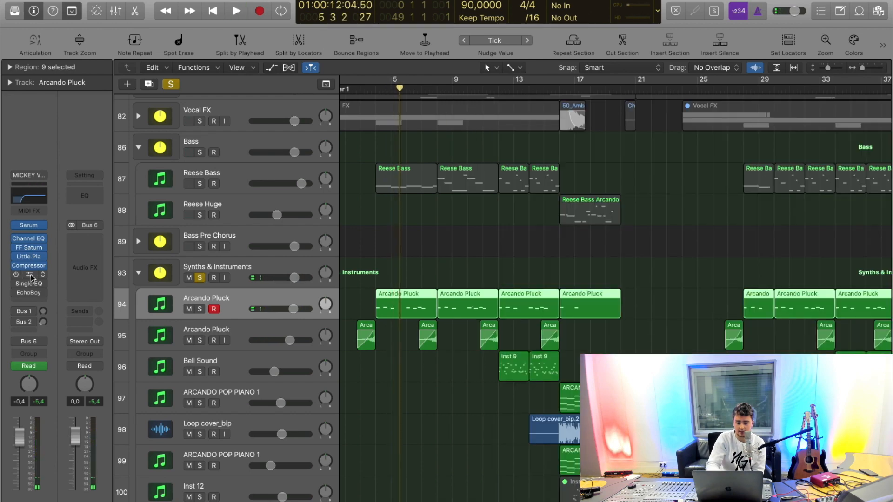
# Step: Enable FF Pro-Q 2 on the Arcando Pluck track, examine its EQ curve, and close it
pyautogui.click(31, 277)
pyautogui.moveTo(66, 5); pyautogui.dragTo(336, 66)
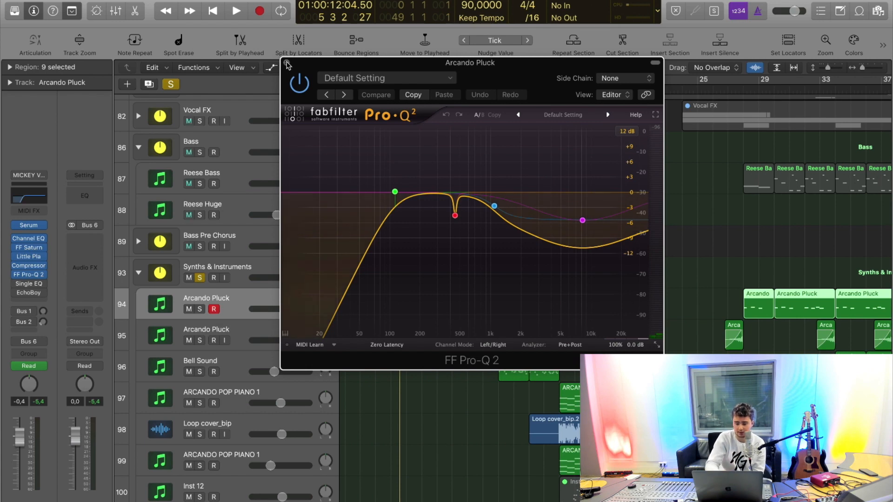
pyautogui.click(287, 63)
# Step: Turn on the Single Band EQ and EchoBoy inserts and listen to the complete Arcando Pluck chain
pyautogui.click(27, 284)
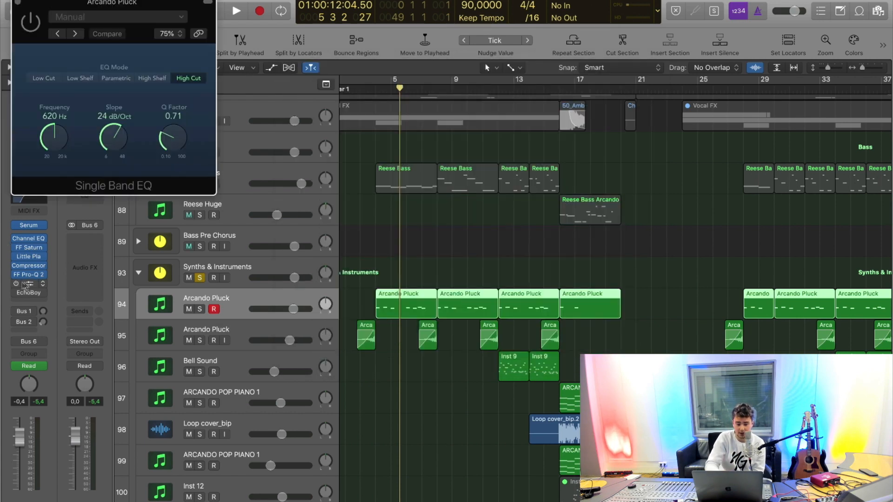
pyautogui.click(28, 293)
pyautogui.press('space')
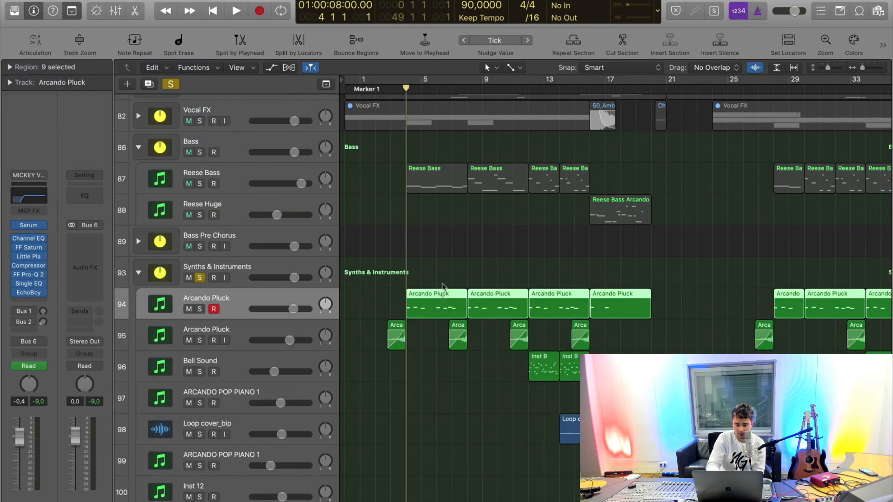
# Step: Clear the solo, expand the Vocals stack, and listen to the full arrangement from bar 3
pyautogui.click(171, 85)
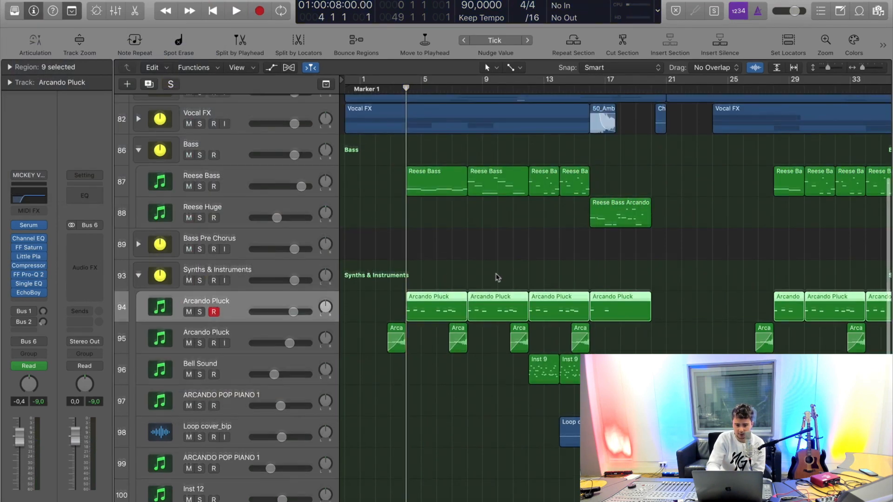
pyautogui.click(138, 173)
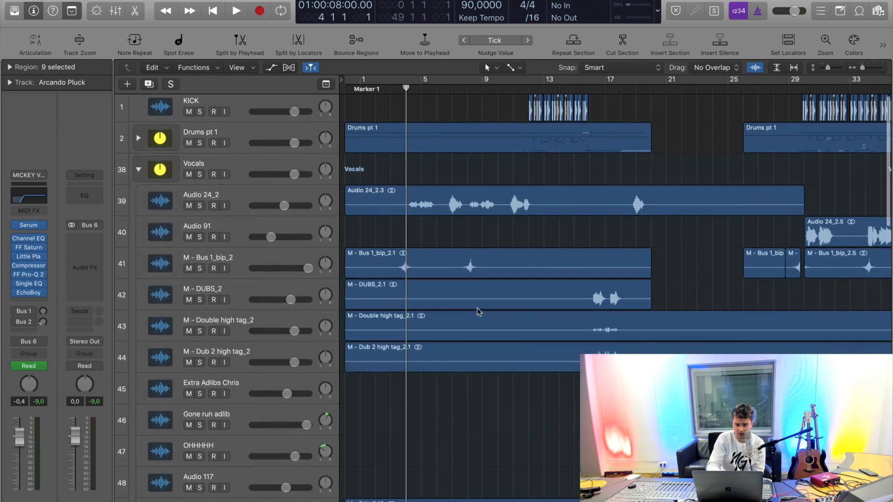
pyautogui.press(',')
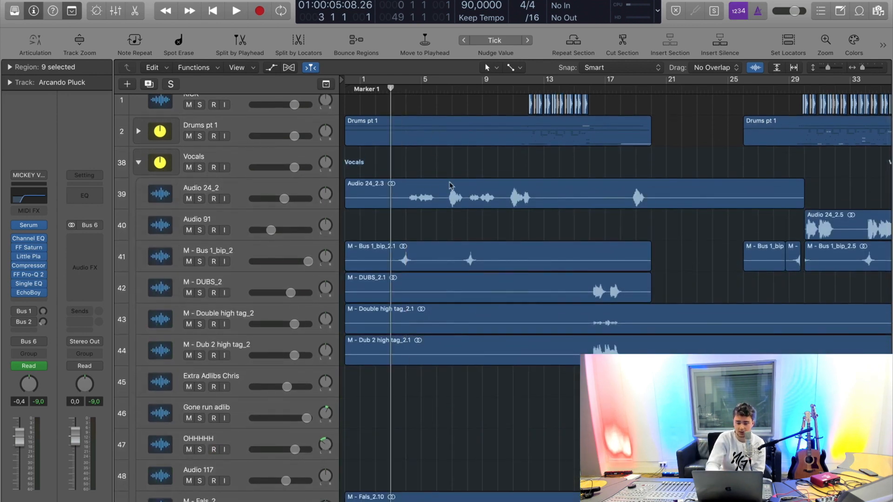
pyautogui.press('space')
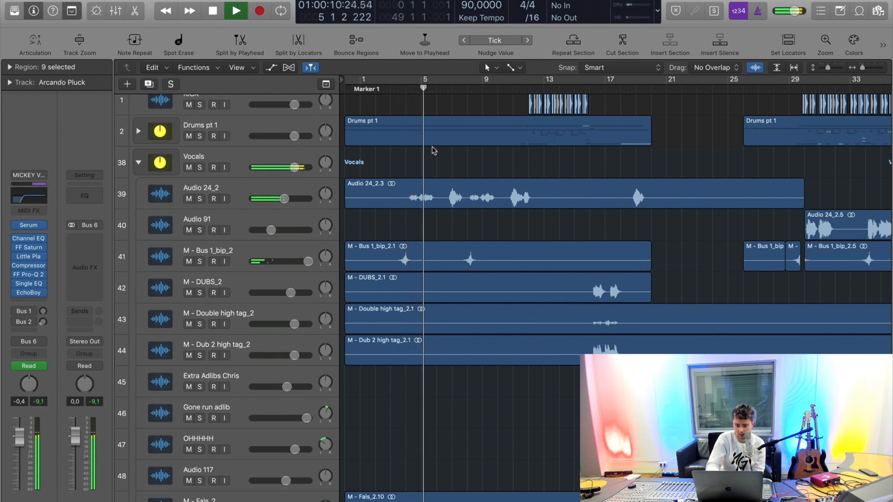
pyautogui.press('space')
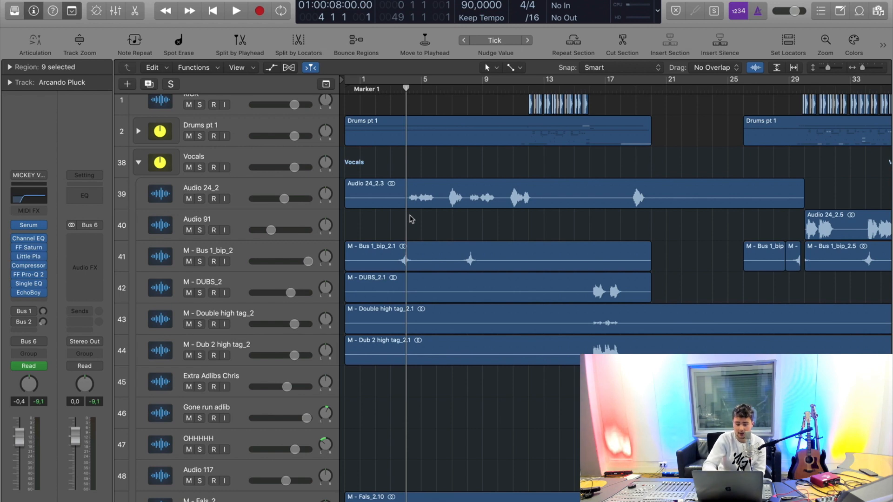
# Step: Solo the Audio 24_2 vocal track, listen to its phrases from bar 4 and around bar 7, and clear the solo
pyautogui.click(285, 247)
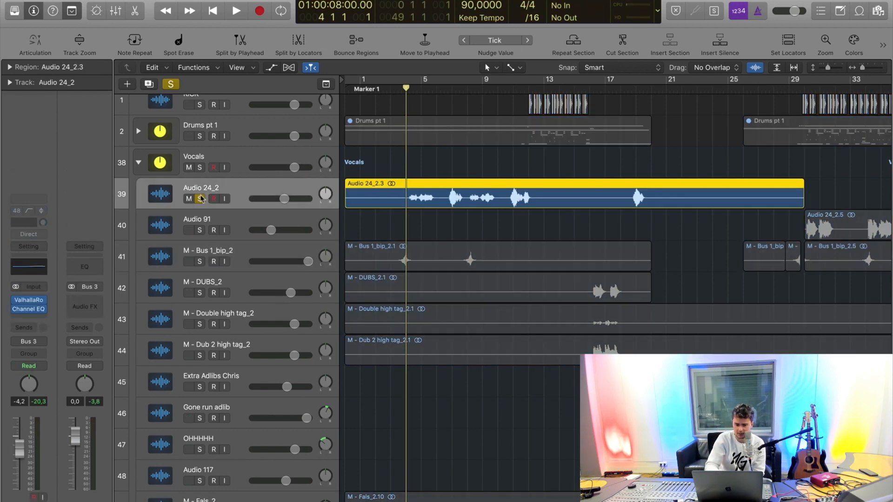
pyautogui.press('space')
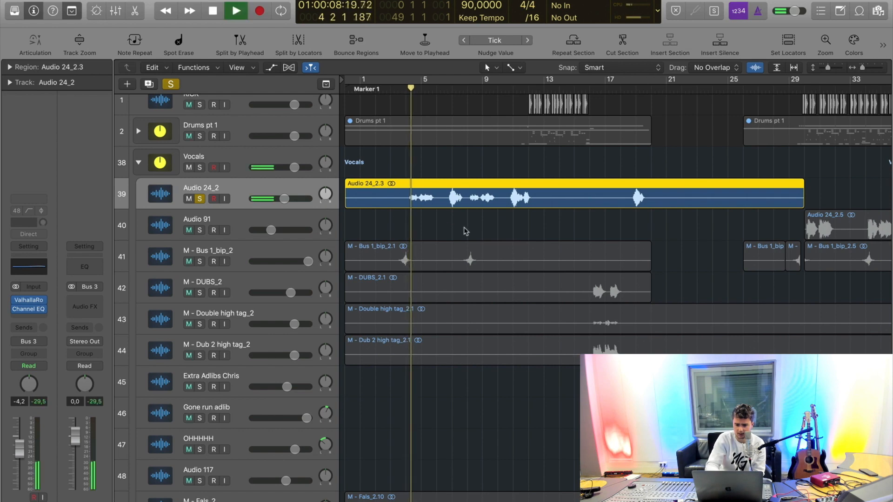
pyautogui.press('space')
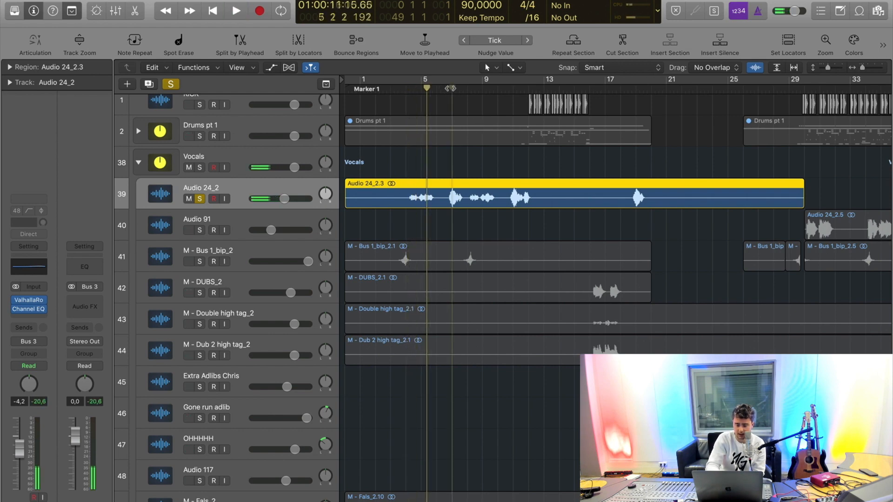
pyautogui.click(451, 88)
pyautogui.press('space')
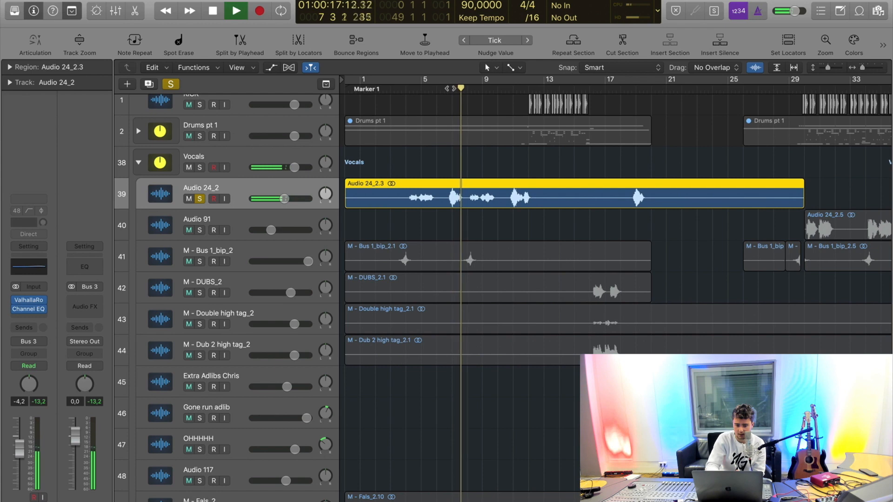
pyautogui.press('space')
pyautogui.click(406, 87)
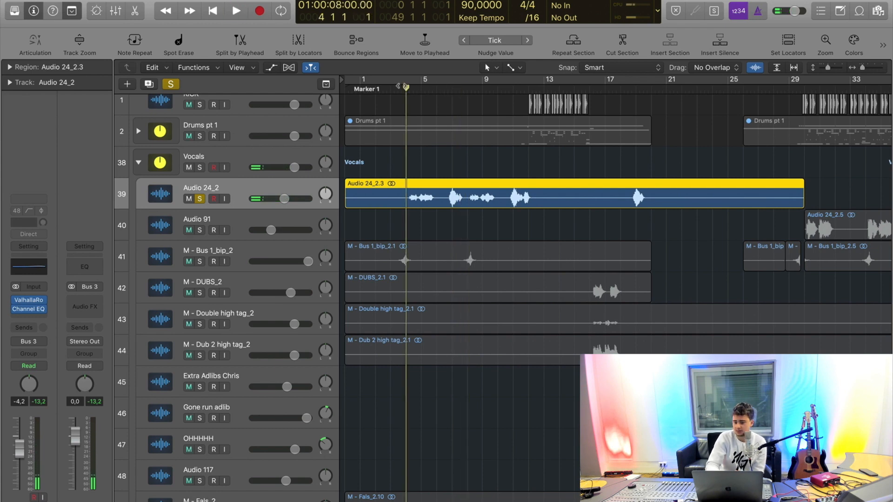
pyautogui.click(173, 84)
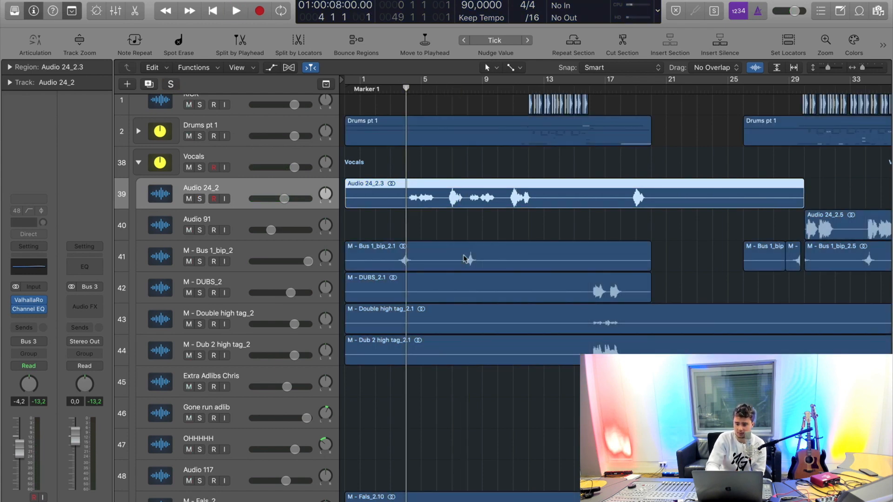
# Step: Solo the whole Vocals stack, listen to it from bar 4, and clear the solo
pyautogui.click(200, 168)
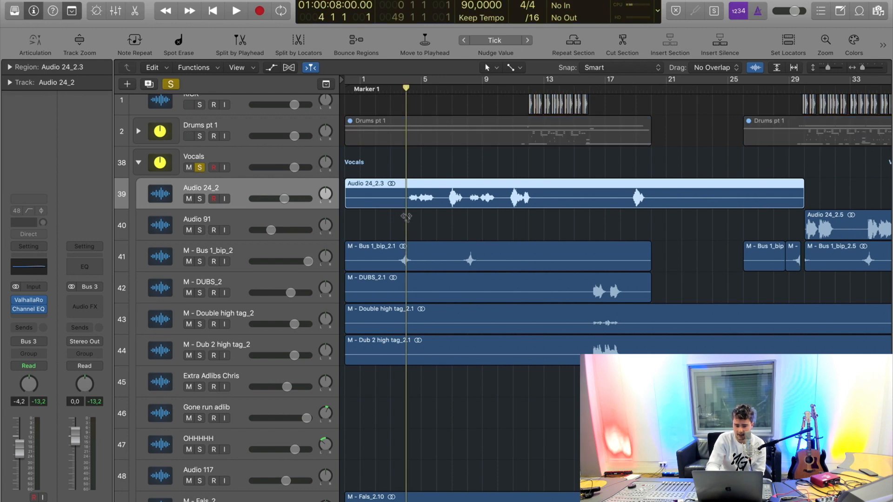
pyautogui.press('space')
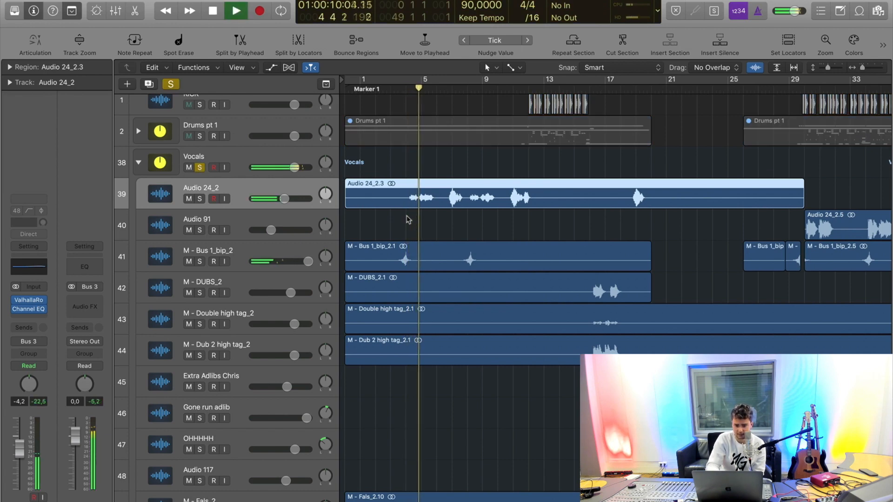
pyautogui.press('space')
pyautogui.click(170, 83)
# Step: Expand the Vocal FX stack and listen to its chops and ambience within the full arrangement from bar 4
pyautogui.scroll(1, 542, 233)
pyautogui.hscroll(1, 542, 233)
pyautogui.scroll(-2, 372, 200)
pyautogui.scroll(-10, 372, 200)
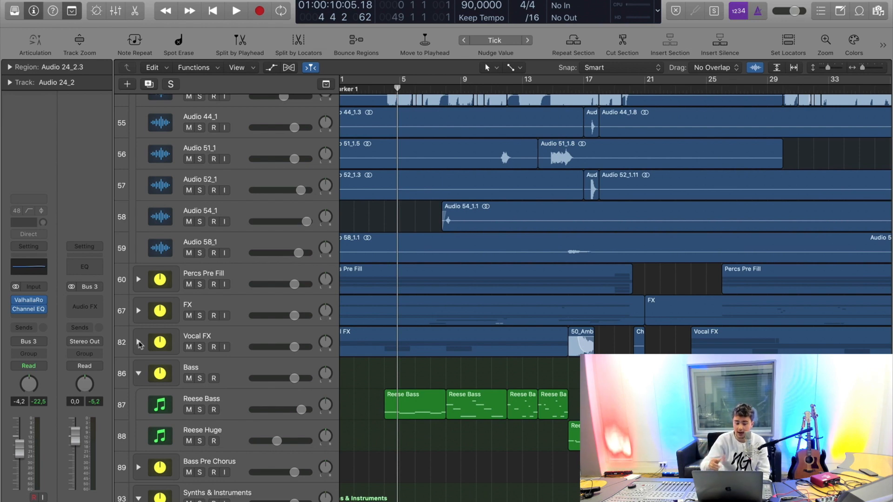
pyautogui.click(139, 343)
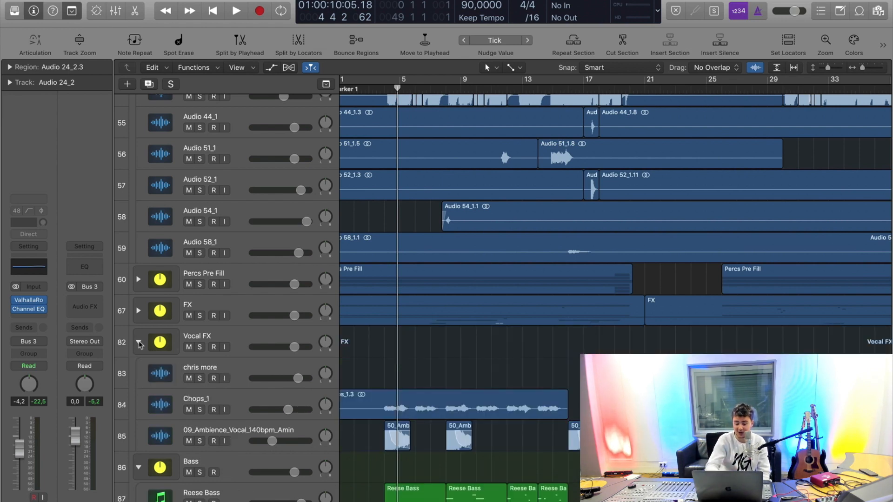
pyautogui.press('s')
pyautogui.scroll(-1, 447, 335)
pyautogui.press('space')
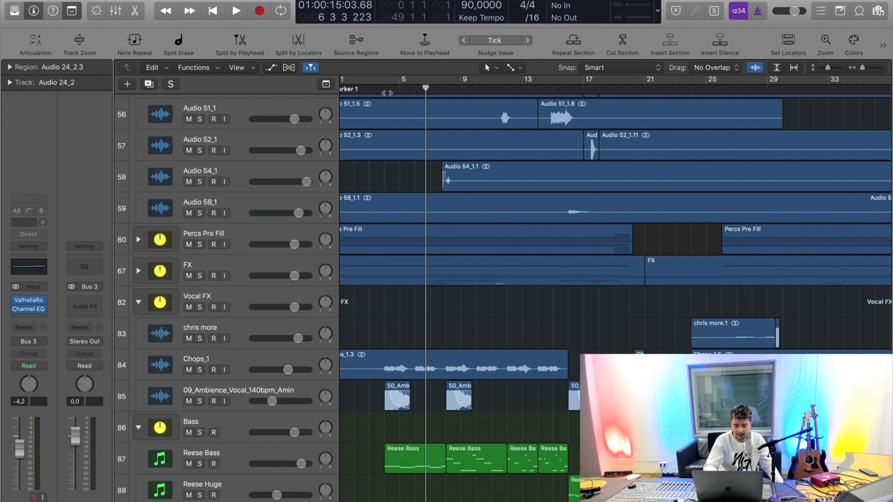
pyautogui.press('space')
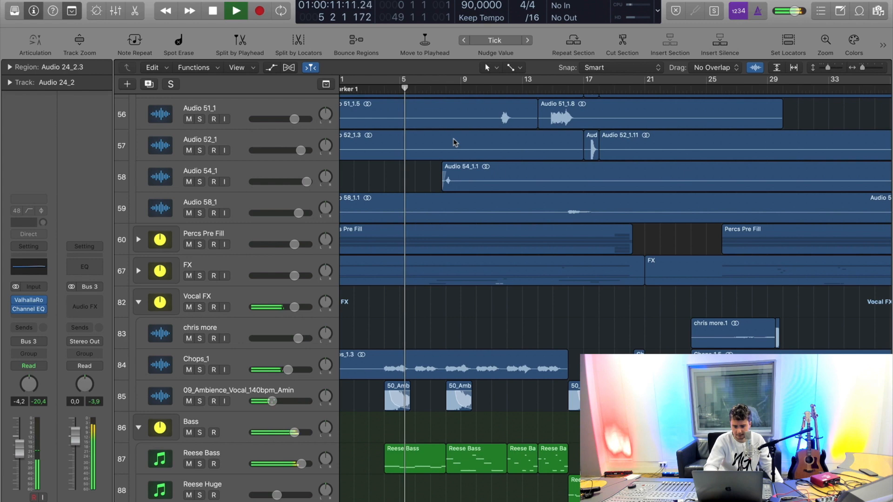
pyautogui.press('space')
# Step: Listen to the full arrangement from around bar 8 and return the playhead to bar 8
pyautogui.scroll(1, 510, 247)
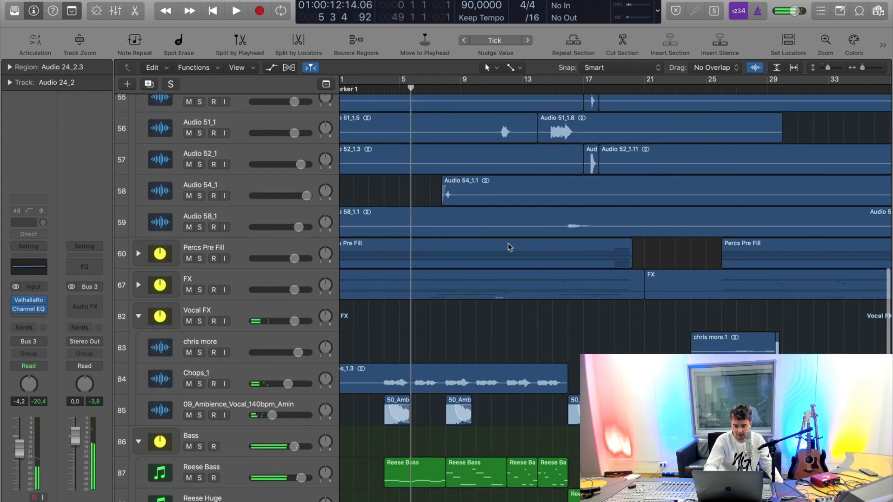
pyautogui.scroll(5, 510, 247)
pyautogui.click(455, 89)
pyautogui.press('space')
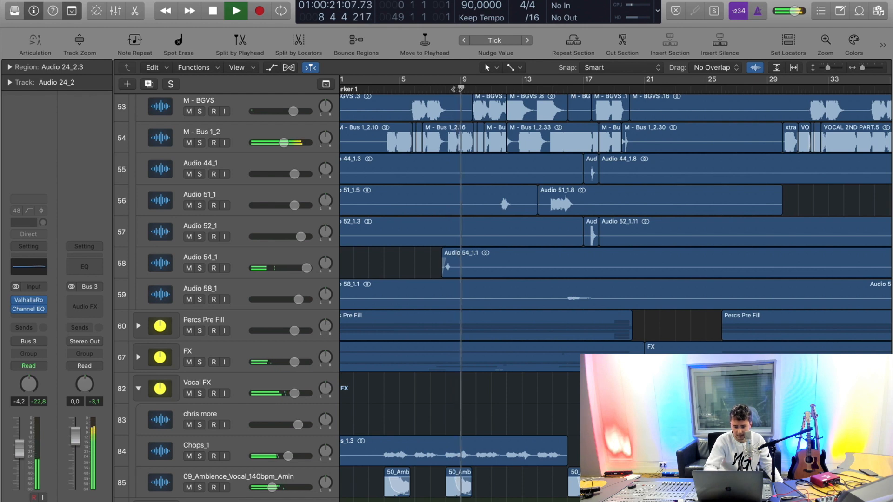
pyautogui.scroll(12, 456, 102)
pyautogui.press('space')
pyautogui.click(461, 87)
# Step: Expand the Drums pt 1 stack, solo the ESWGREY Snap 02 track, and listen to it from bar 8
pyautogui.click(139, 141)
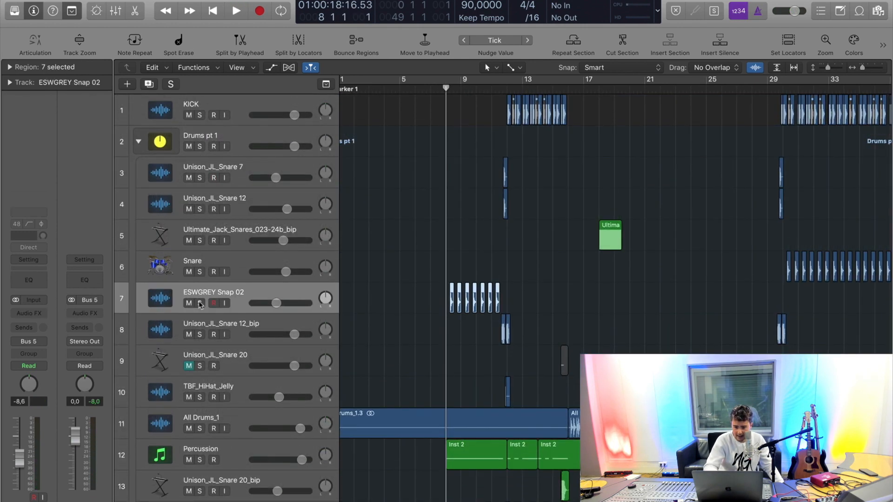
pyautogui.click(199, 304)
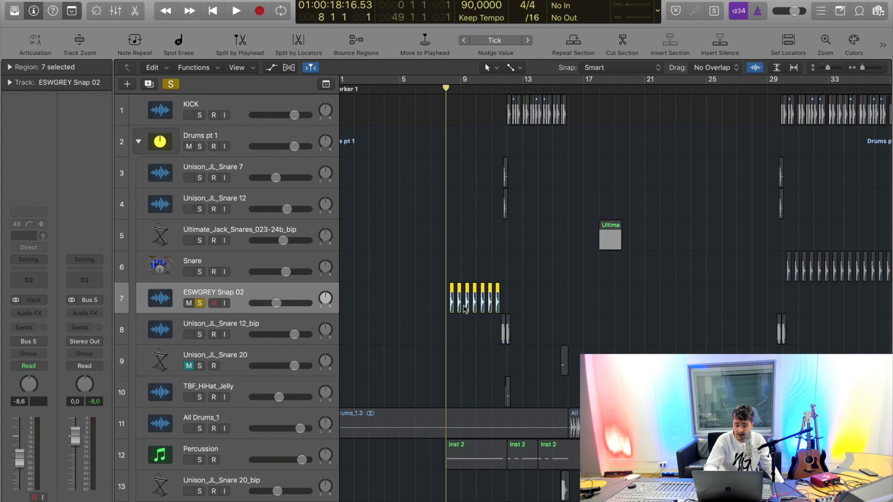
pyautogui.press('space')
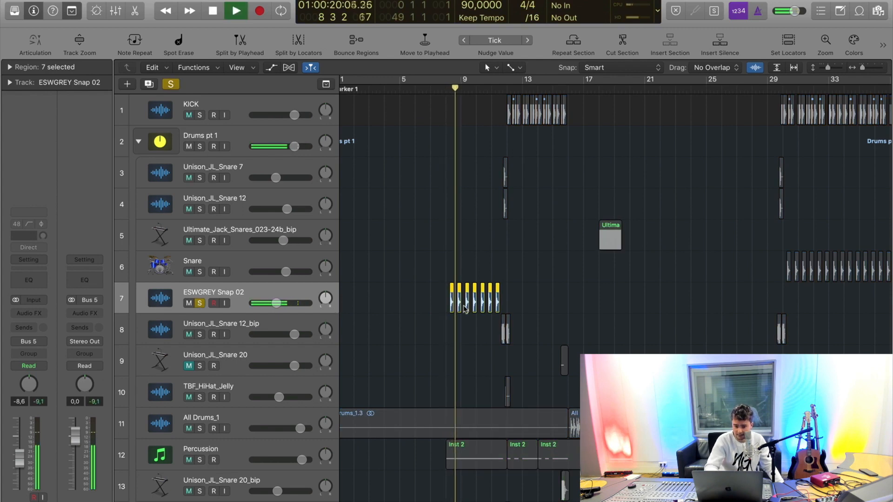
pyautogui.press('space')
pyautogui.click(446, 89)
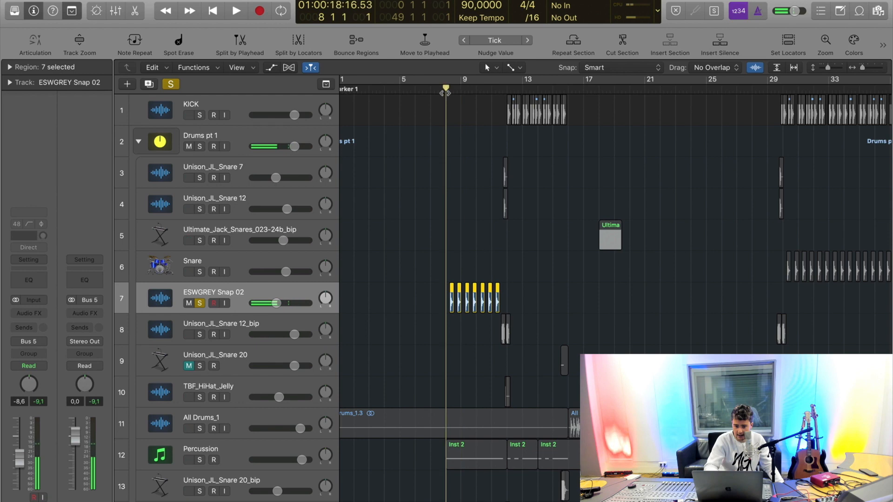
# Step: Solo only the Percussion track, examine its Signal patch in Kontakt, and close the instrument
pyautogui.scroll(-4, 461, 300)
pyautogui.keyDown('alt'); pyautogui.click(200, 377); pyautogui.keyUp('alt')
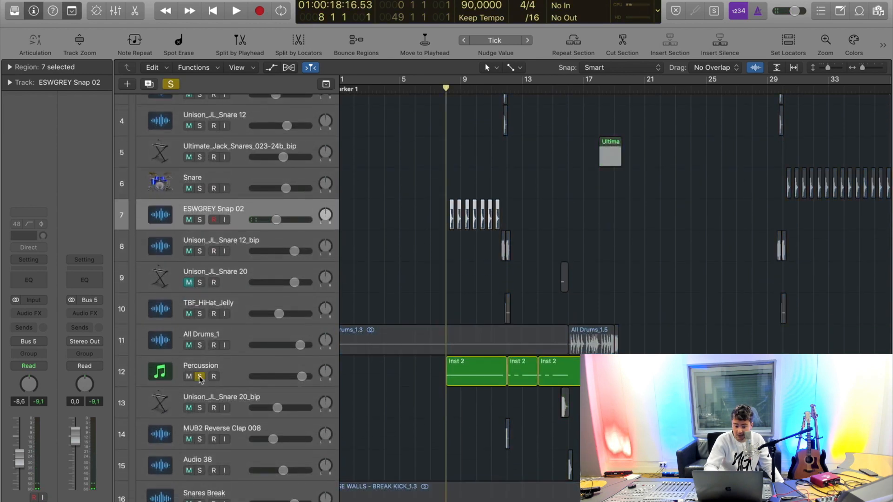
pyautogui.scroll(-1, 458, 377)
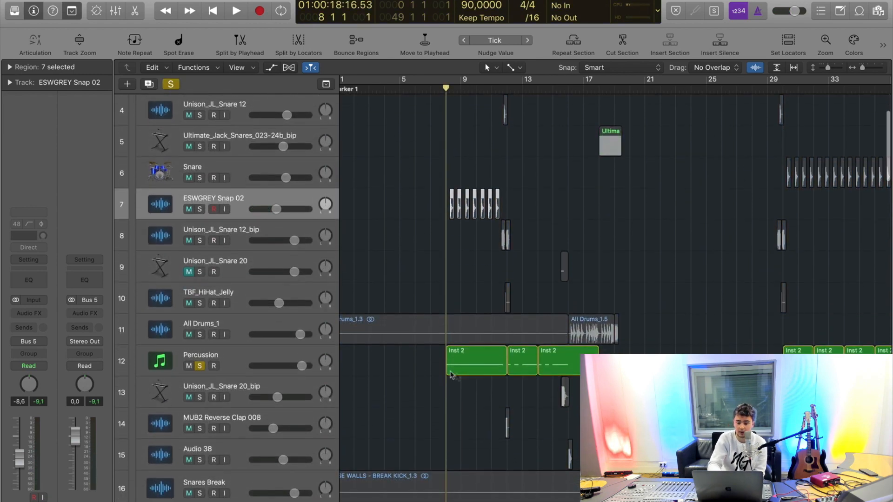
pyautogui.click(231, 356)
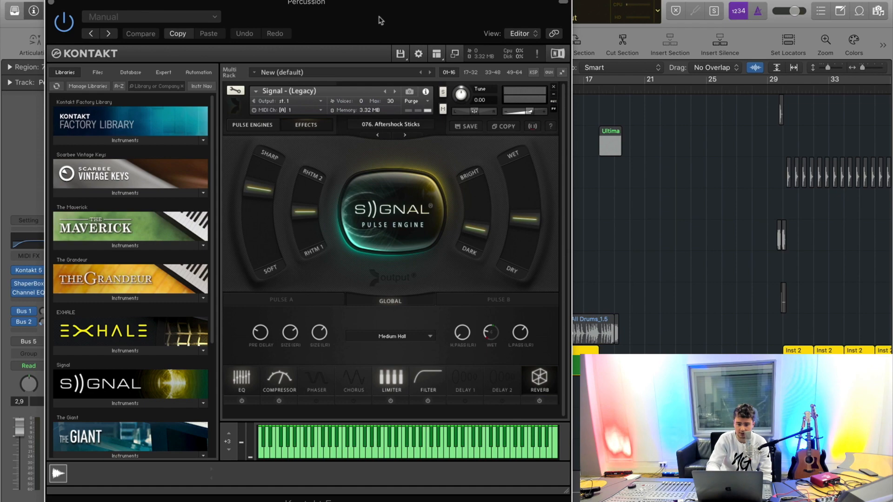
pyautogui.click(51, 5)
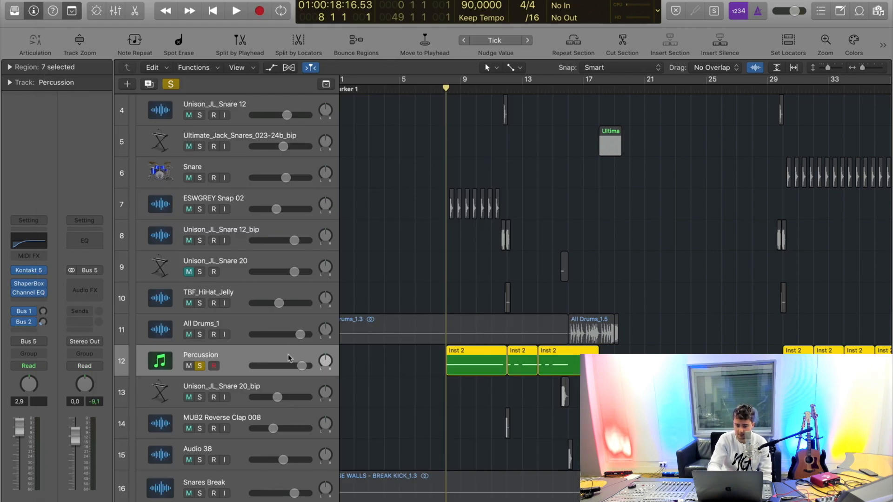
# Step: Listen to the soloed Percussion track from bar 8 and clear the solo
pyautogui.press('space')
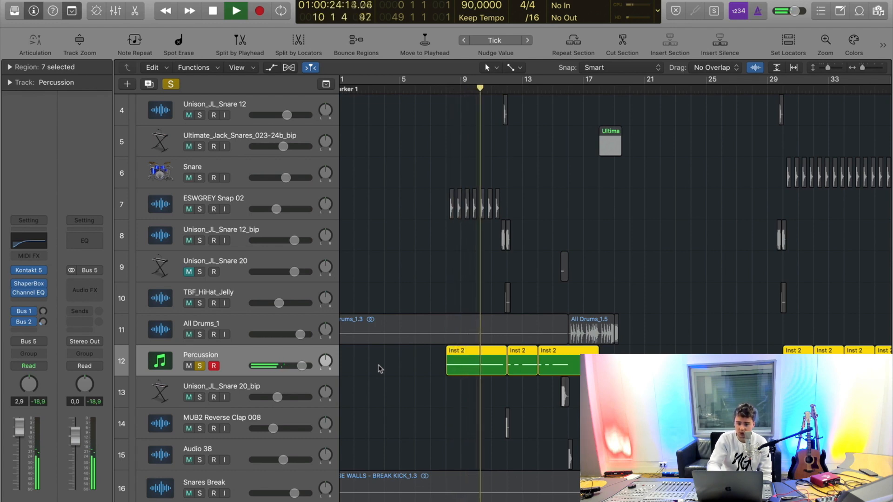
pyautogui.press('space')
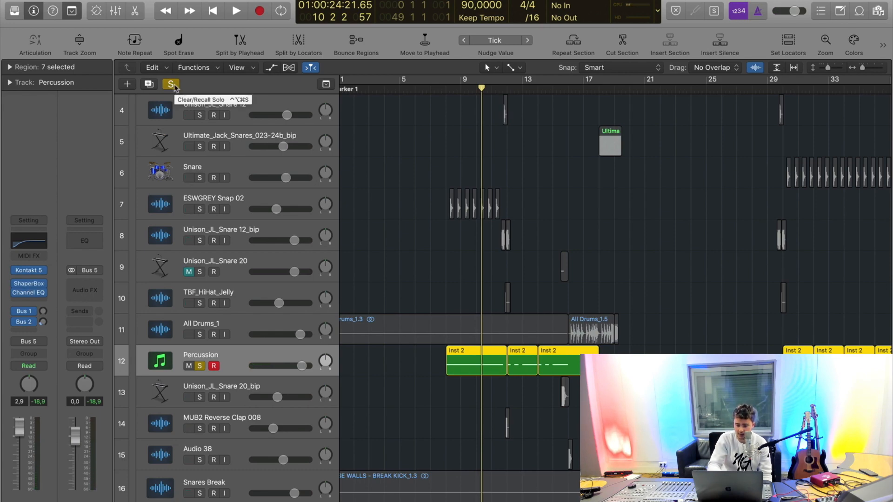
pyautogui.click(171, 84)
# Step: Collapse the Drums pt 1 stack and show the tracks inside the FX stack
pyautogui.scroll(-5, 468, 260)
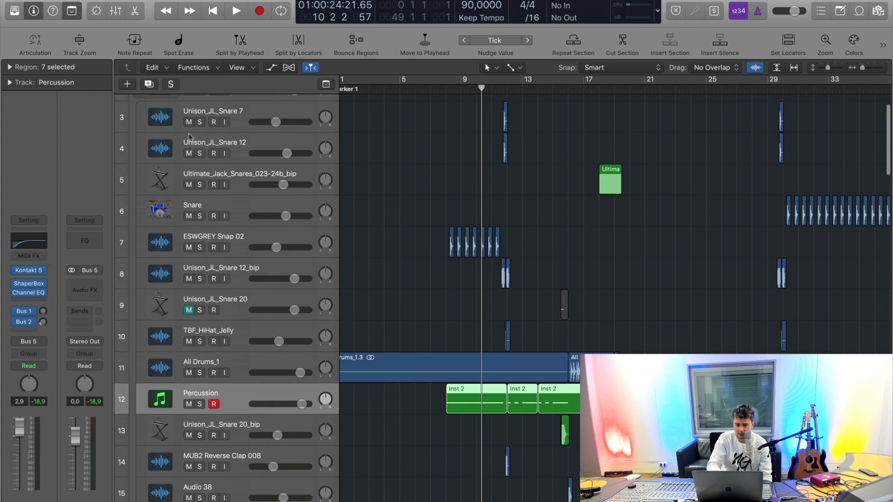
pyautogui.scroll(3, 263, 287)
pyautogui.click(138, 142)
pyautogui.scroll(-10, 530, 140)
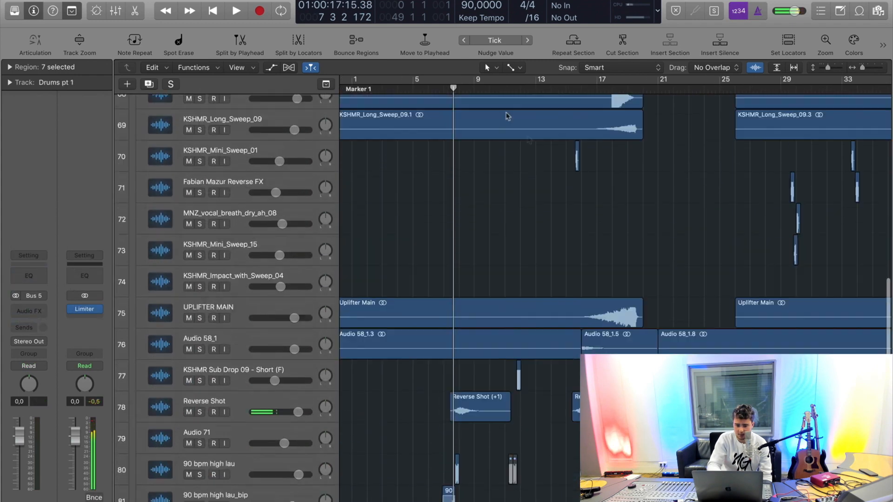
# Step: Solo the FX stack, listen to its effects around bar 8, and turn the solo off
pyautogui.press('space')
pyautogui.scroll(4, 223, 213)
pyautogui.click(202, 189)
pyautogui.scroll(-3, 440, 303)
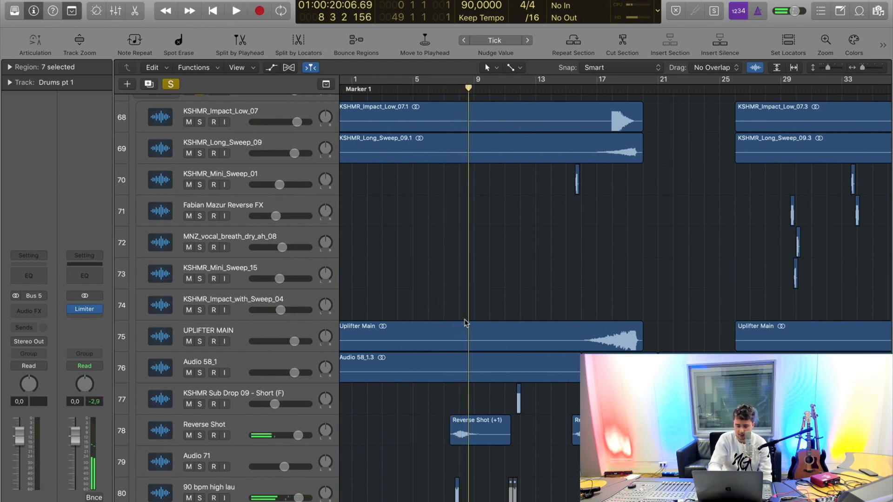
pyautogui.scroll(-2, 452, 278)
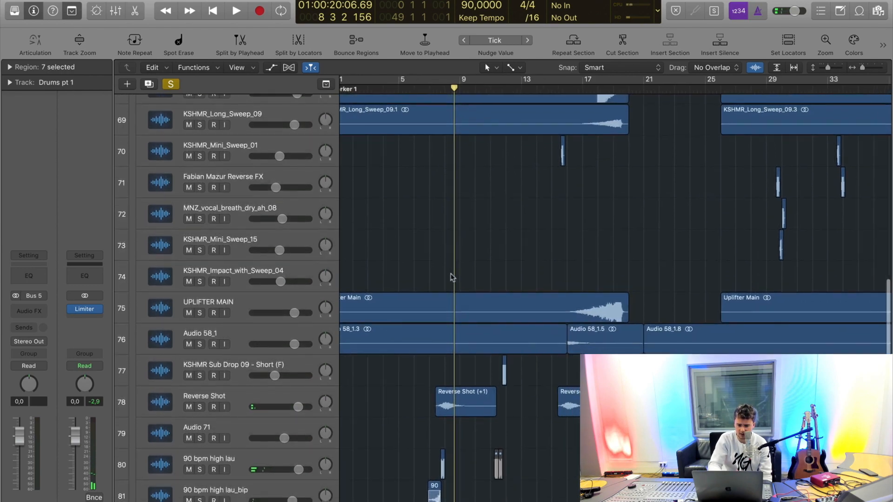
pyautogui.scroll(5, 451, 277)
pyautogui.click(200, 155)
# Step: Solo the Synths & Instruments stack, listen to it from bar 8, and turn the solo off
pyautogui.scroll(-15, 466, 150)
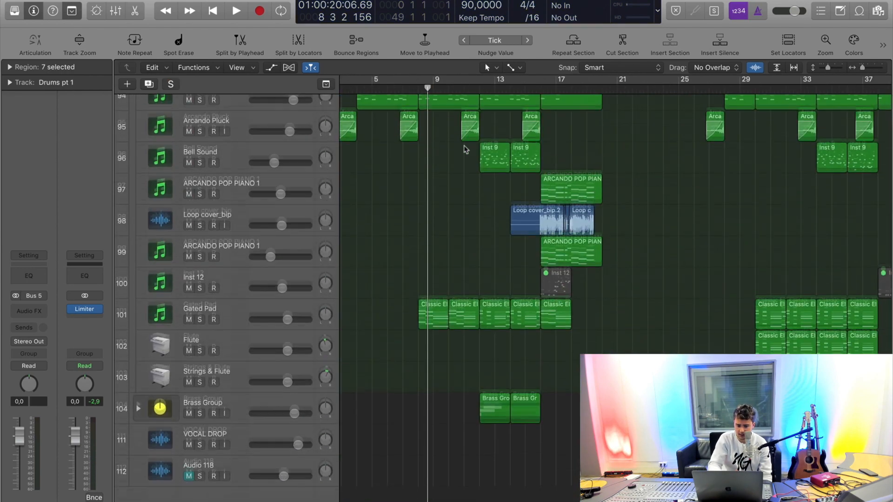
pyautogui.scroll(1, 465, 151)
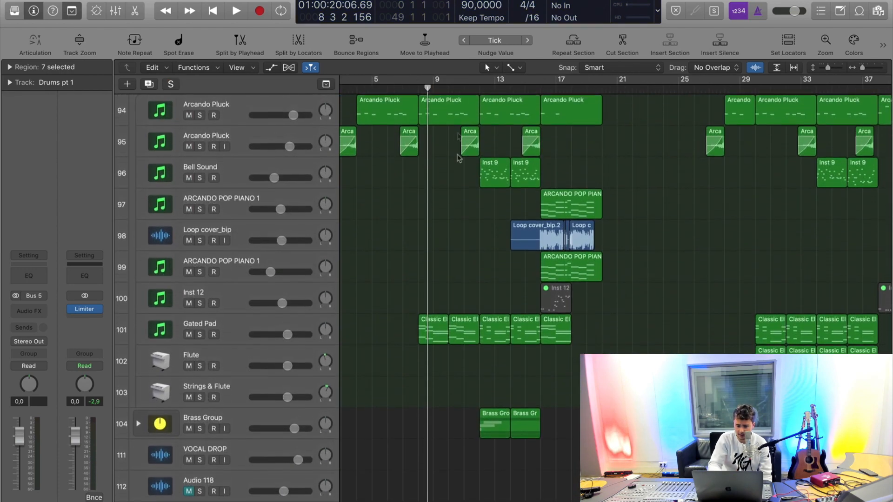
pyautogui.click(419, 89)
pyautogui.scroll(3, 409, 176)
pyautogui.scroll(1, 405, 176)
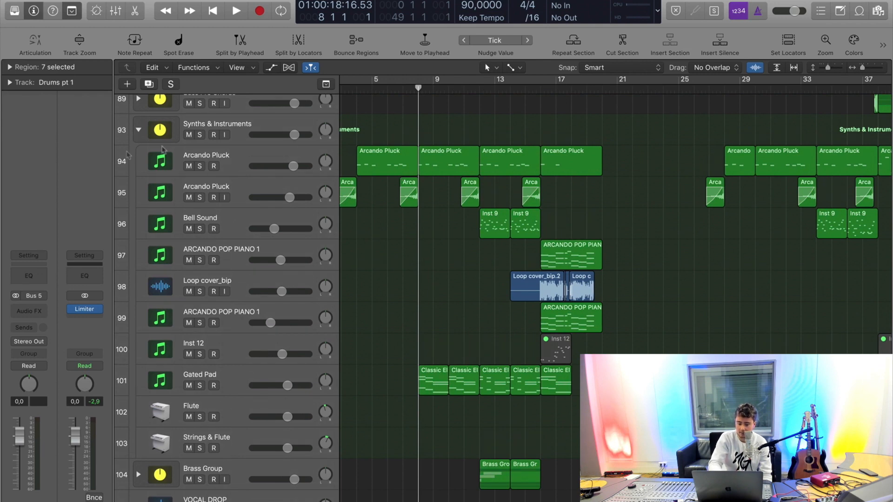
pyautogui.click(200, 135)
pyautogui.press('space')
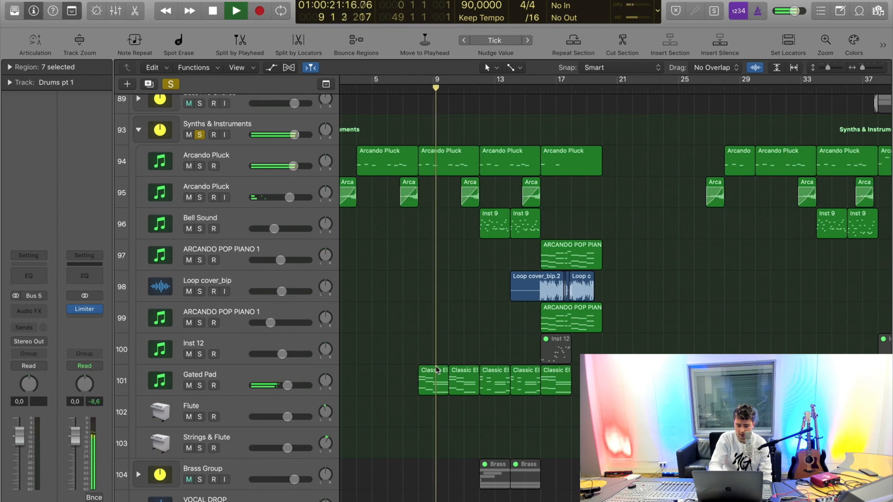
pyautogui.scroll(3, 437, 370)
pyautogui.press('space')
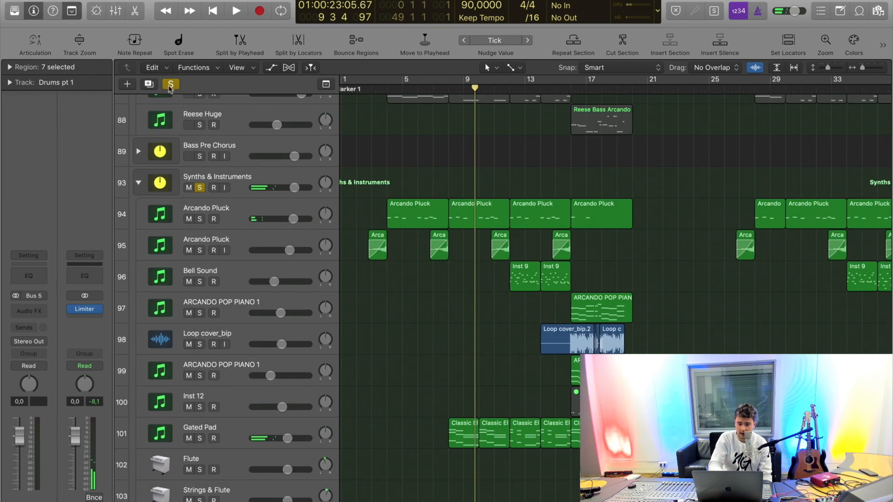
pyautogui.click(199, 187)
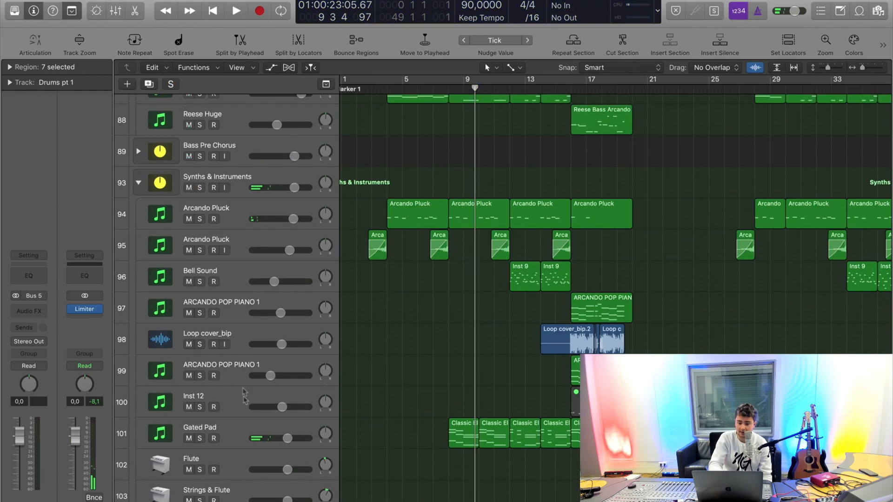
# Step: Solo the Gated Pad track, listen to it from bar 8, and view its Signal preset in Kontakt
pyautogui.click(234, 427)
pyautogui.scroll(-3, 232, 425)
pyautogui.press(',')
pyautogui.press(',')
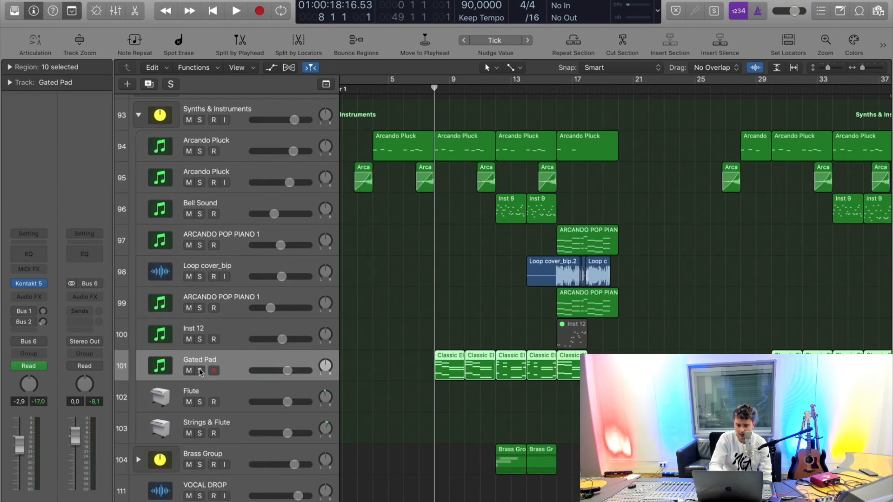
pyautogui.click(200, 371)
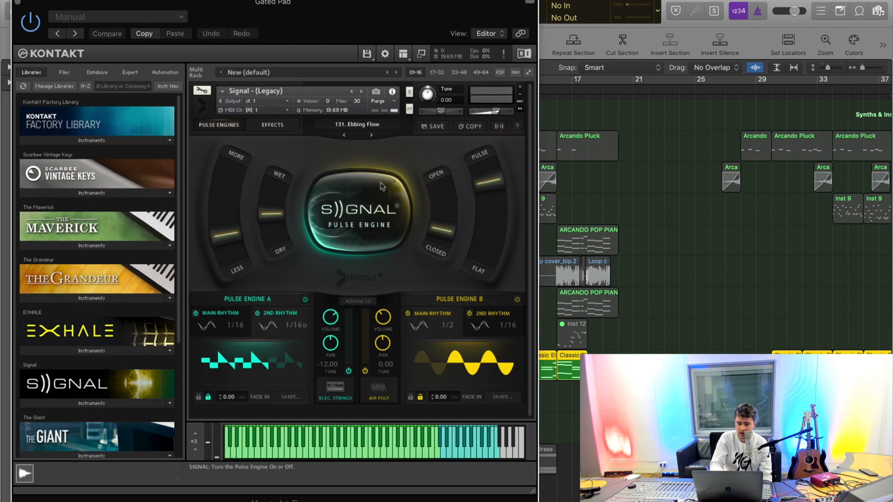
pyautogui.click(379, 125)
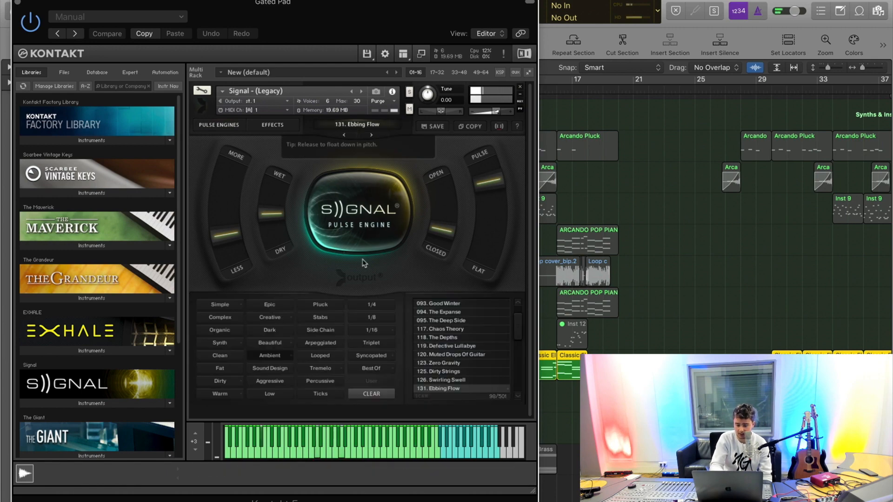
pyautogui.click(17, 3)
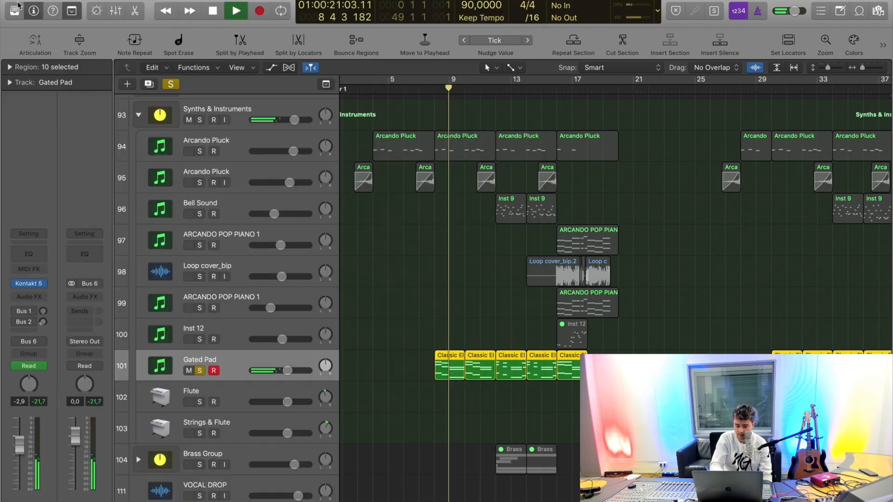
# Step: Clear the region selection and the solo, and listen to the full arrangement from bar 11
pyautogui.click(436, 297)
pyautogui.hscroll(3, 436, 296)
pyautogui.scroll(-1, 436, 296)
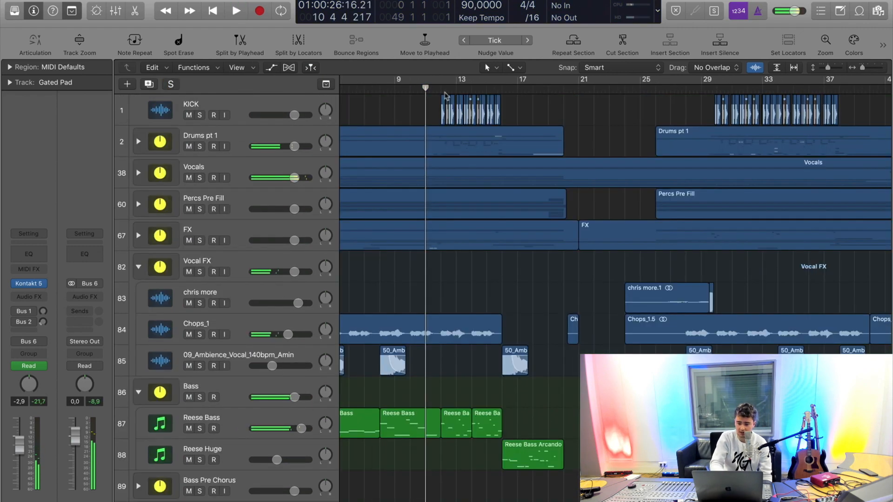
pyautogui.moveTo(442, 97); pyautogui.dragTo(427, 89)
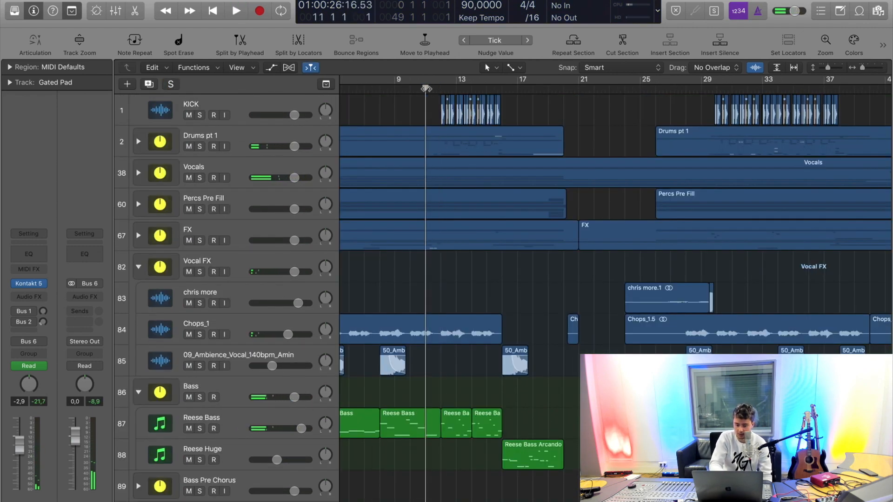
pyautogui.press('space')
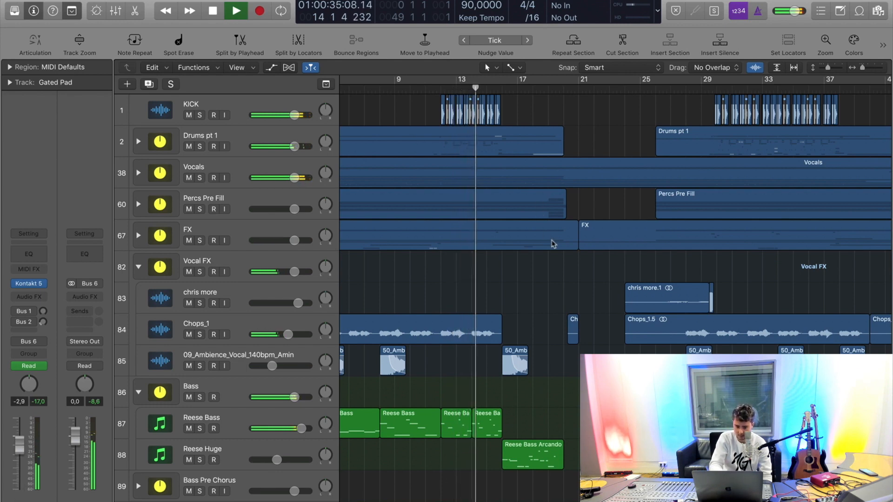
pyautogui.press('space')
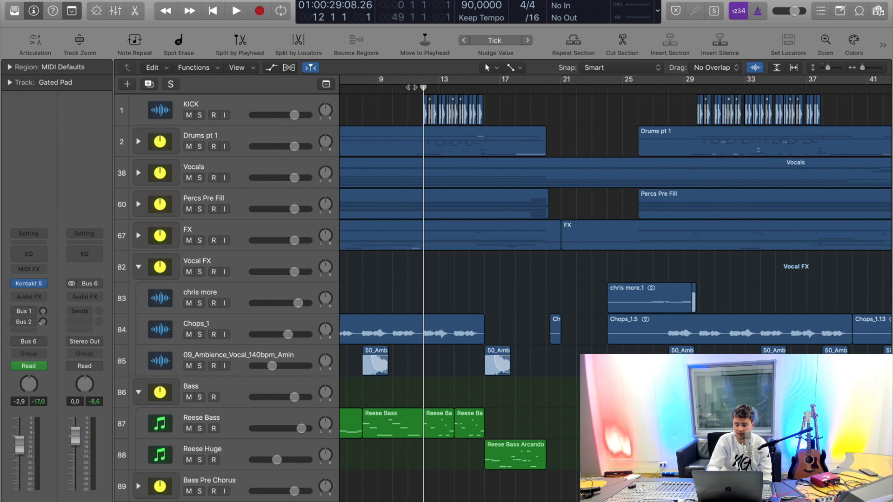
# Step: Expand and solo the Drums pt 1 stack, listen through its tracks around bar 12, and clear the solo
pyautogui.click(138, 142)
pyautogui.press('s')
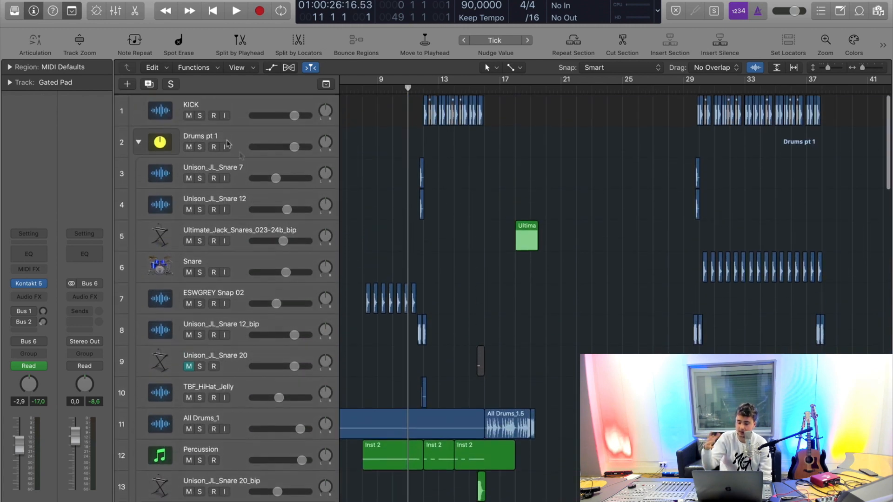
pyautogui.press('space')
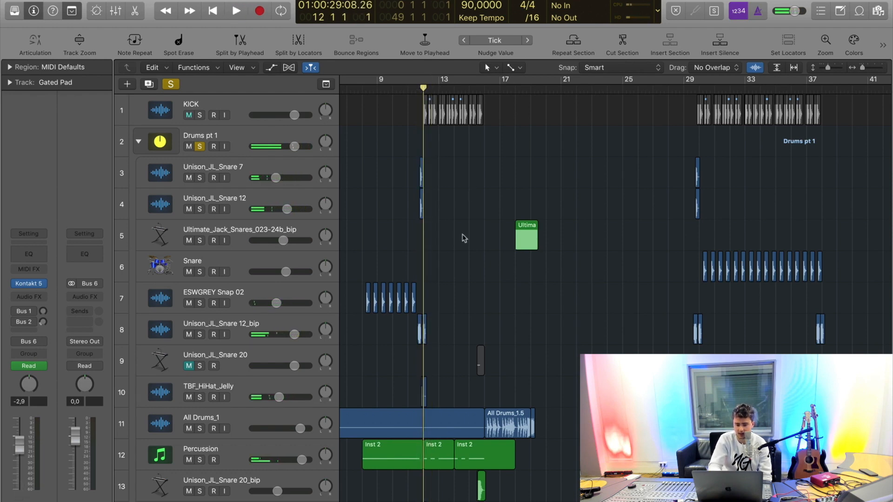
pyautogui.scroll(-1, 464, 238)
pyautogui.press('space')
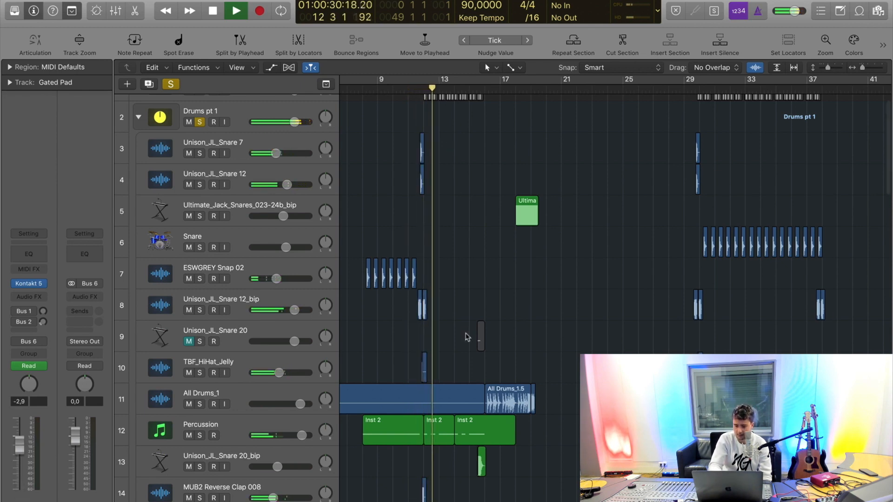
pyautogui.scroll(-7, 469, 335)
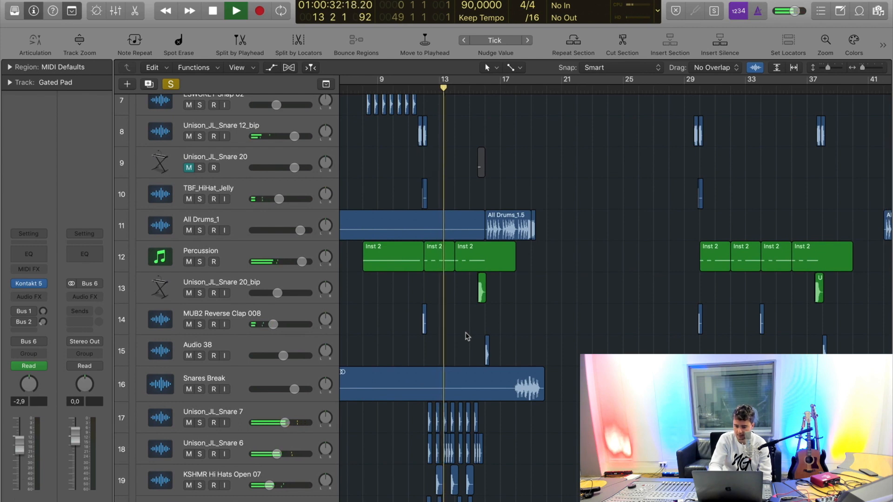
pyautogui.press('space')
pyautogui.scroll(-6, 528, 423)
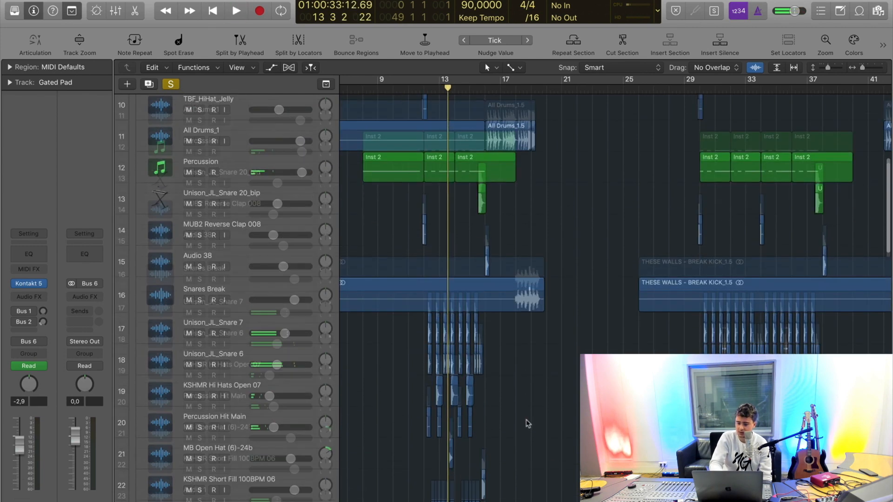
pyautogui.scroll(10, 499, 287)
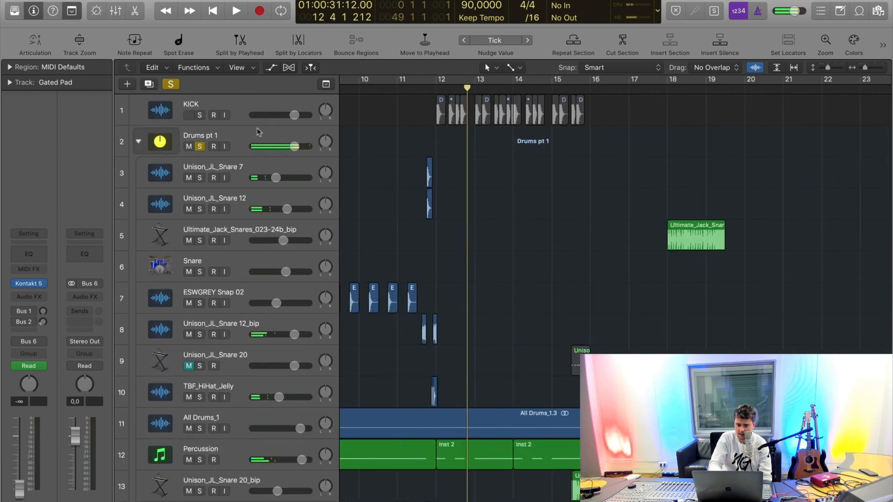
pyautogui.click(171, 84)
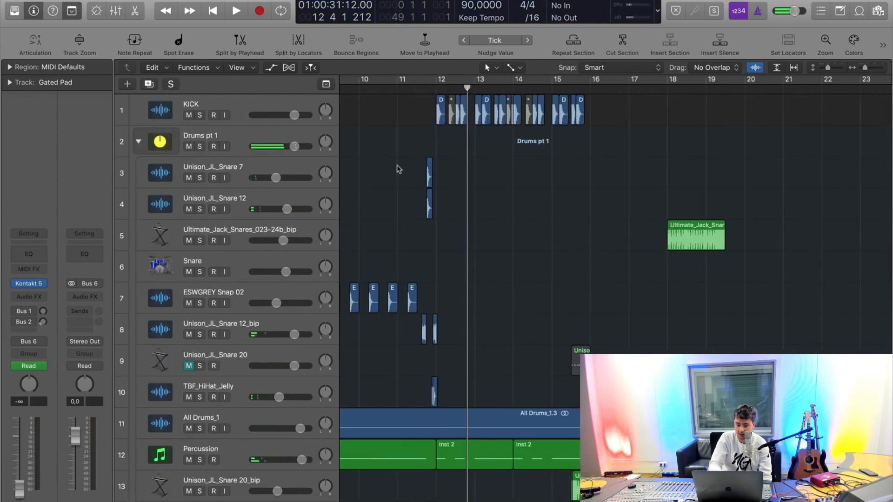
# Step: Collapse the Drums pt 1 stack, listen to the soloed KICK track from bar 12, and clear the solo
pyautogui.click(139, 142)
pyautogui.click(199, 115)
pyautogui.press('space')
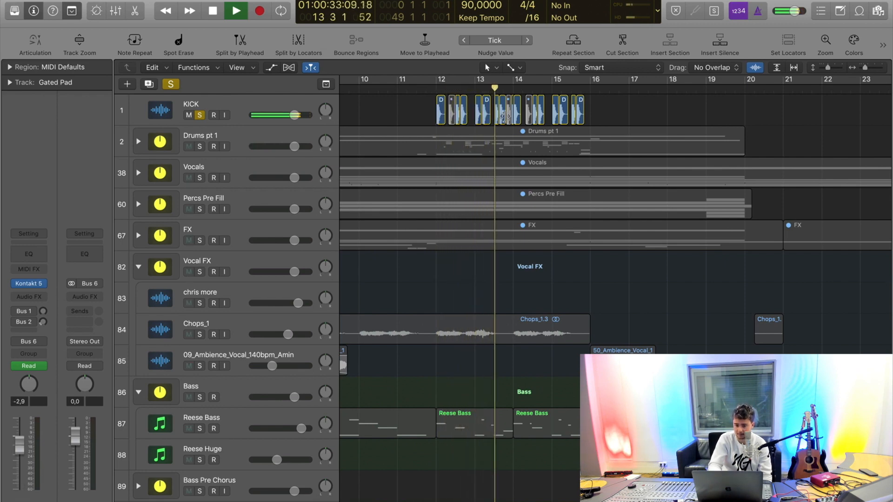
pyautogui.press('space')
pyautogui.click(430, 87)
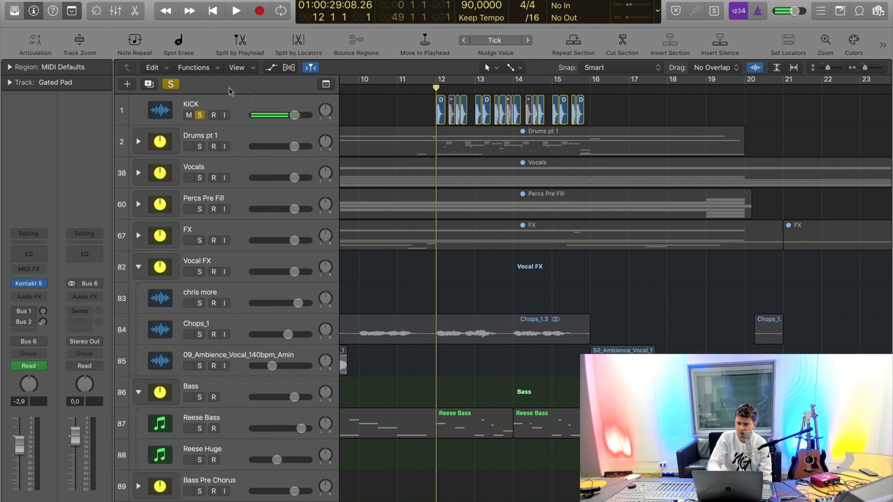
pyautogui.click(171, 84)
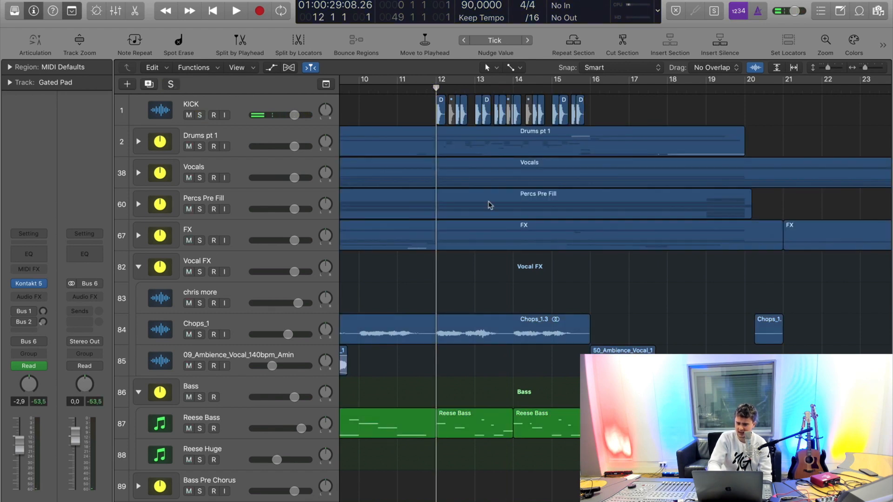
# Step: Expand the FX stack and look through the tracks it contains
pyautogui.hscroll(1, 488, 205)
pyautogui.click(145, 233)
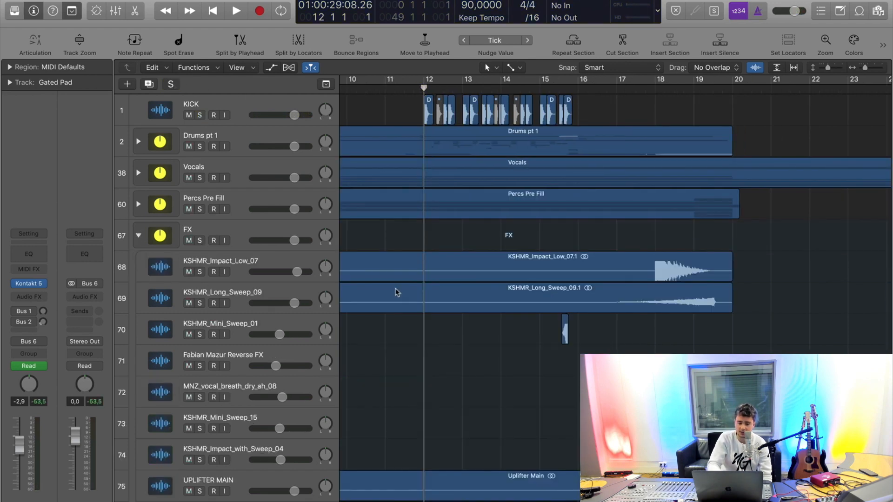
pyautogui.scroll(-10, 395, 291)
pyautogui.scroll(-5, 396, 292)
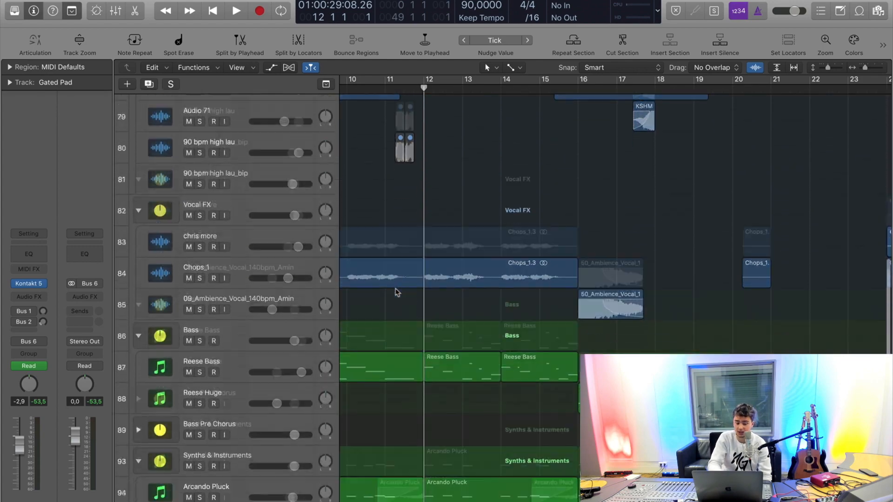
# Step: Solo the Bell Sound track, listen to it from bar 12, and return the playhead to bar 12
pyautogui.scroll(-6, 372, 307)
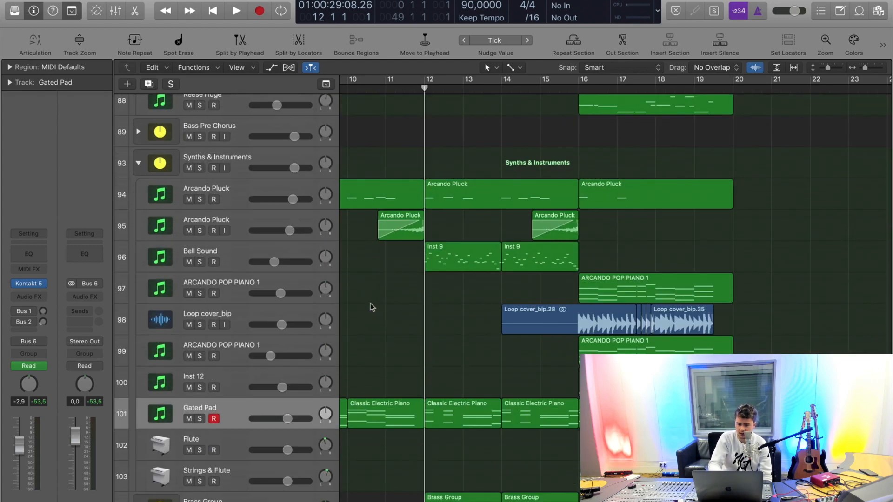
pyautogui.click(232, 256)
pyautogui.click(200, 262)
pyautogui.press('space')
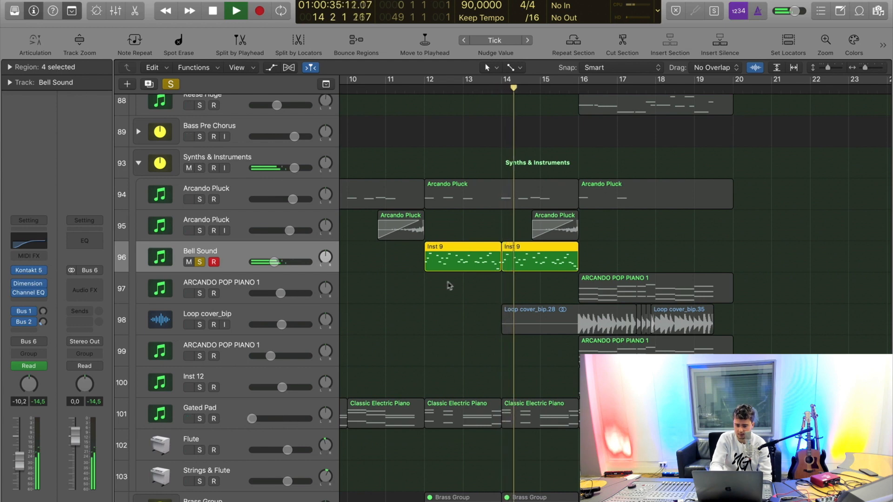
pyautogui.press('space')
pyautogui.click(426, 91)
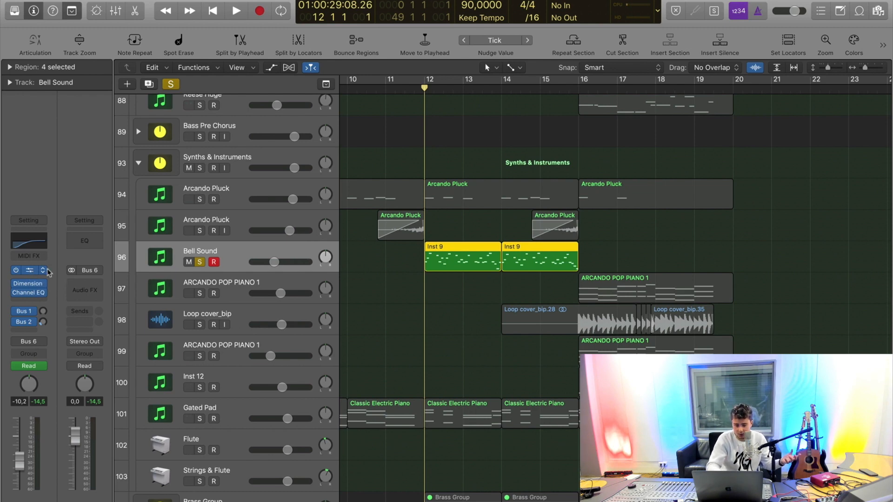
# Step: Examine the Kontakt Signal instrument, Dimension Expander and Channel EQ on the Bell Sound track
pyautogui.click(46, 270)
pyautogui.moveTo(346, 18); pyautogui.dragTo(685, 36)
pyautogui.click(26, 286)
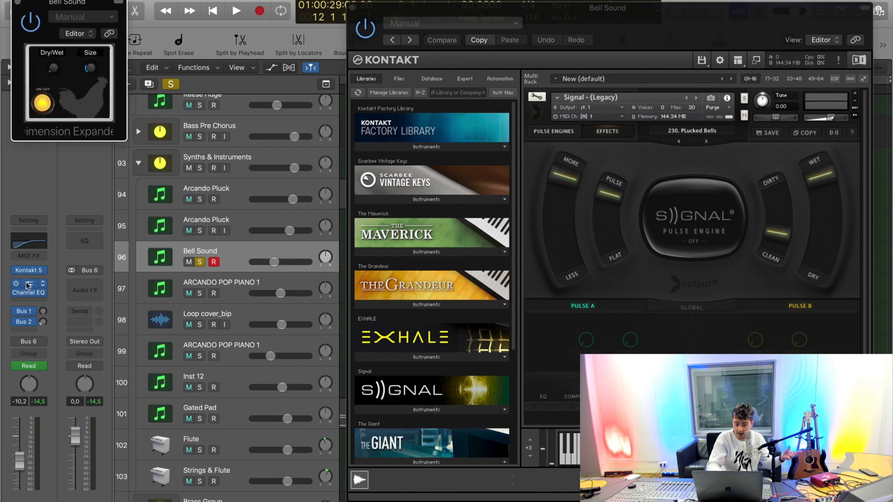
pyautogui.moveTo(92, 8); pyautogui.dragTo(384, 148)
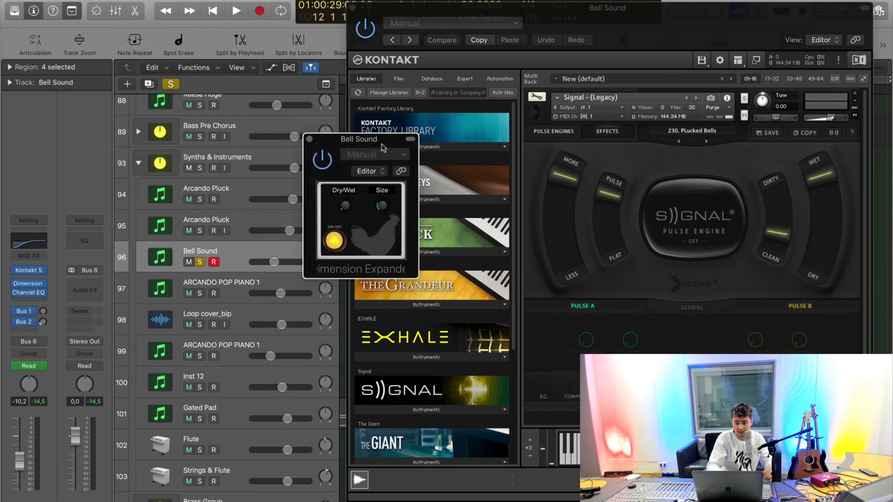
pyautogui.click(354, 8)
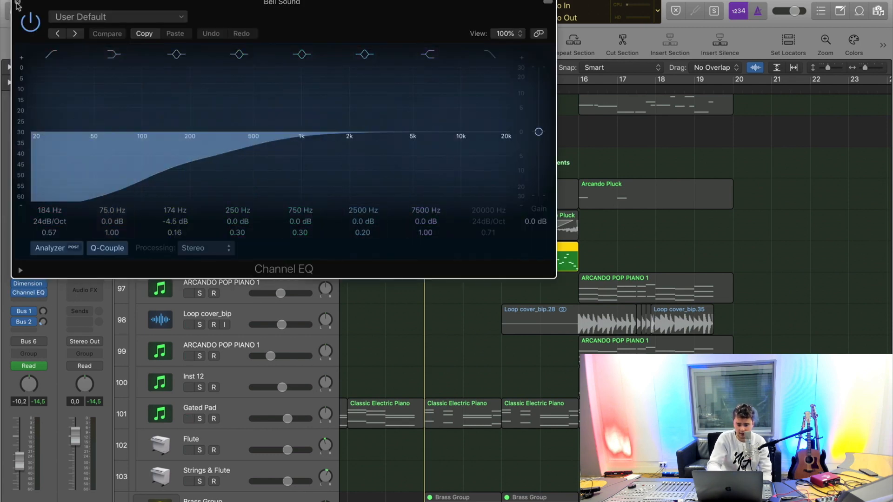
pyautogui.click(18, 4)
# Step: Solo the Synths & Instruments stack, listen to it with the bell from bar 12, and clear all solos
pyautogui.click(199, 168)
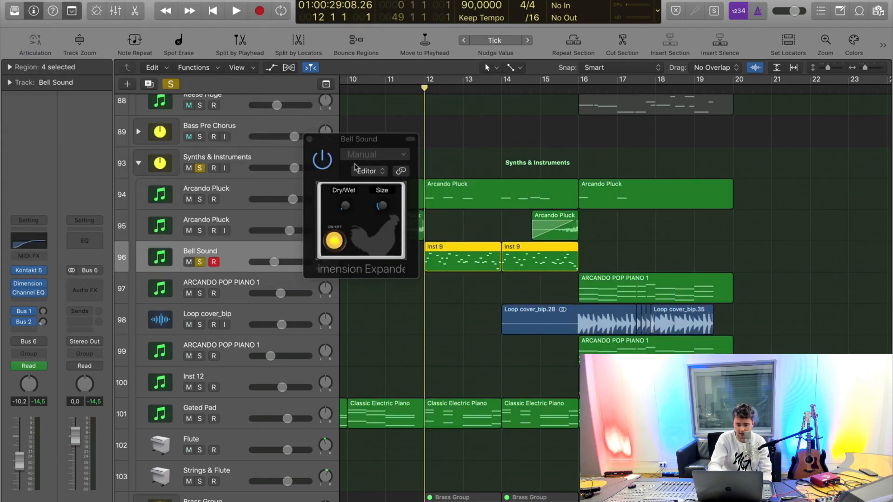
pyautogui.press('space')
pyautogui.click(310, 139)
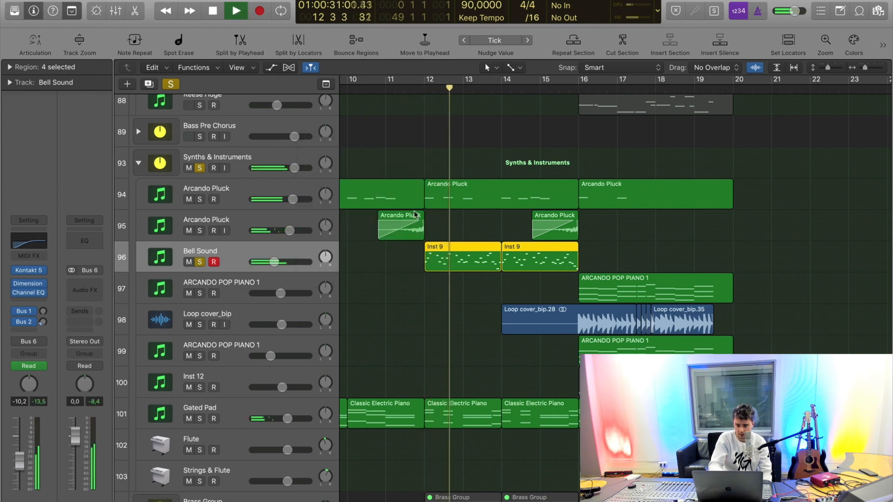
pyautogui.hscroll(2, 502, 234)
pyautogui.scroll(-1, 502, 234)
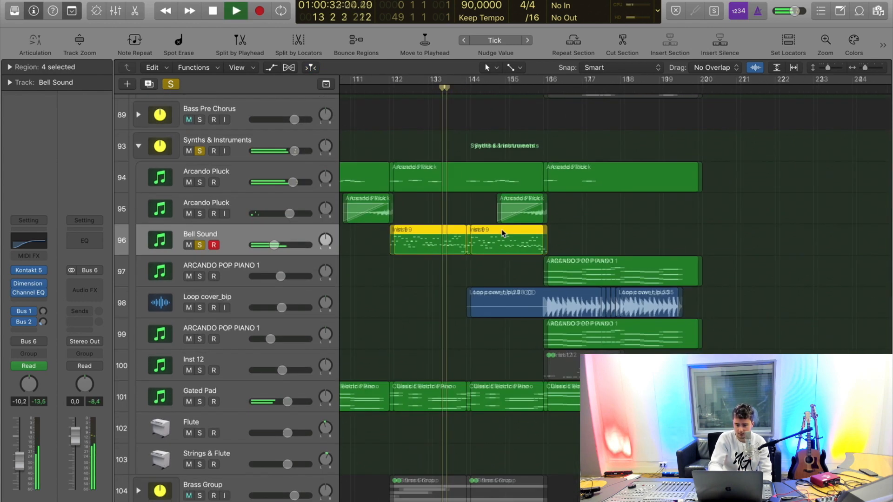
pyautogui.hscroll(1, 502, 234)
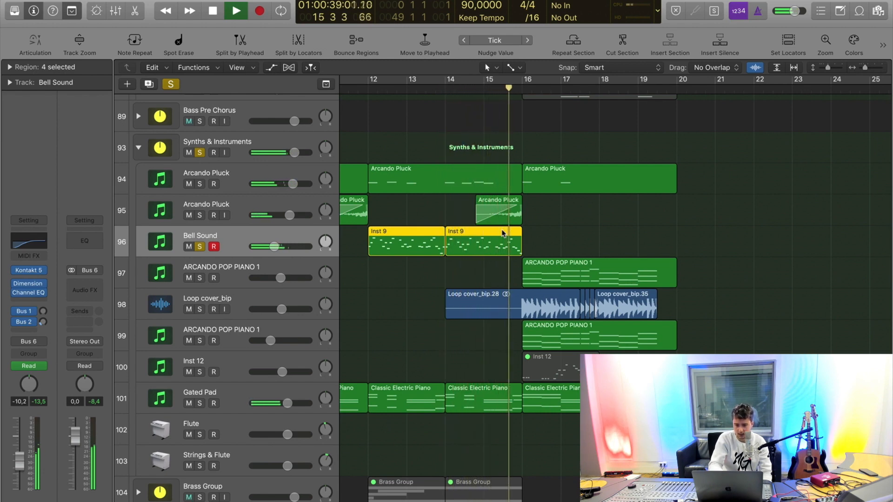
pyautogui.press('space')
pyautogui.scroll(2, 520, 238)
pyautogui.hscroll(5, 520, 238)
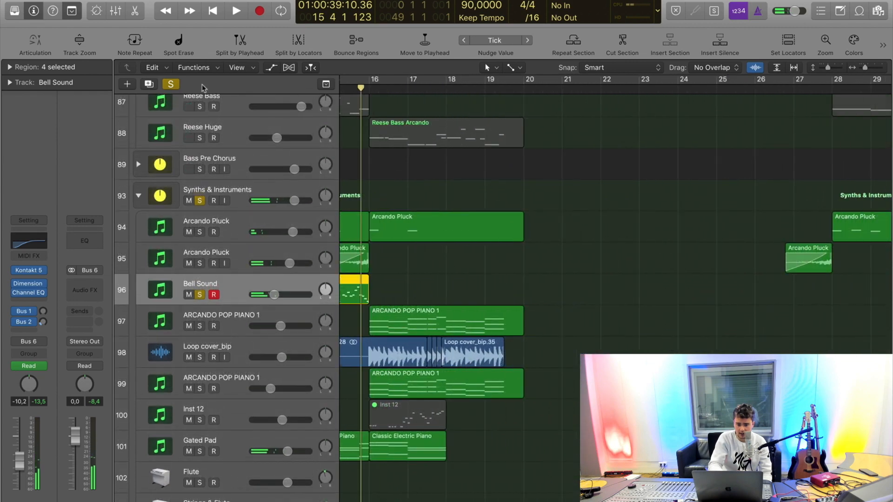
pyautogui.click(172, 84)
# Step: Solo the Brass Group stack and play it from bar 12
pyautogui.hscroll(-5, 430, 214)
pyautogui.scroll(-3, 430, 214)
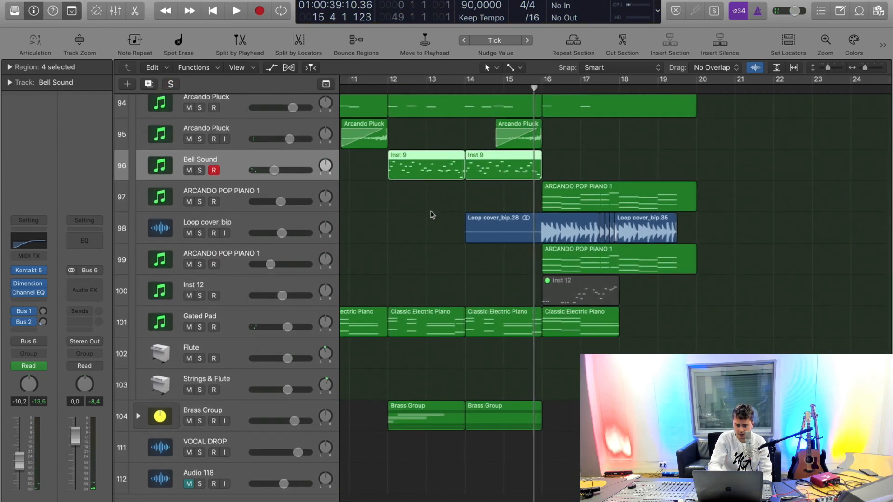
pyautogui.scroll(8, 430, 213)
pyautogui.scroll(-8, 430, 213)
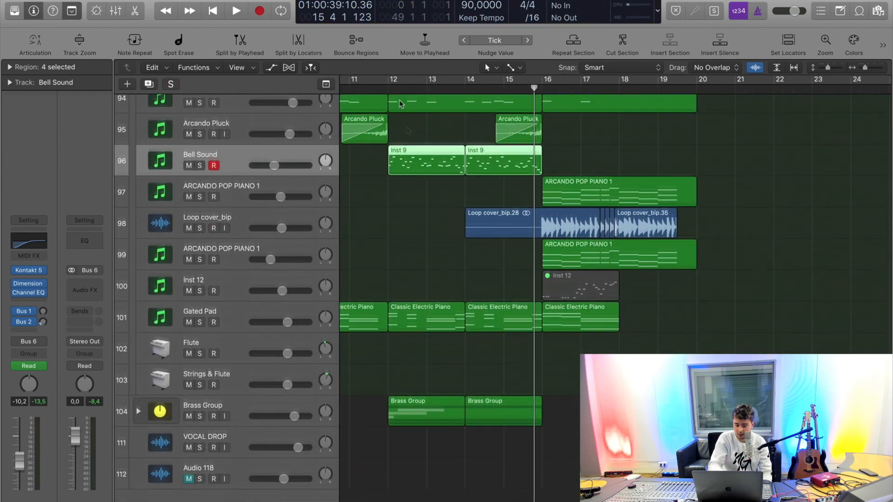
pyautogui.click(389, 86)
pyautogui.click(201, 423)
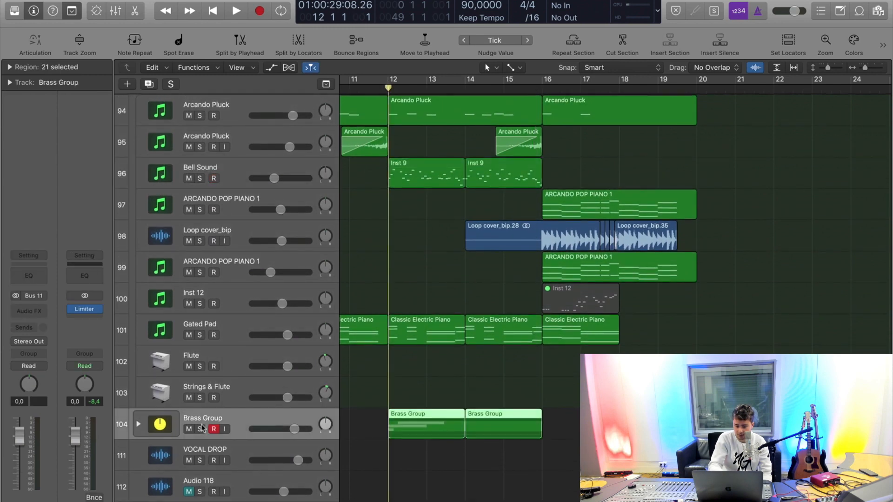
pyautogui.press('s')
pyautogui.press('space')
pyautogui.scroll(-1, 449, 488)
pyautogui.scroll(1, 450, 491)
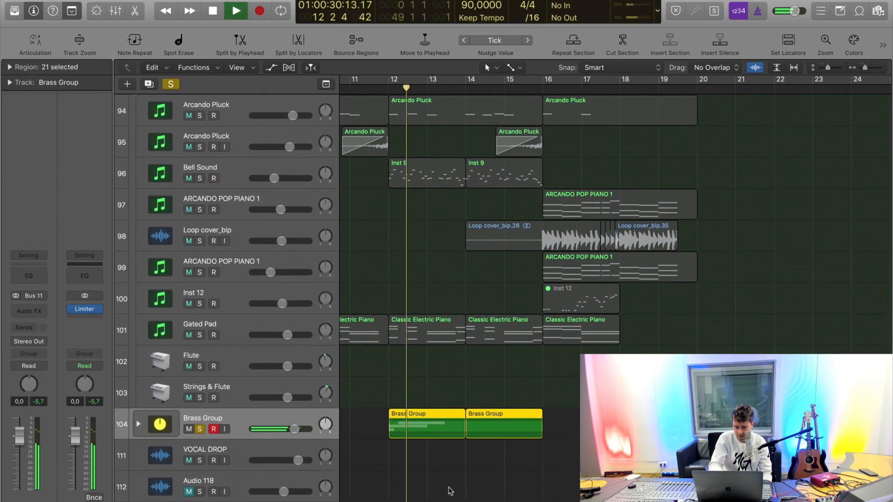
# Step: Expand the Brass Group stack to look through its tracks, stop playback and clear its solo
pyautogui.click(135, 424)
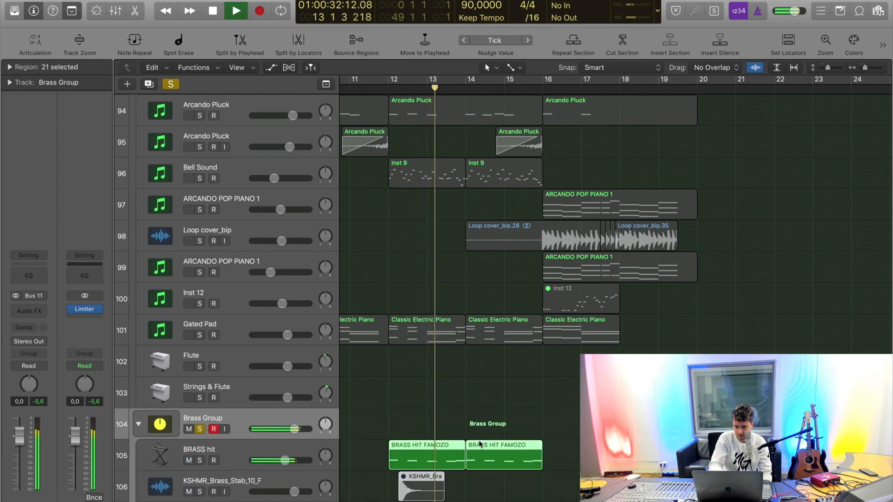
pyautogui.scroll(-5, 503, 401)
pyautogui.click(503, 401)
pyautogui.scroll(-1, 502, 401)
pyautogui.hscroll(-2, 502, 401)
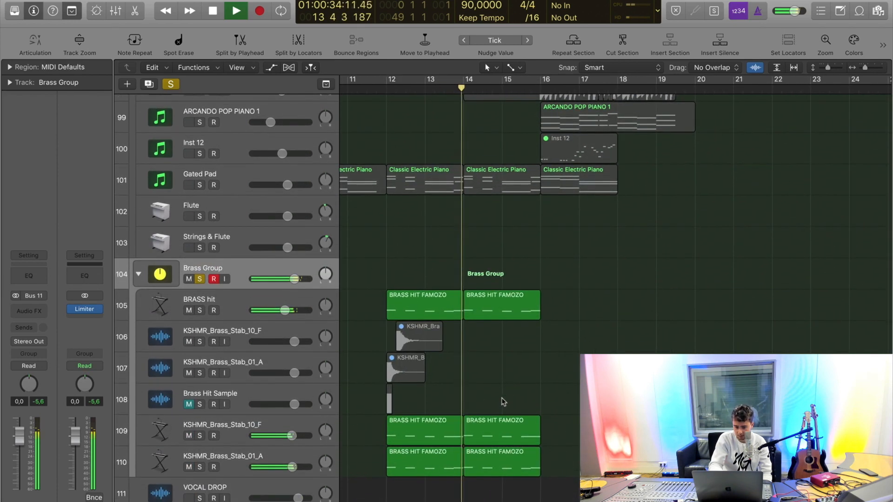
pyautogui.press('space')
pyautogui.click(201, 280)
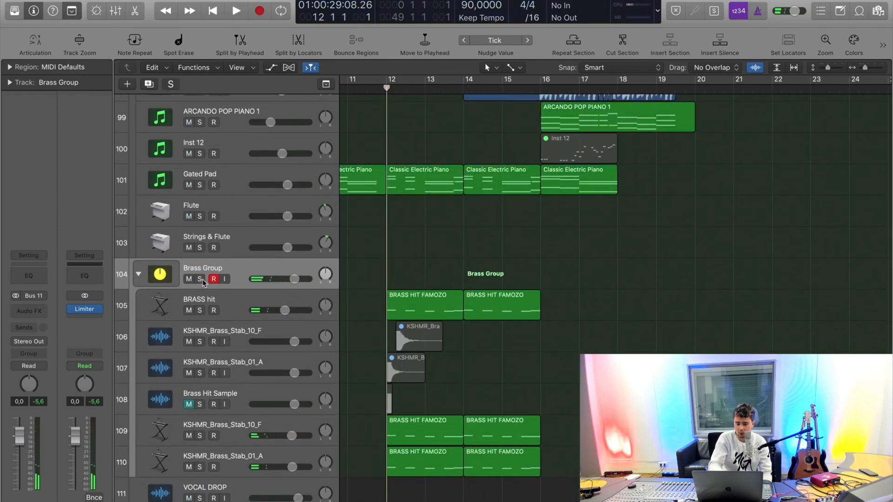
# Step: Examine the BRASS hit track and the KSHMR_Brass_Stab_10_F and KSHMR_Brass_Stab_01_A instrument tracks in the Brass Group
pyautogui.click(225, 300)
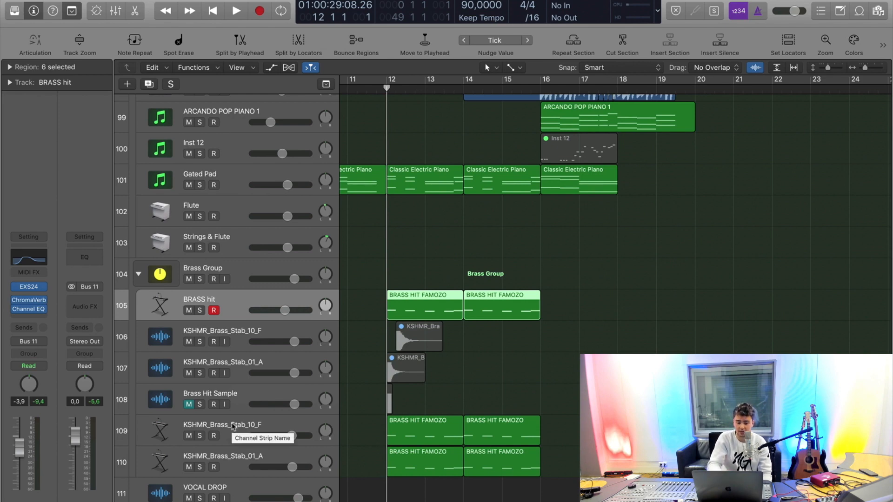
pyautogui.click(276, 425)
pyautogui.click(268, 455)
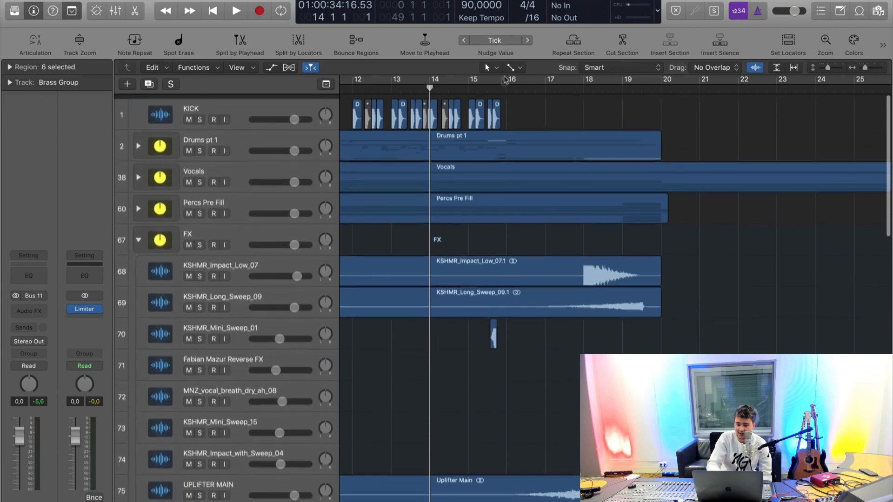
# Step: Listen to the full mix from bar 16 until just past bar 20
pyautogui.click(511, 182)
pyautogui.hscroll(5, 516, 191)
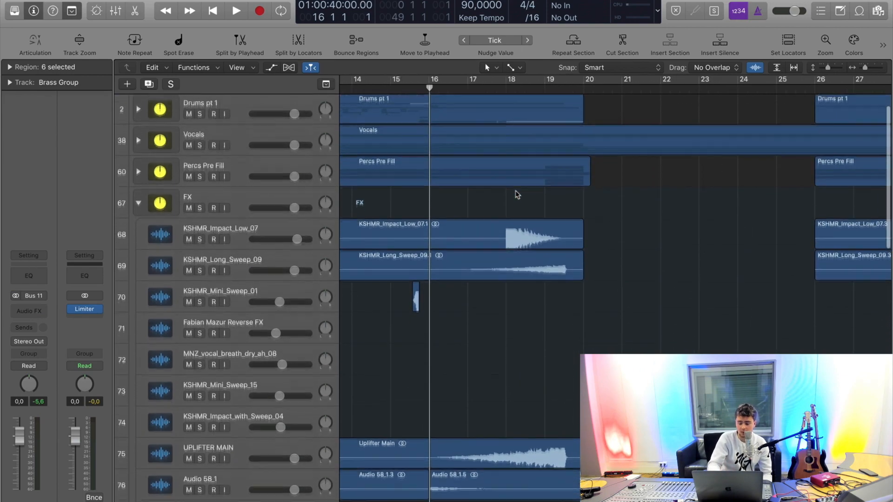
pyautogui.hscroll(1, 515, 190)
pyautogui.scroll(-1, 516, 191)
pyautogui.hscroll(-2, 515, 190)
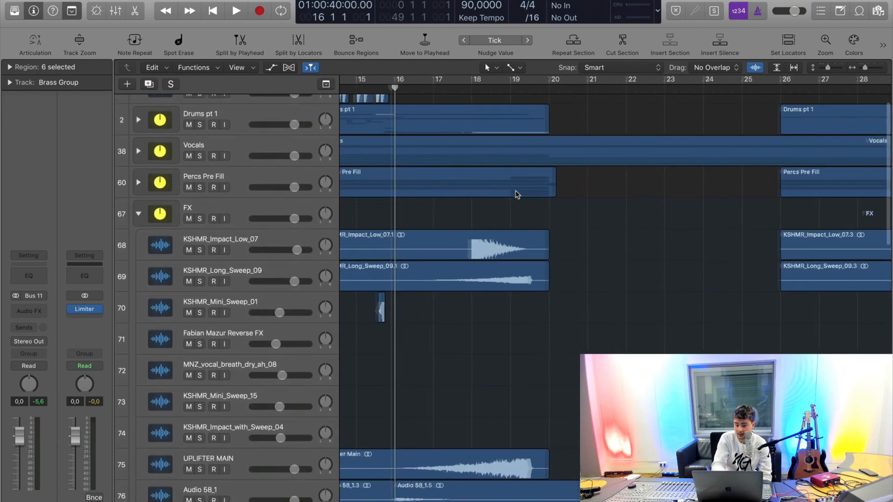
pyautogui.press('space')
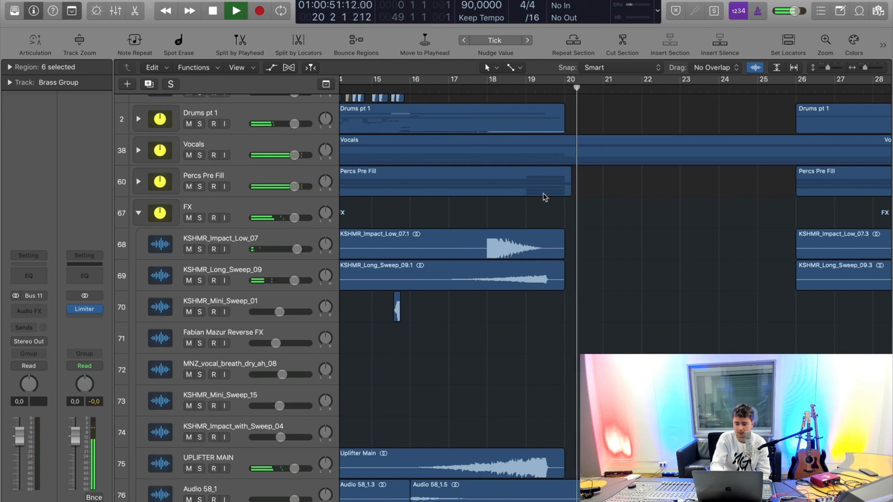
pyautogui.press('space')
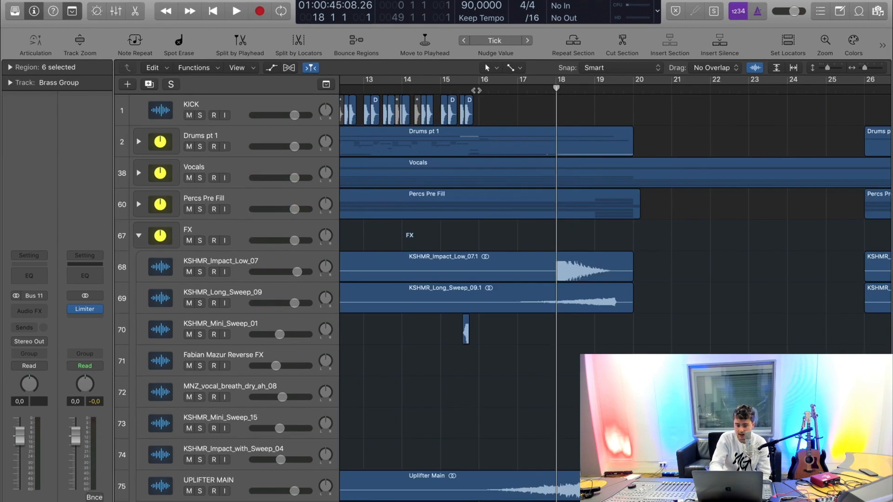
# Step: Solo and expand the Drums pt 1 stack, listening from bar 16 while looking through its drum tracks
pyautogui.click(200, 147)
pyautogui.press('space')
pyautogui.click(139, 142)
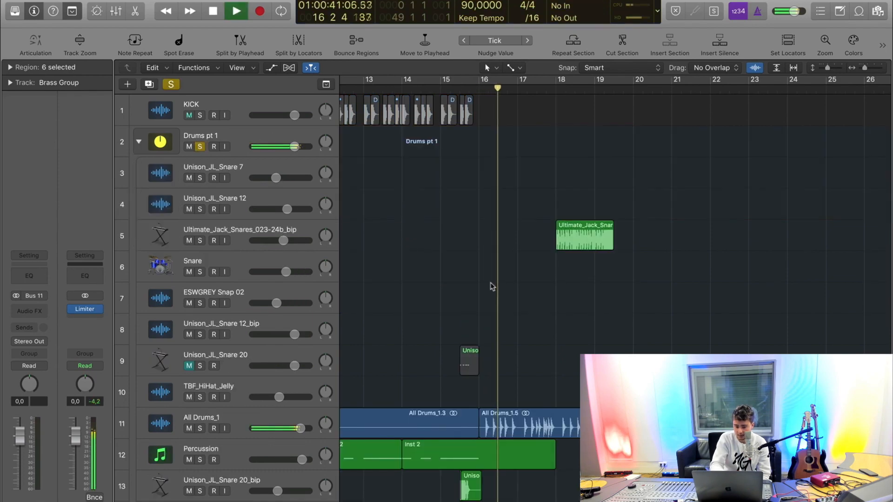
pyautogui.scroll(-5, 492, 286)
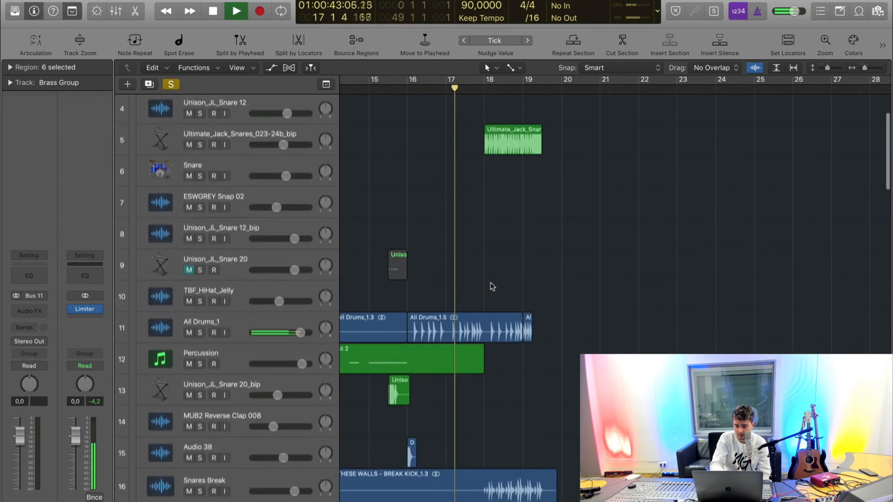
pyautogui.scroll(-3, 492, 287)
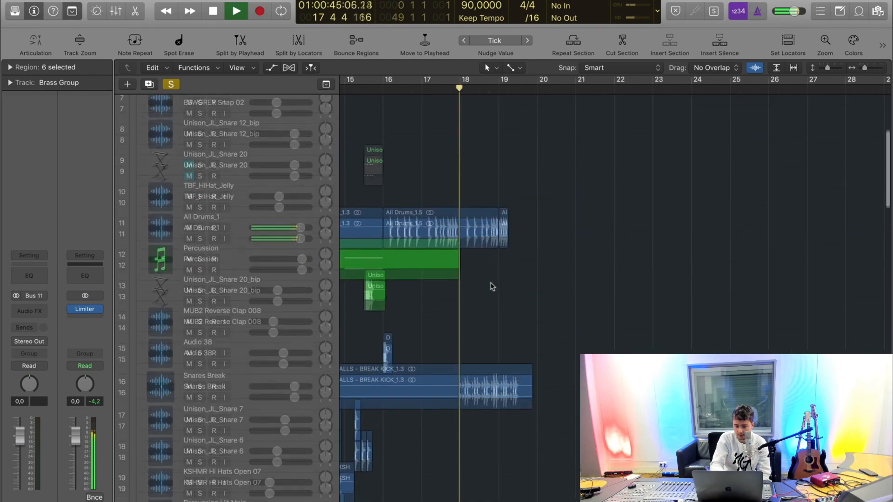
pyautogui.scroll(-3, 492, 287)
pyautogui.scroll(8, 492, 287)
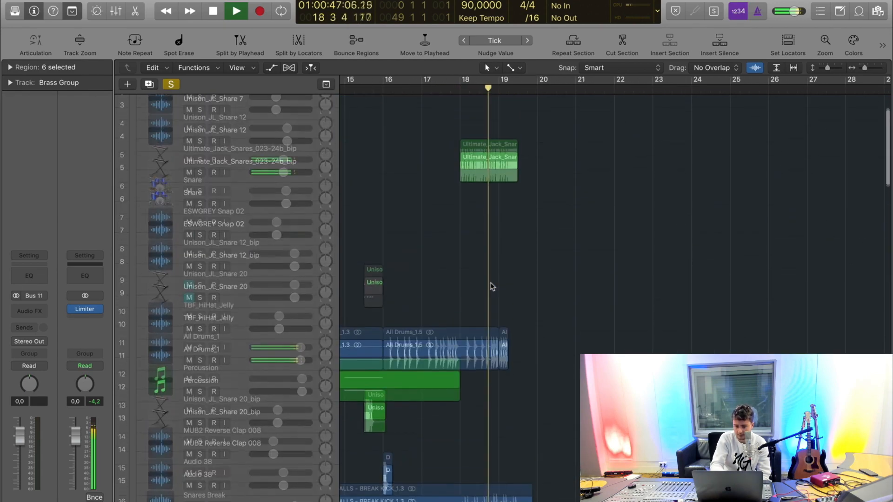
pyautogui.scroll(2, 492, 286)
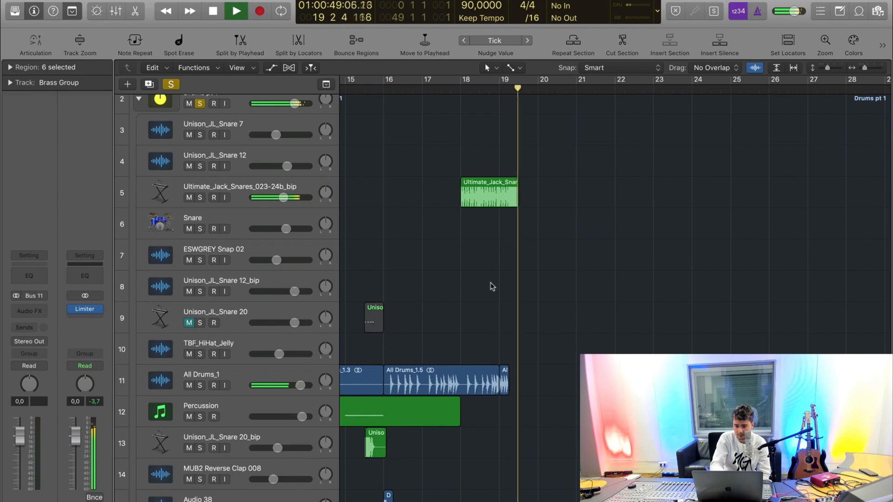
# Step: Clear the drum stack's solo, then solo the Ultimate_Jack_Snares_023-24b_bip track and listen to its region at bar 18
pyautogui.press('space')
pyautogui.click(176, 85)
pyautogui.click(201, 199)
pyautogui.press('space')
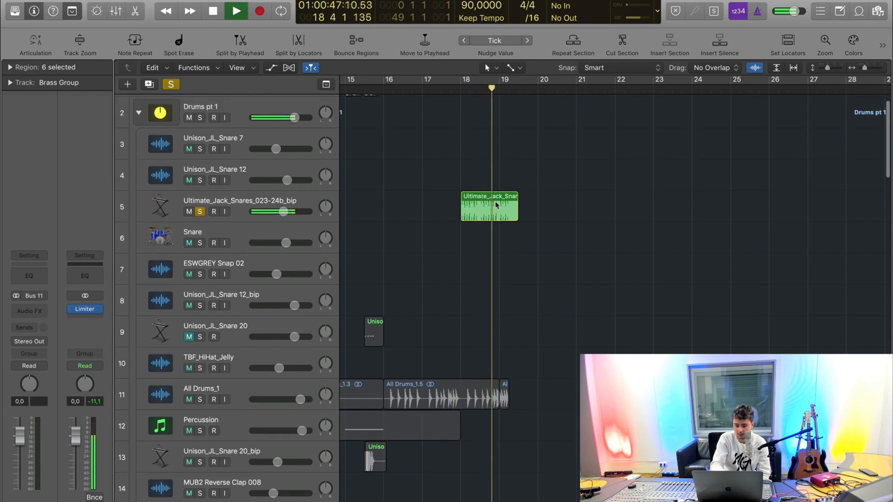
pyautogui.press('a')
pyautogui.press('a')
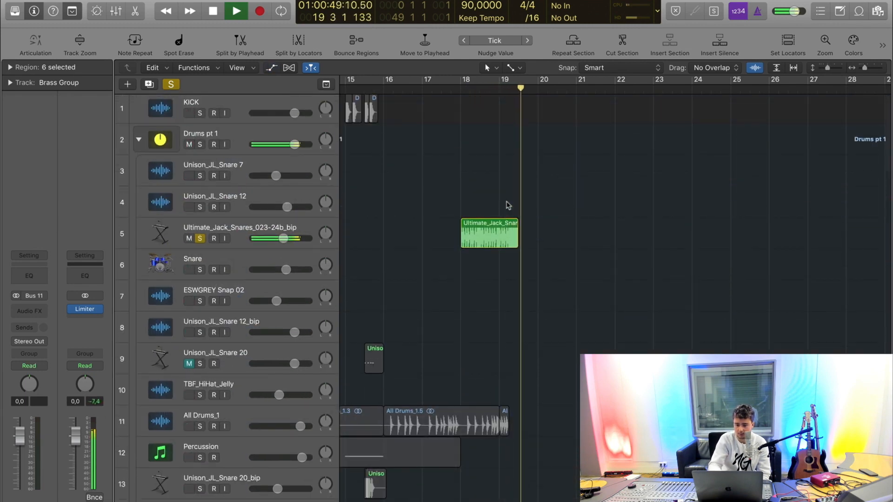
# Step: Clear the snare solo, return the playhead to bar 16 and collapse the Drums pt 1 stack
pyautogui.scroll(-8, 402, 174)
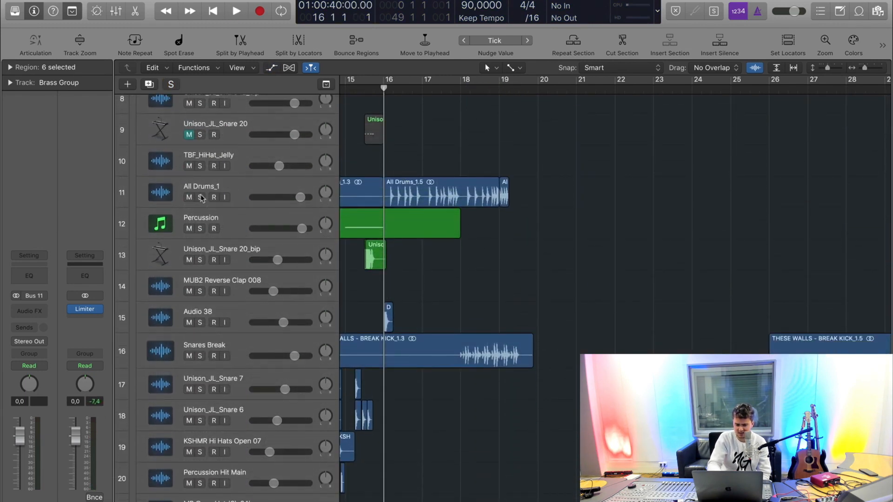
pyautogui.scroll(-1, 415, 280)
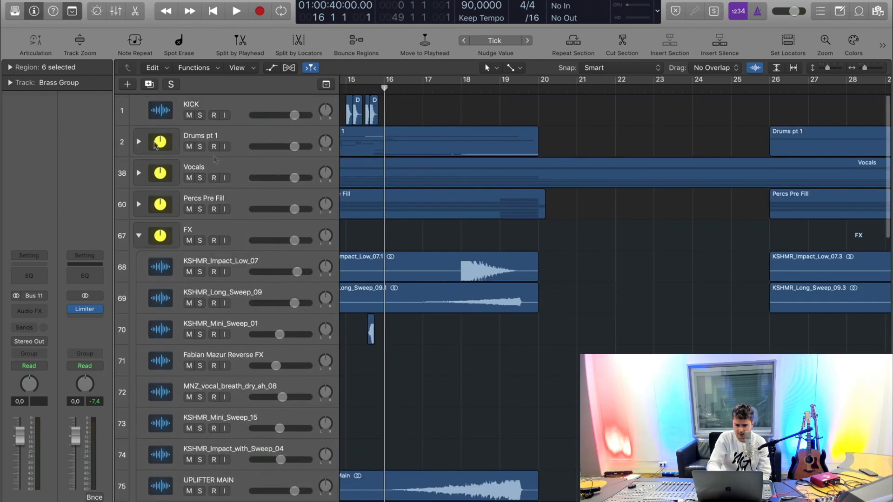
pyautogui.hscroll(-3, 379, 235)
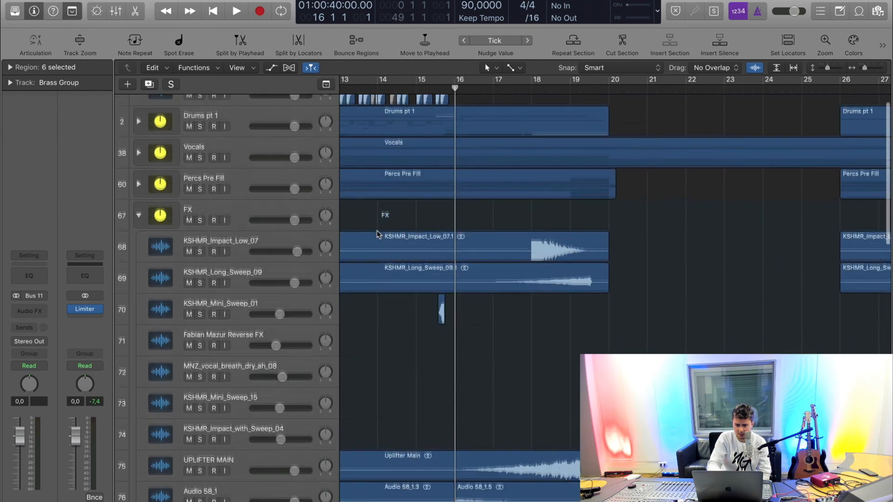
pyautogui.hscroll(-1, 378, 235)
# Step: Solo and expand the Percs Pre Fill stack and listen to its fill in bar 19
pyautogui.click(200, 209)
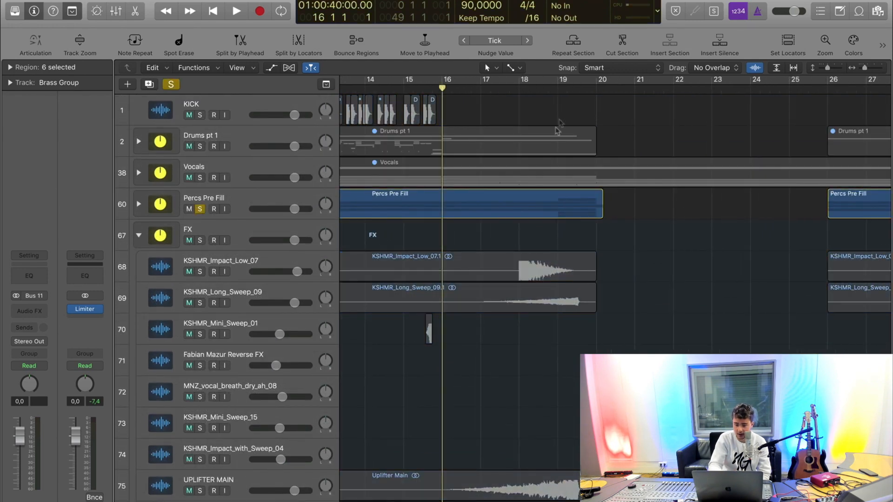
pyautogui.click(139, 204)
pyautogui.press('space')
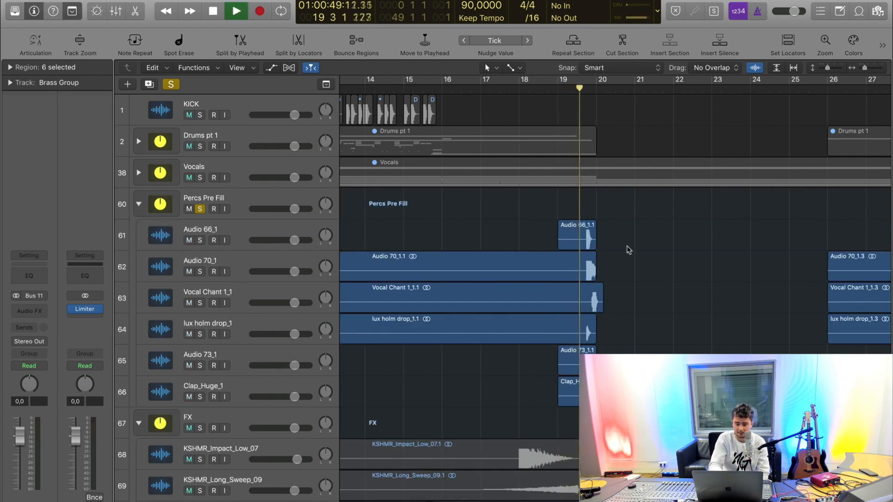
pyautogui.press('space')
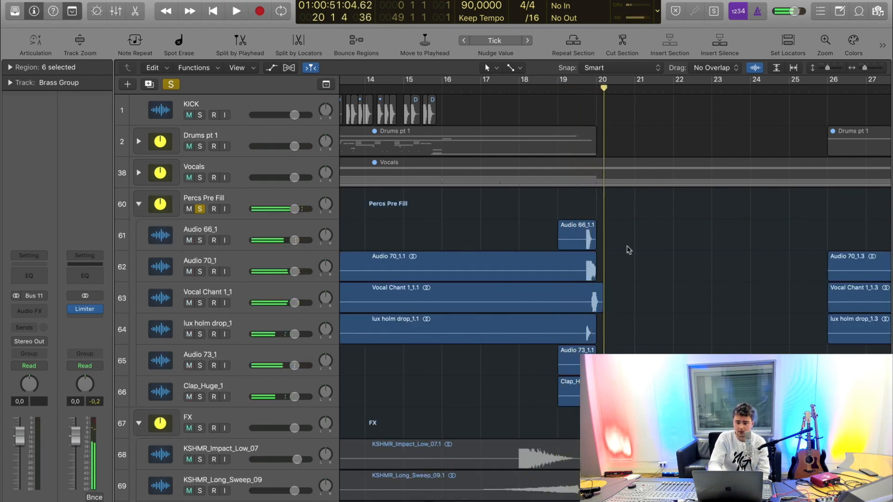
# Step: Clear the Percs Pre Fill solo and place the playhead at bar 19, beat 3
pyautogui.hscroll(3, 621, 227)
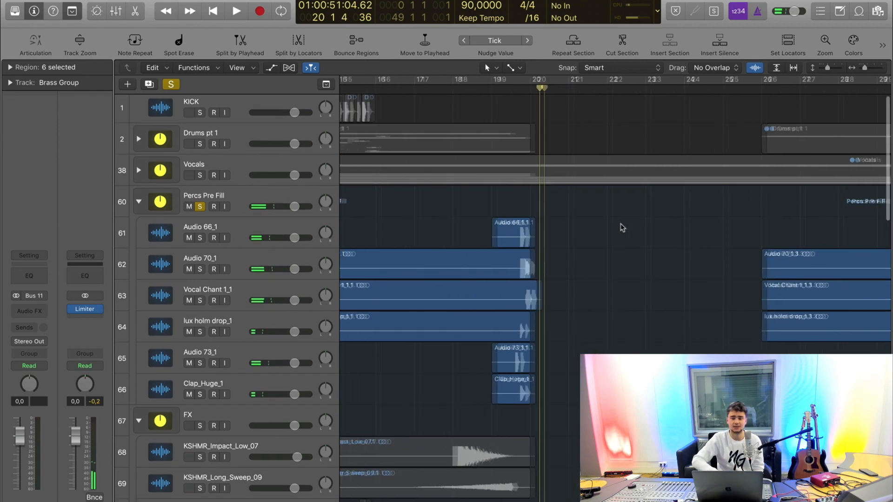
pyautogui.click(495, 88)
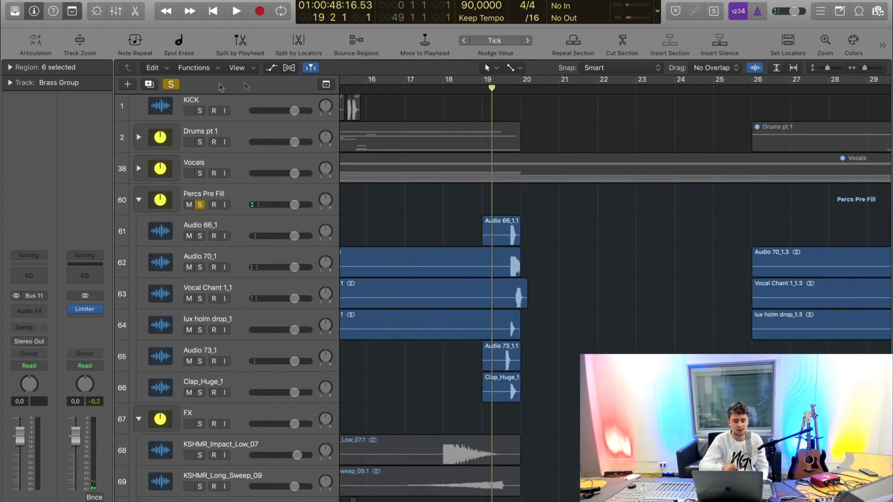
pyautogui.click(173, 84)
pyautogui.click(503, 88)
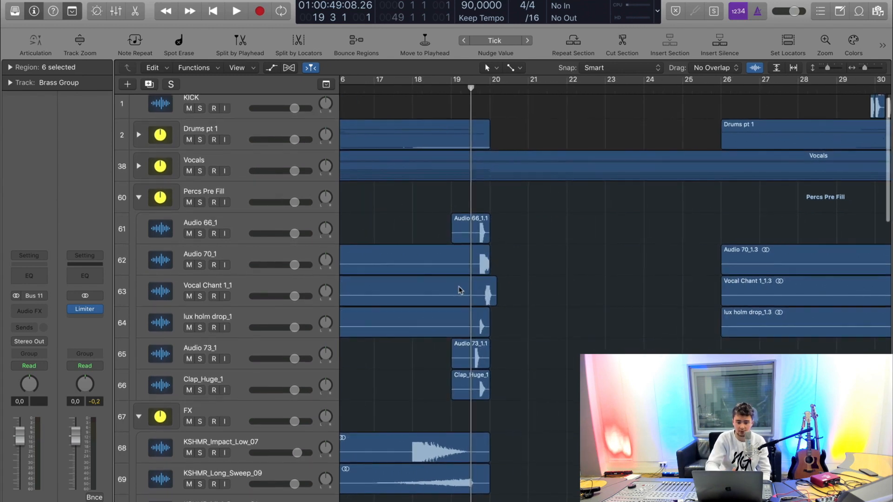
# Step: Place the playhead at bar 18, solo the FX stack and look through its tracks
pyautogui.hscroll(-3, 459, 290)
pyautogui.scroll(-3, 460, 290)
pyautogui.scroll(-3, 459, 290)
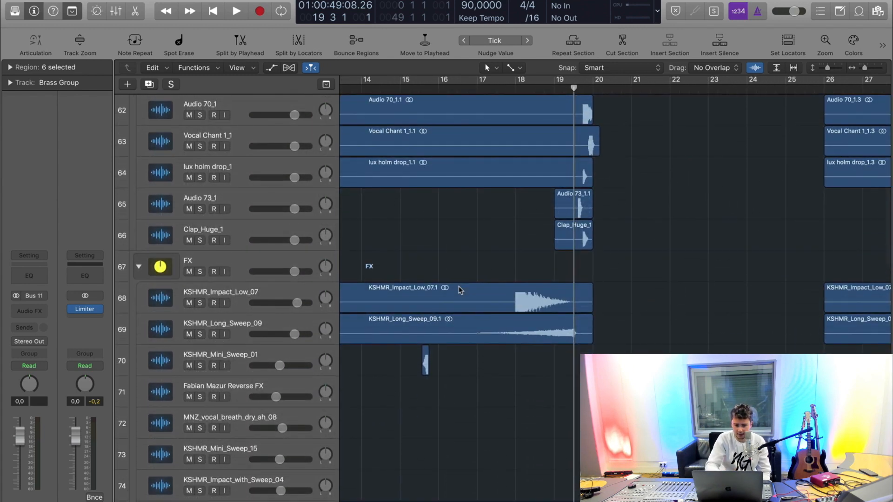
pyautogui.click(515, 88)
pyautogui.click(201, 273)
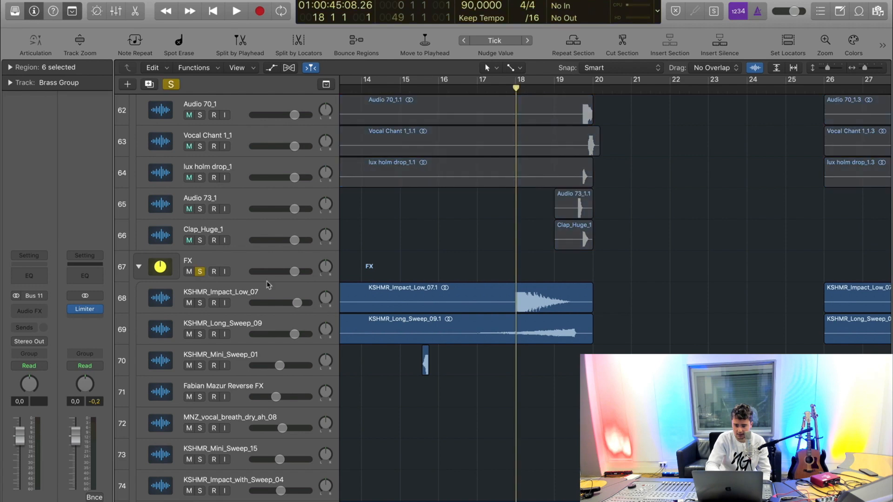
pyautogui.scroll(-3, 378, 324)
pyautogui.scroll(3, 378, 324)
pyautogui.scroll(-3, 379, 324)
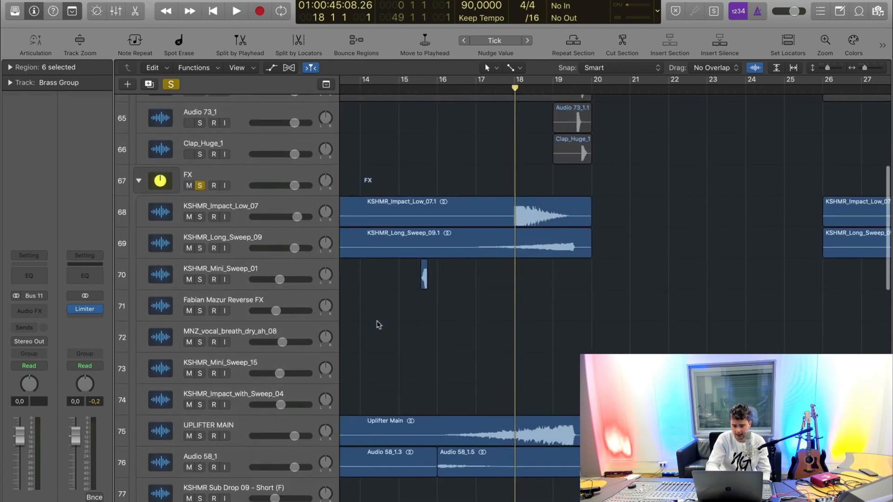
# Step: Listen to the soloed FX stack in bar 18, clear its solo and return the playhead to bar 16
pyautogui.press('space')
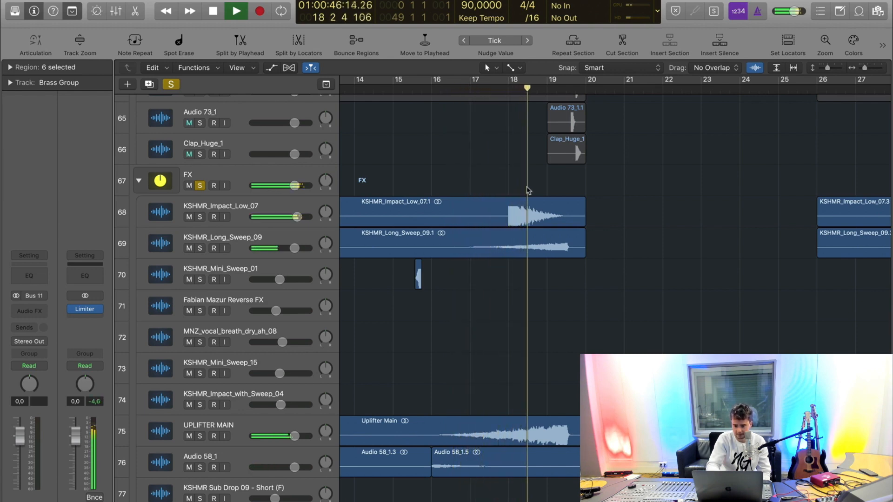
pyautogui.scroll(-10, 466, 210)
pyautogui.press('space')
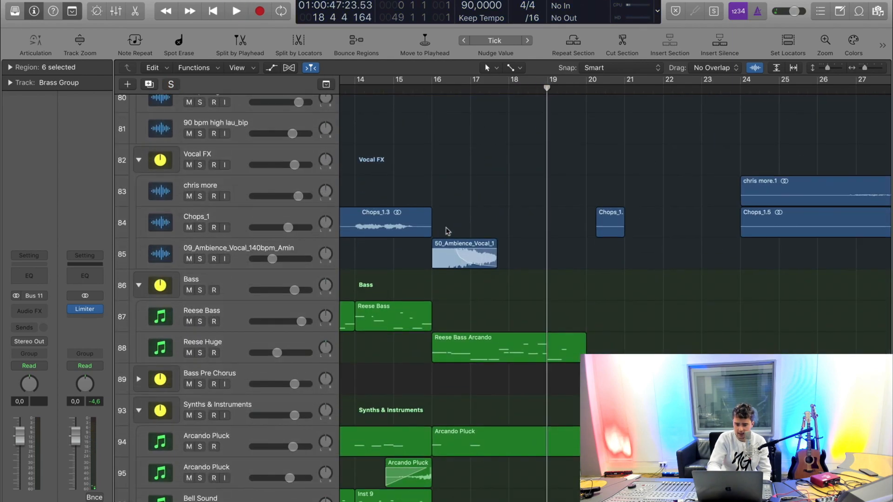
pyautogui.scroll(-3, 448, 231)
pyautogui.click(433, 95)
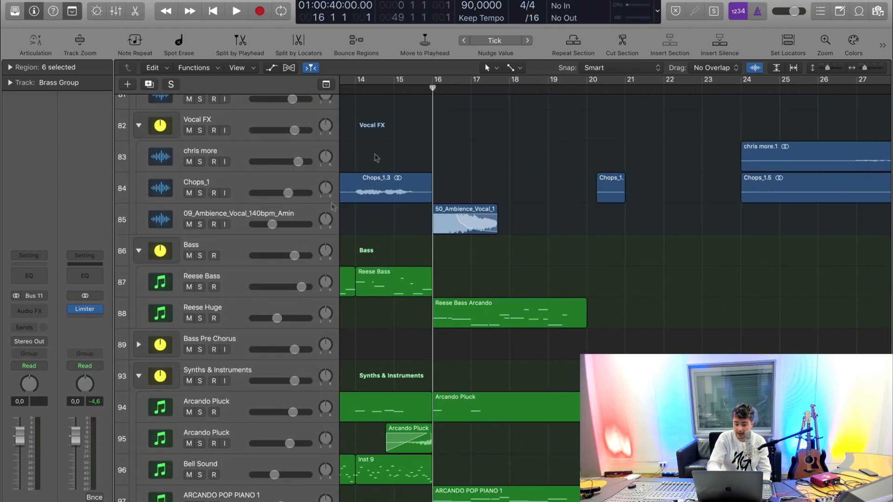
# Step: Inspect the huge rease BASS preset in Serum on the Reese Huge track and close the plug-in
pyautogui.click(244, 311)
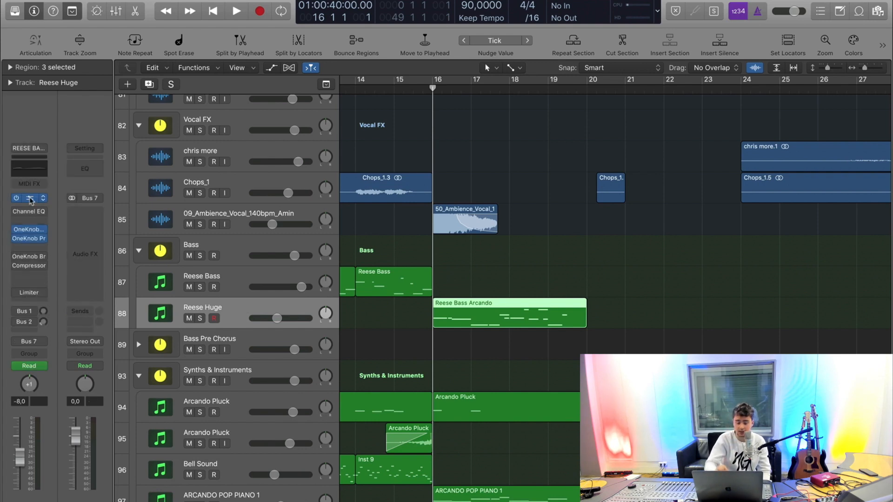
pyautogui.click(30, 198)
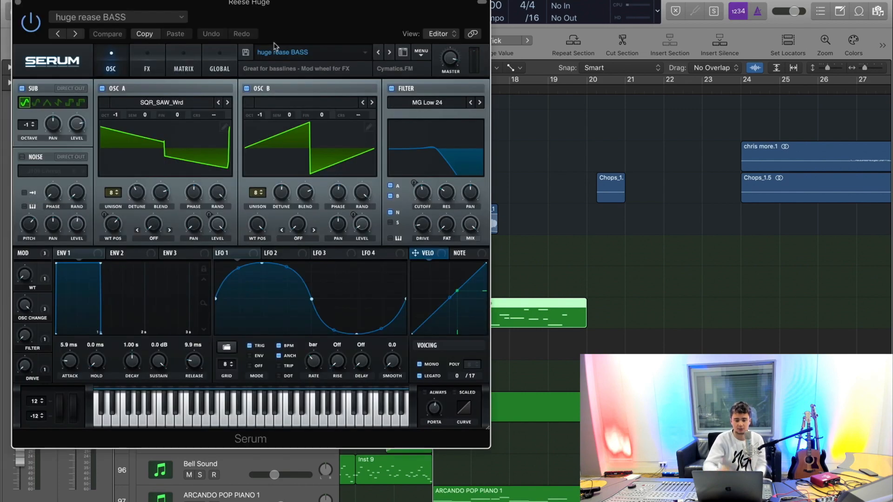
pyautogui.moveTo(304, 33); pyautogui.dragTo(485, 83)
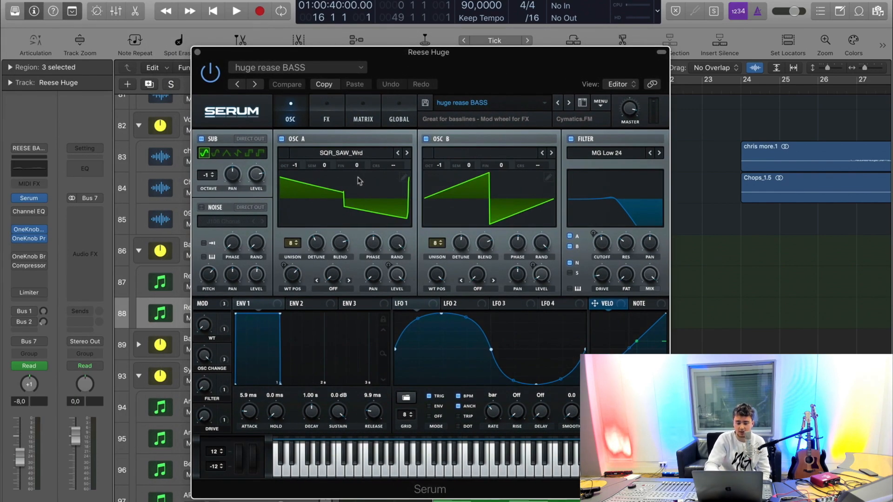
pyautogui.click(198, 53)
# Step: Show the Reese Bass Arcando region's notes, listen to Reese Huge soloed from bar 16, then return the playhead there and clear the solo
pyautogui.click(537, 351)
pyautogui.doubleClick(542, 321)
pyautogui.hotkey('ctrl', 's')
pyautogui.press('space')
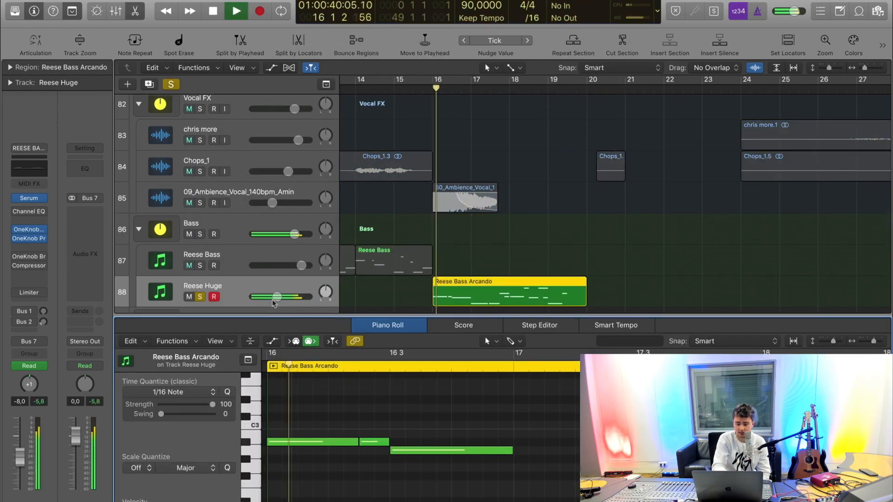
pyautogui.moveTo(535, 311); pyautogui.dragTo(535, 283)
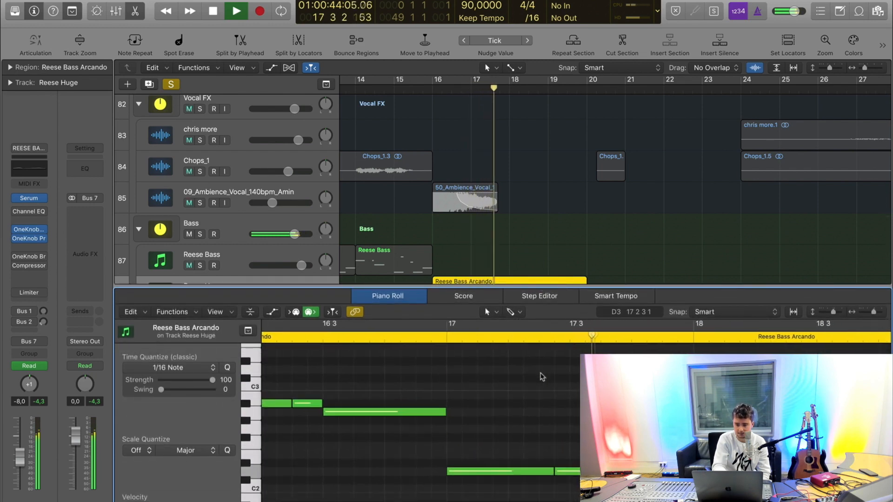
pyautogui.scroll(-3, 592, 243)
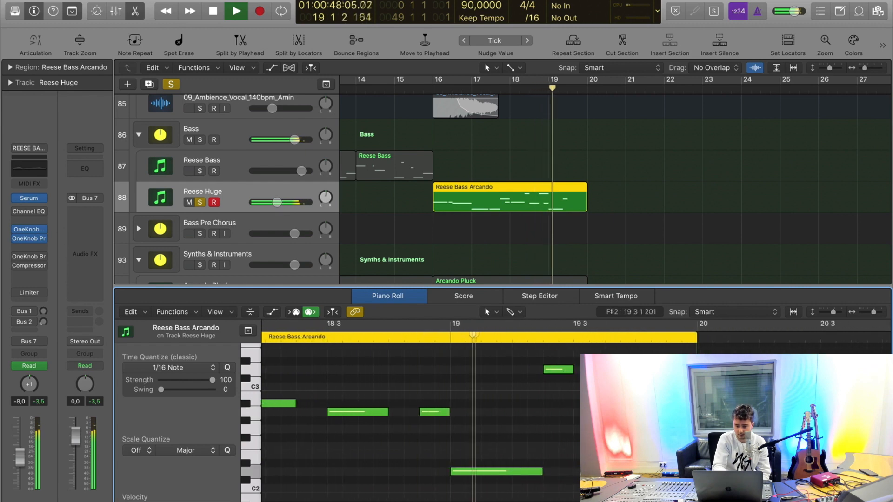
pyautogui.press('space')
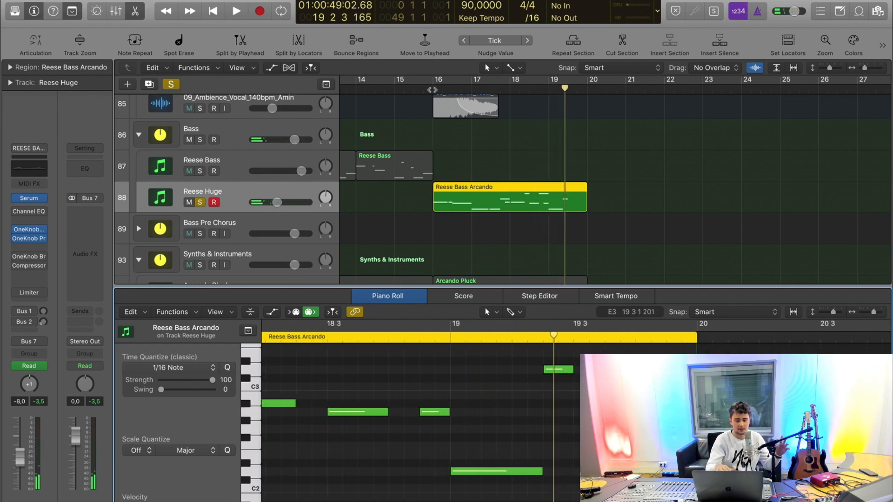
pyautogui.hotkey('shift', 'Return')
pyautogui.click(172, 85)
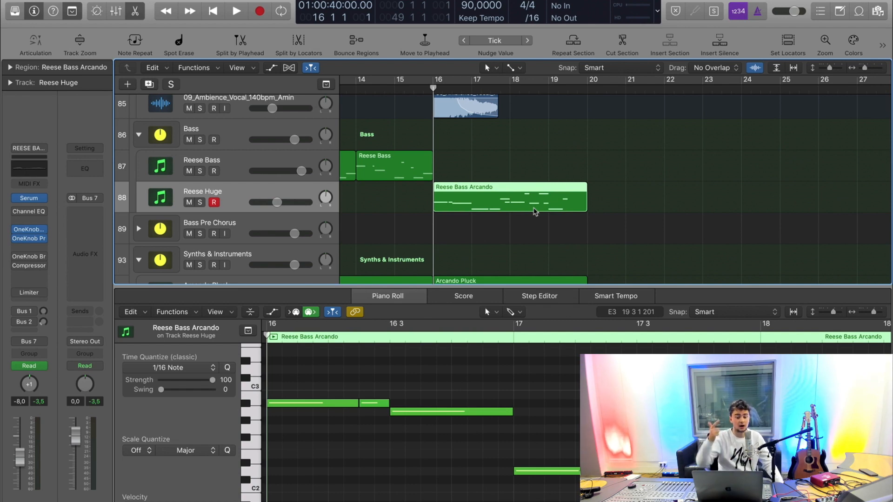
# Step: Close the note editor and listen to the Loop cover_bip track soloed from bar 16
pyautogui.scroll(-1, 507, 209)
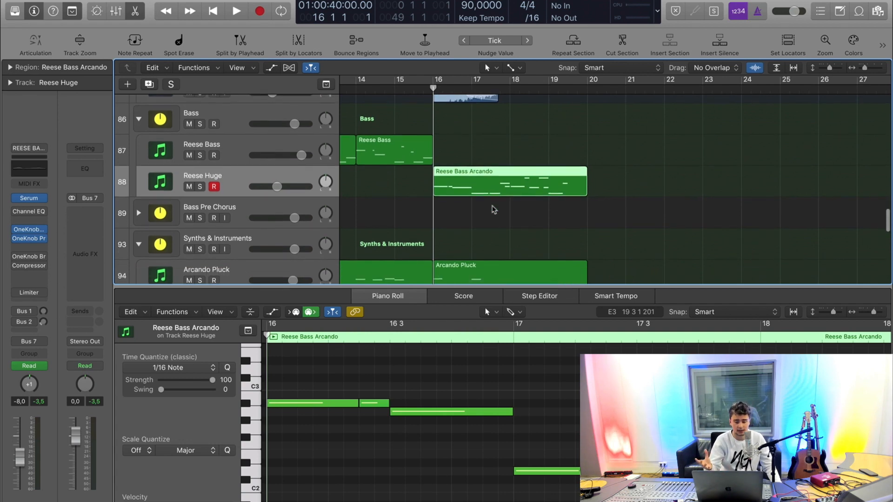
pyautogui.scroll(2, 494, 210)
pyautogui.scroll(-5, 494, 210)
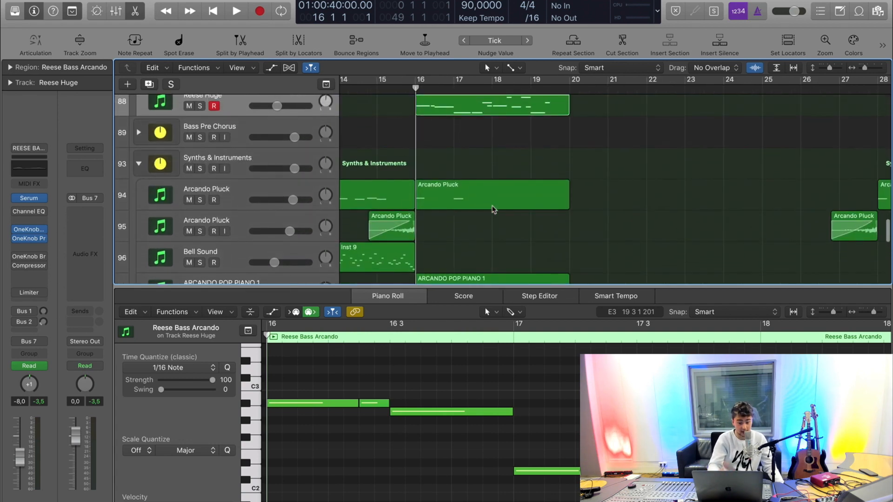
pyautogui.scroll(-5, 494, 209)
pyautogui.press('e')
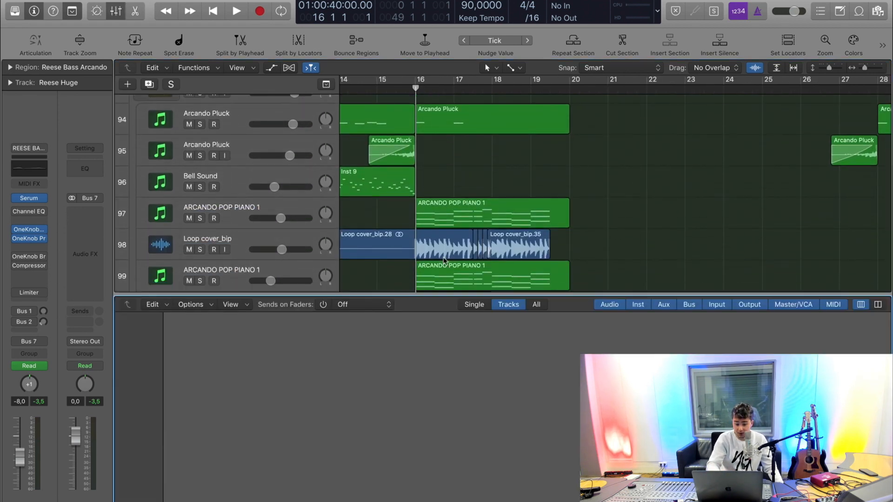
pyautogui.scroll(2, 444, 260)
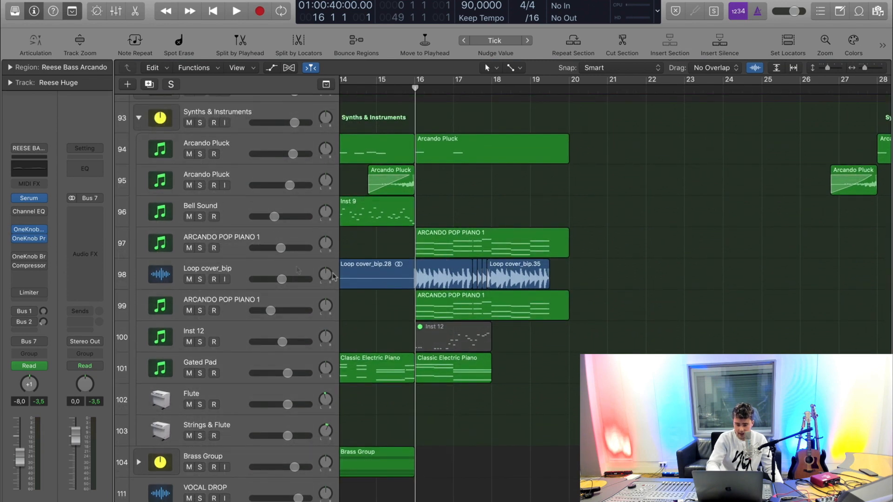
pyautogui.click(199, 279)
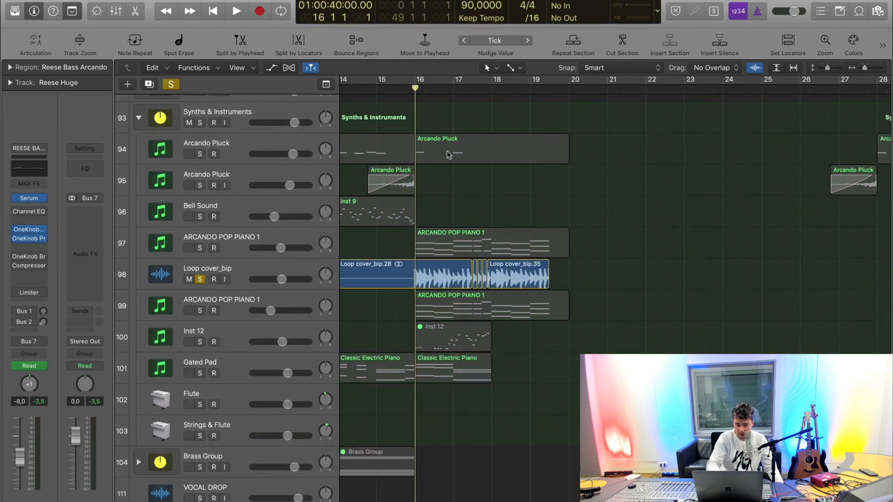
pyautogui.scroll(3, 448, 155)
pyautogui.press('space')
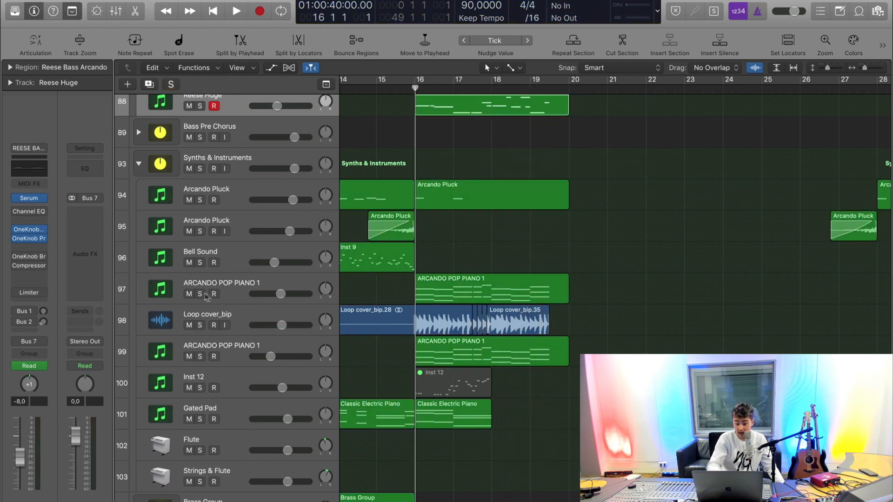
# Step: Listen to both ARCANDO POP PIANO 1 tracks soloed from bar 16, then return the playhead there and clear the solos
pyautogui.click(200, 294)
pyautogui.click(226, 288)
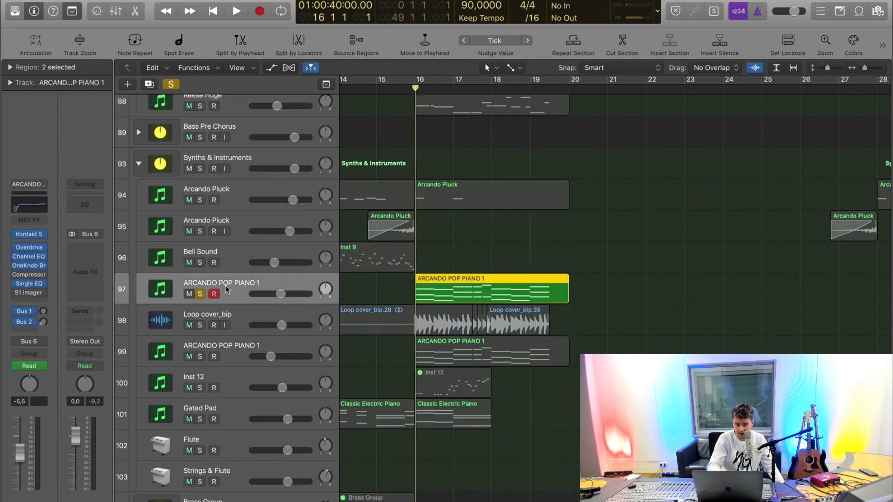
pyautogui.press('space')
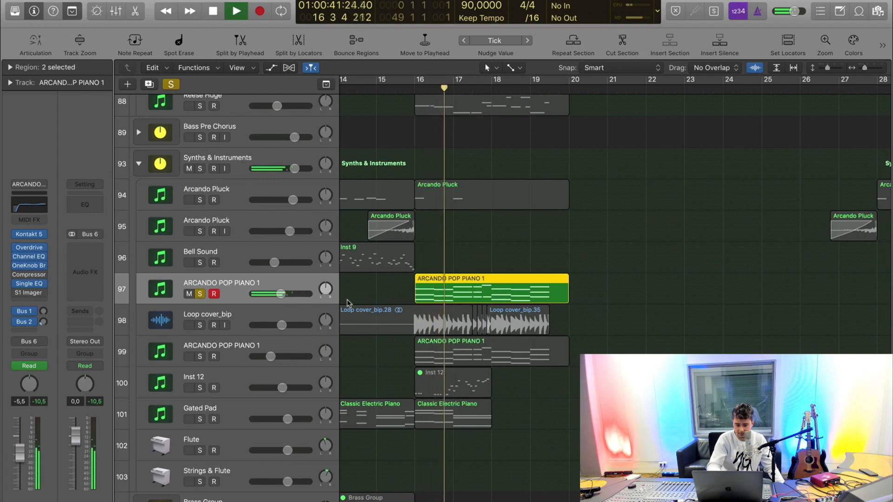
pyautogui.click(200, 356)
pyautogui.press('space')
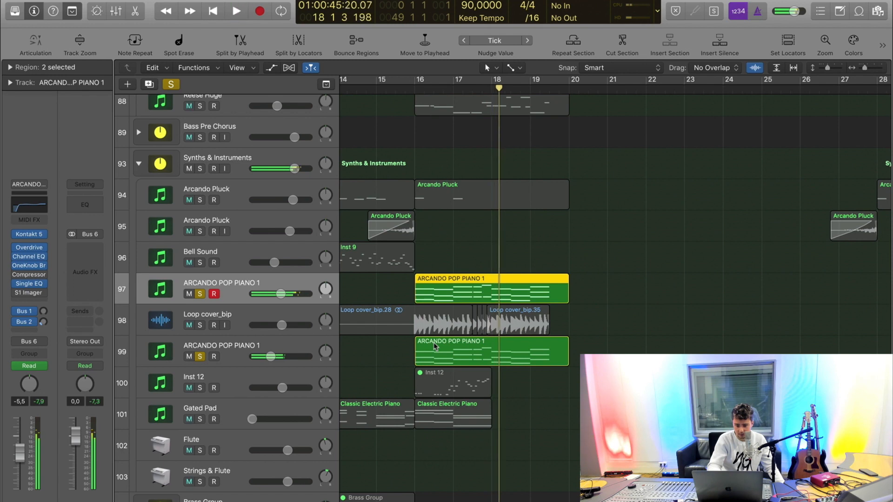
pyautogui.click(417, 87)
pyautogui.click(171, 84)
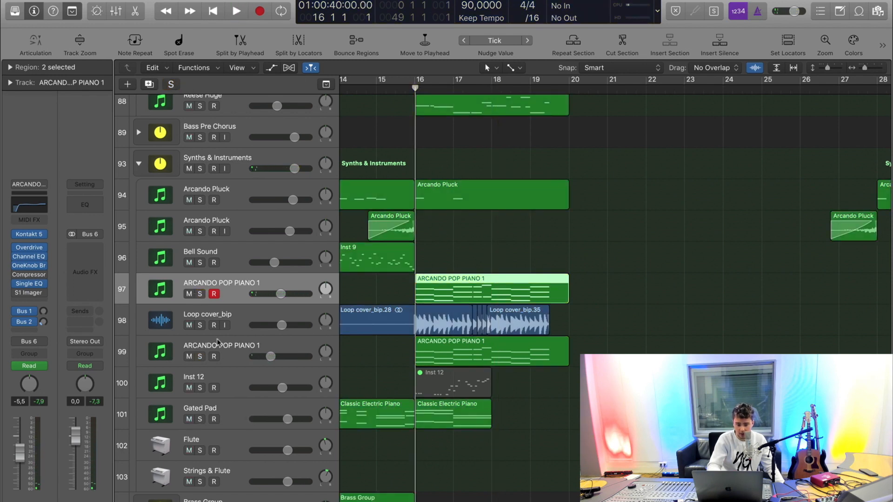
# Step: Inspect the Choir instrument in Kontakt on the second ARCANDO POP PIANO 1 track and close the plug-in
pyautogui.click(203, 349)
pyautogui.click(30, 234)
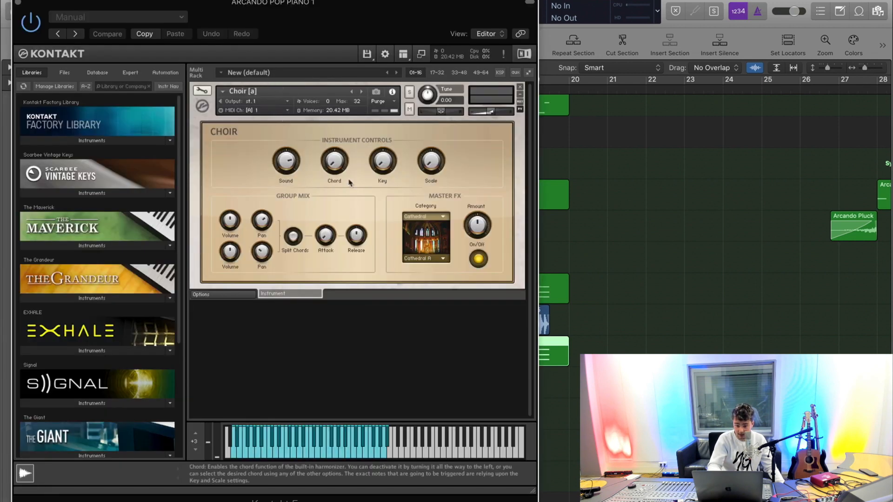
pyautogui.click(19, 5)
pyautogui.scroll(5, 545, 334)
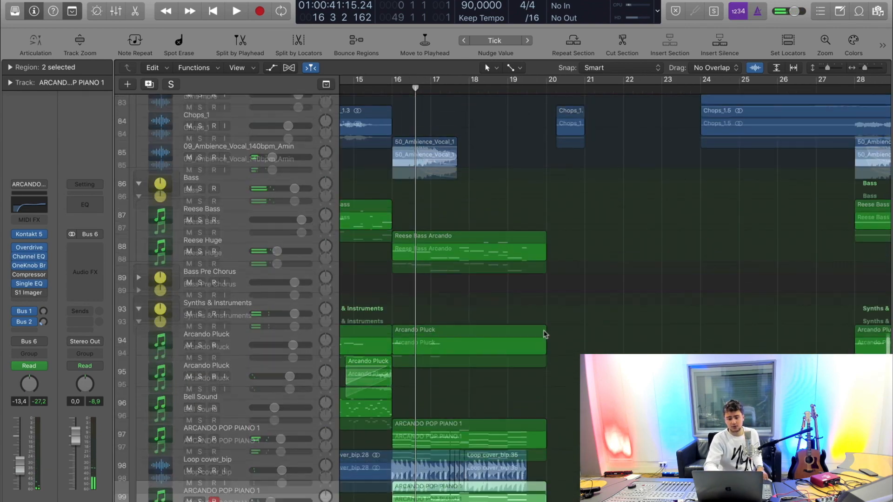
pyautogui.hscroll(5, 545, 334)
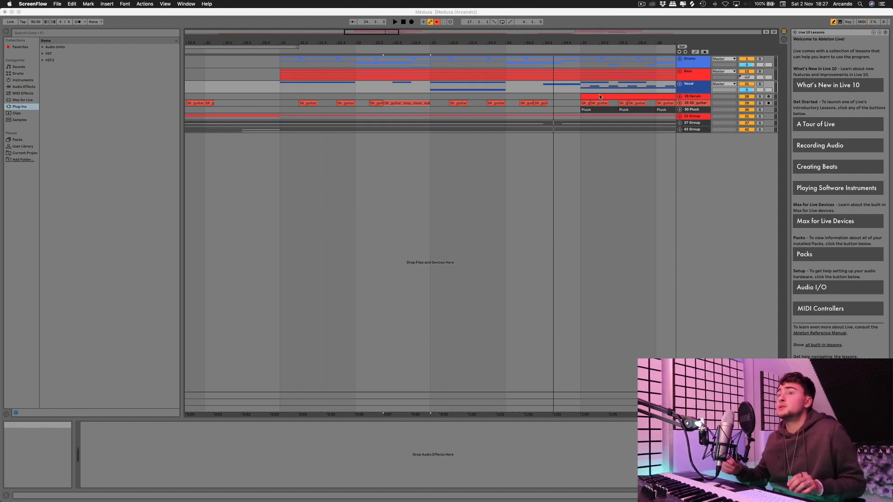
# Step: Switch to the Medusa project in Ableton Live and listen to the arrangement from bar 20 to bar 25
pyautogui.click(205, 44)
pyautogui.click(205, 44)
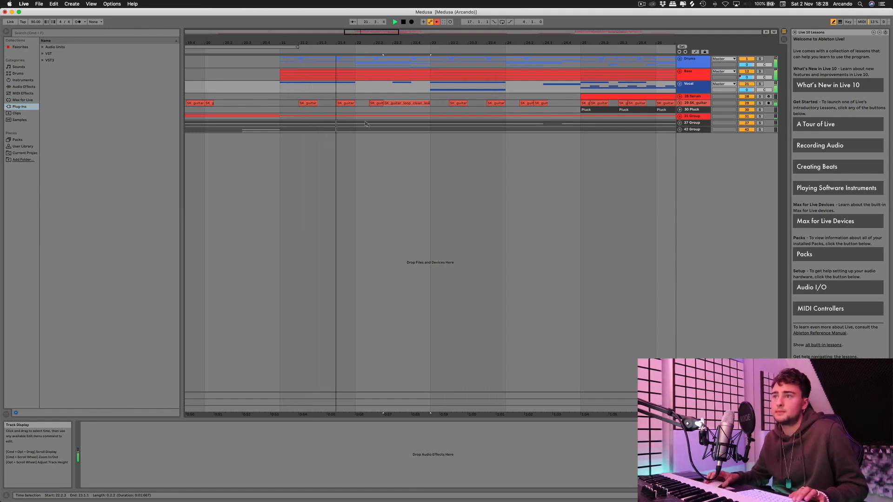
pyautogui.hscroll(1, 373, 138)
pyautogui.hscroll(1, 427, 144)
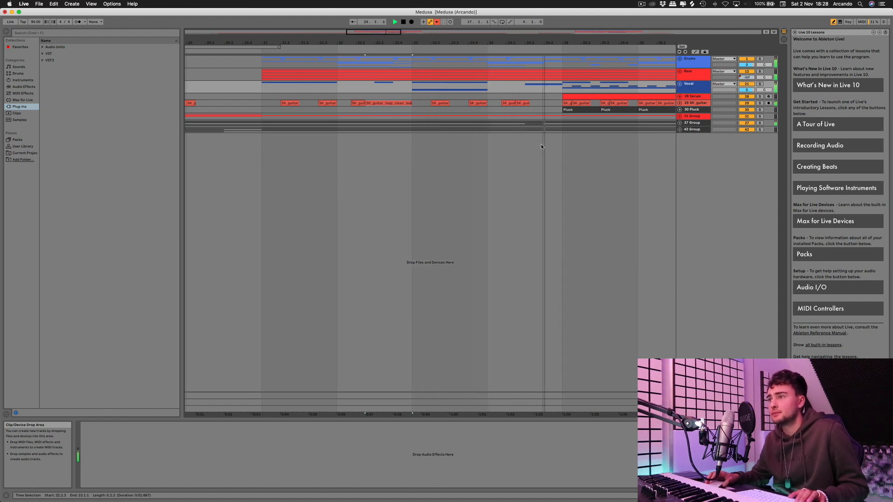
pyautogui.press('space')
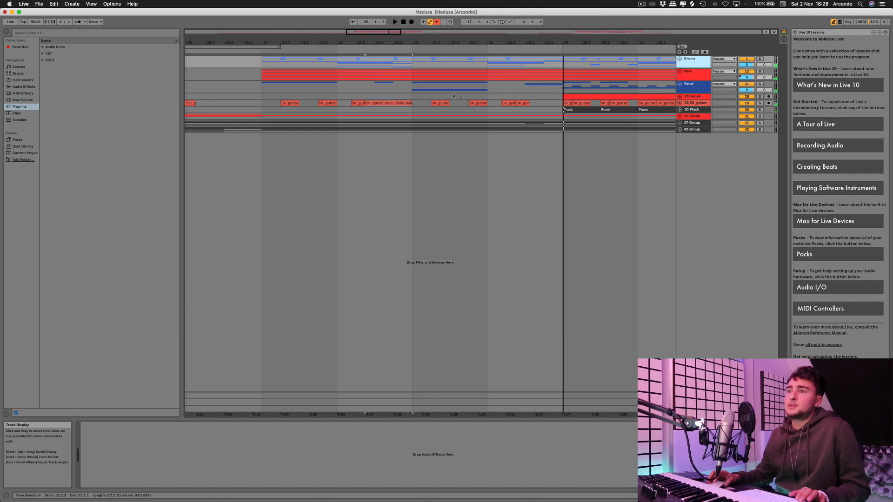
# Step: Unfold and solo the Drums group and listen to it from bar 21
pyautogui.click(679, 59)
pyautogui.click(760, 59)
pyautogui.hscroll(2, 370, 86)
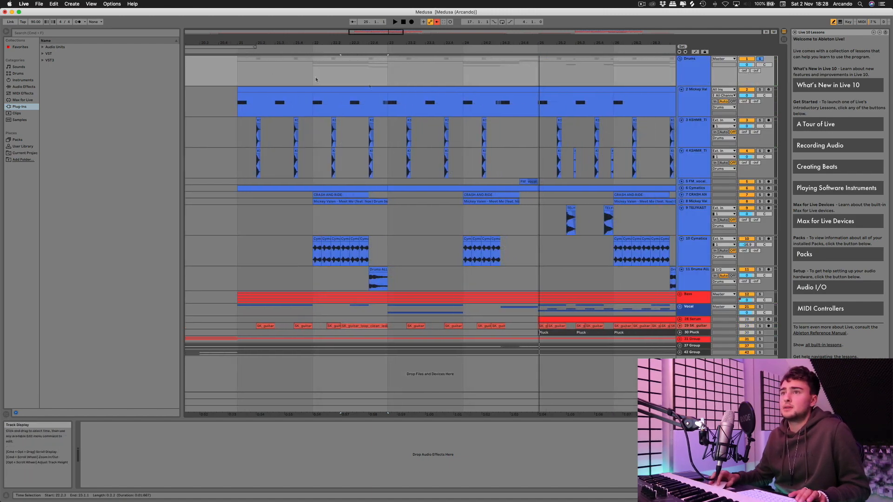
pyautogui.click(238, 52)
pyautogui.hscroll(2, 293, 79)
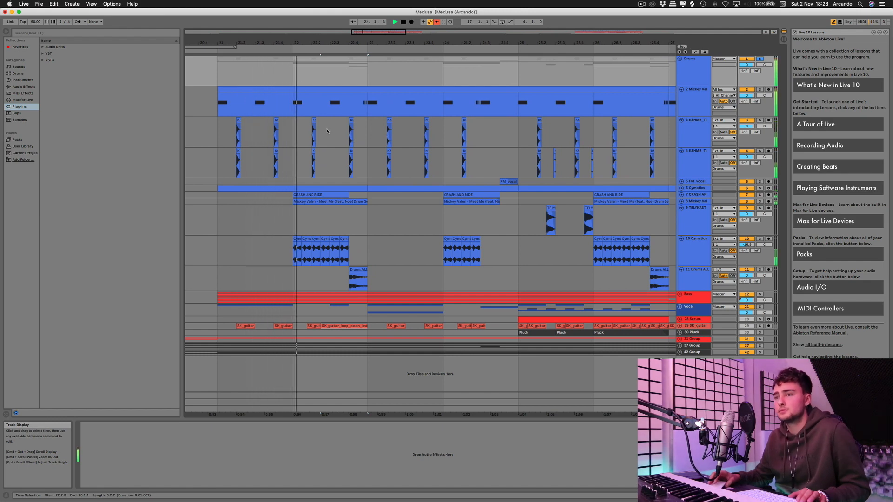
pyautogui.hscroll(1, 330, 138)
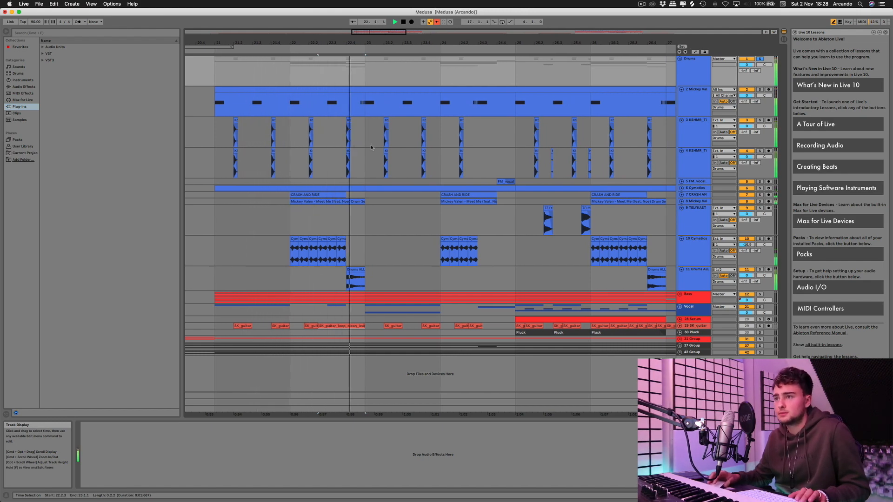
# Step: Examine the device chain of the Mickey Valen drum track, solo the track and clear its solo
pyautogui.click(705, 103)
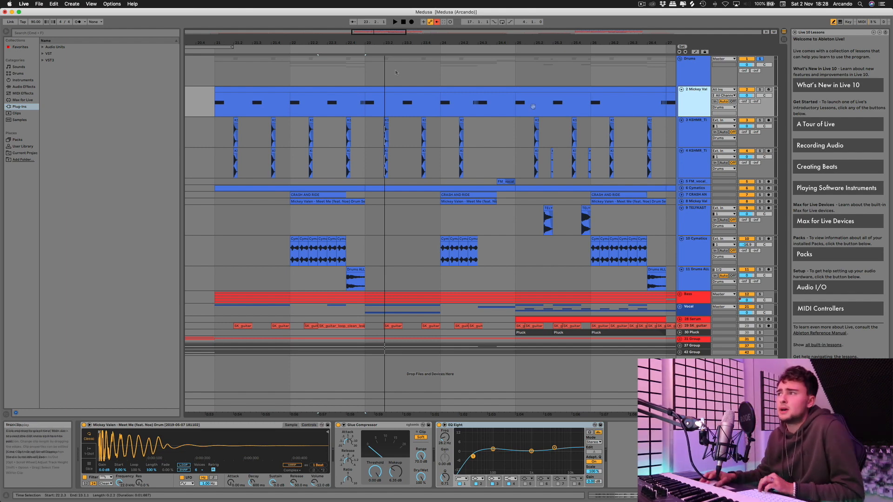
pyautogui.click(760, 89)
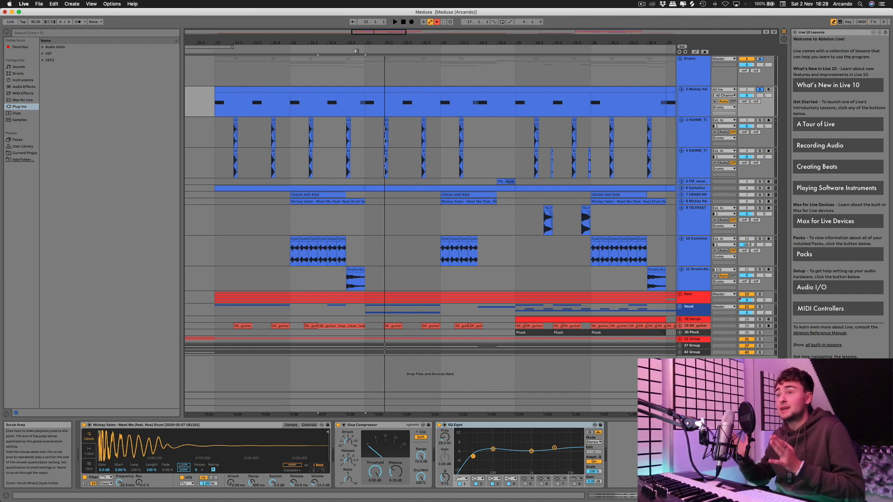
pyautogui.click(759, 90)
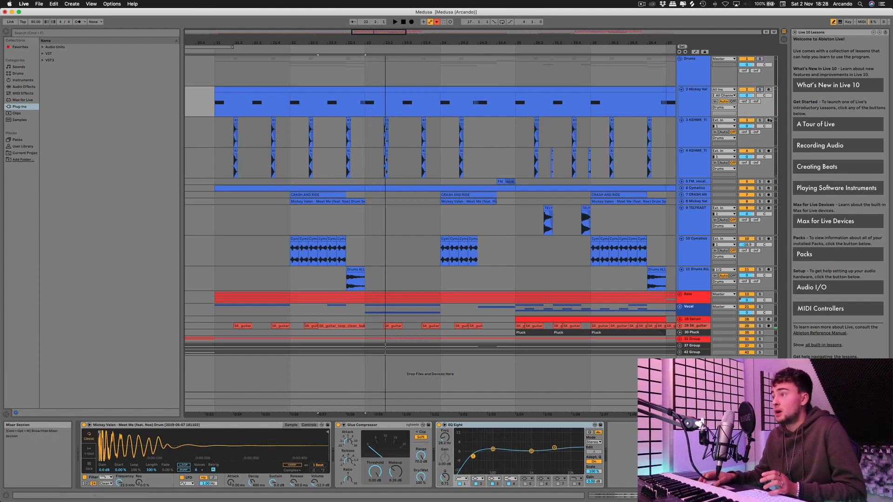
# Step: Listen to the two KSHMR drum tracks soloed together from bar 21, then clear their solos
pyautogui.click(760, 121)
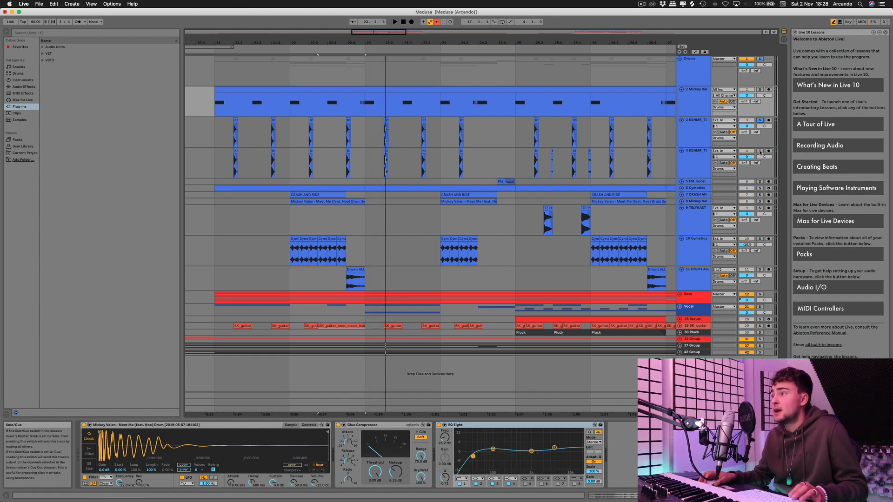
pyautogui.click(221, 51)
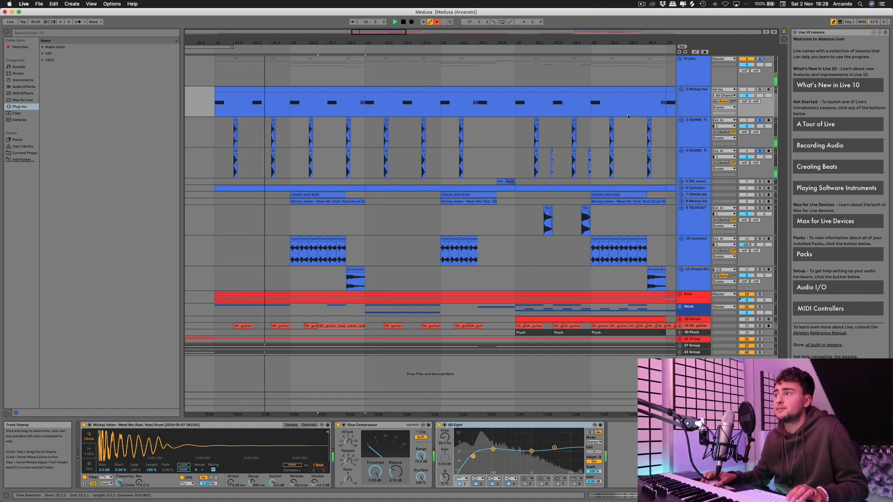
pyautogui.click(760, 120)
pyautogui.click(760, 151)
# Step: Check the two KSHMR tracks, then solo drum tracks 5 to 11 together and listen to them
pyautogui.click(696, 134)
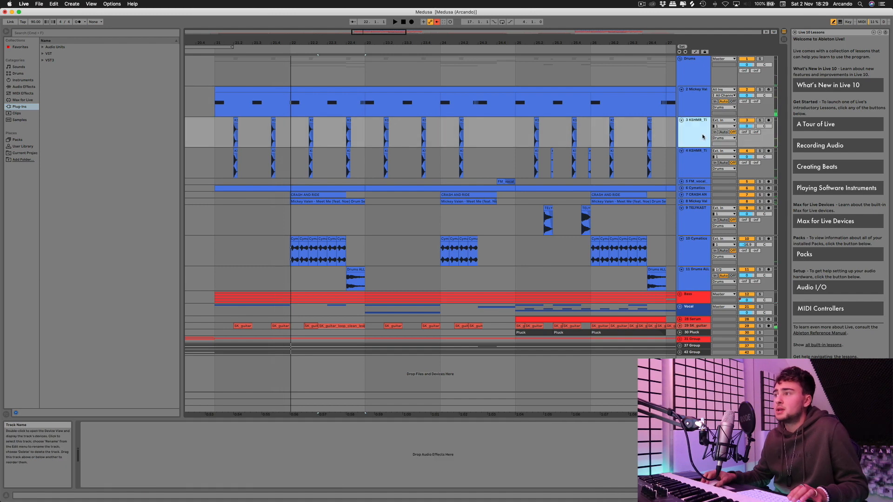
pyautogui.click(706, 161)
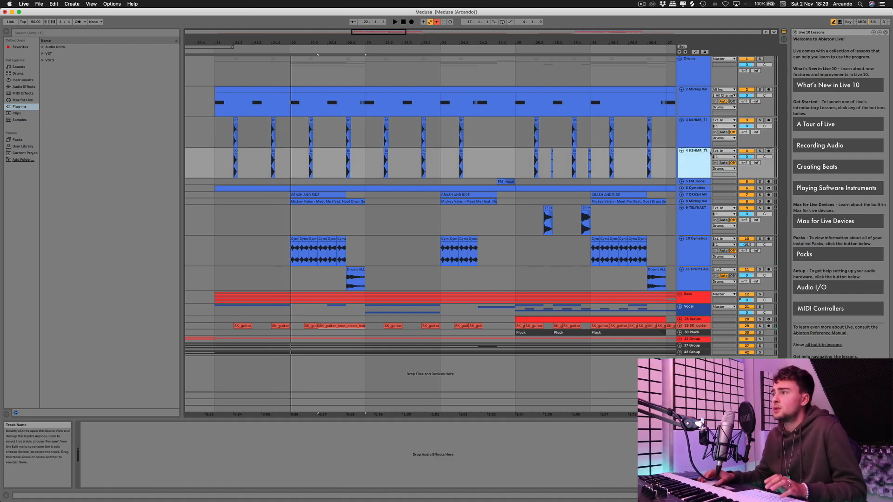
pyautogui.click(720, 183)
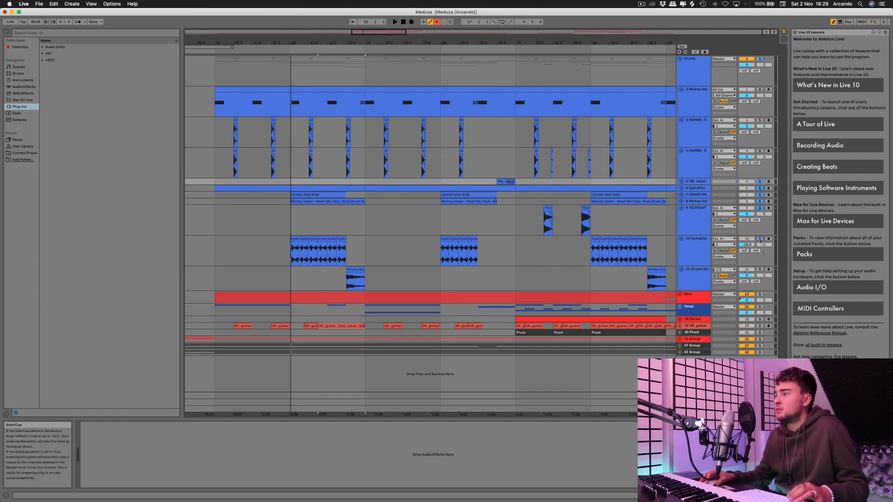
pyautogui.click(760, 270)
pyautogui.press('space')
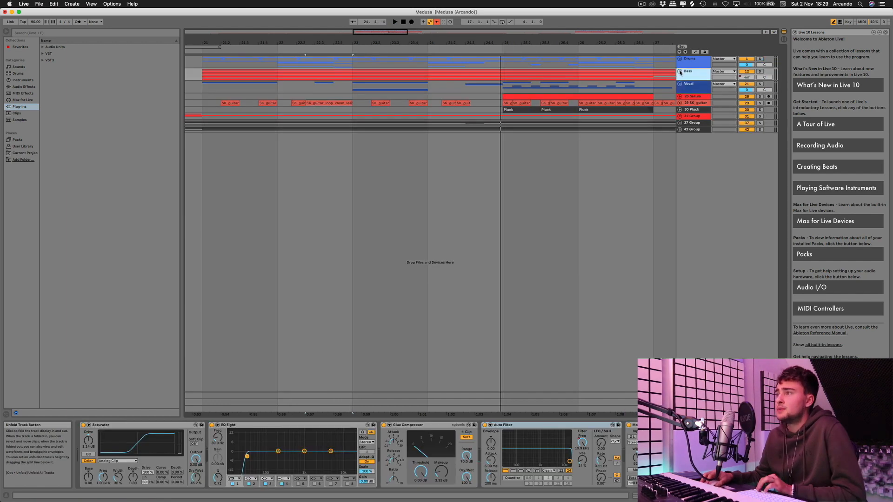
# Step: Unfold and solo the Bass group and listen to its layers from the start of the bass clips
pyautogui.click(679, 72)
pyautogui.click(760, 72)
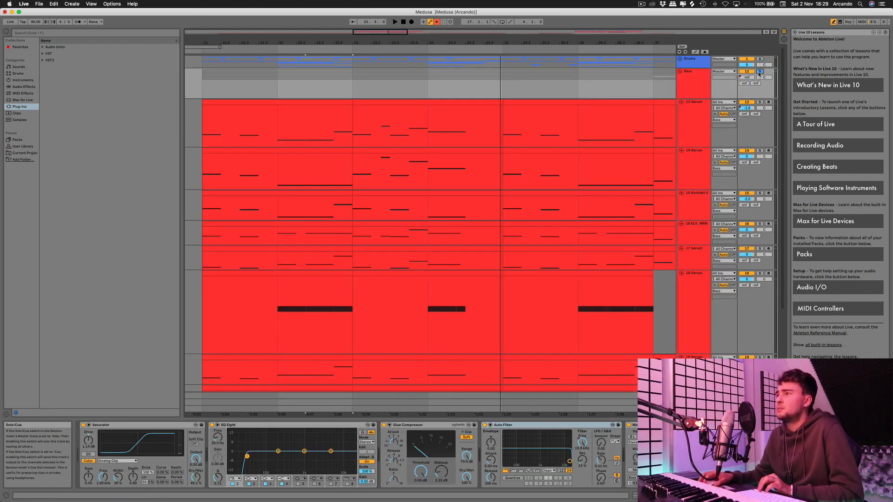
pyautogui.hscroll(-4, 593, 117)
pyautogui.press('space')
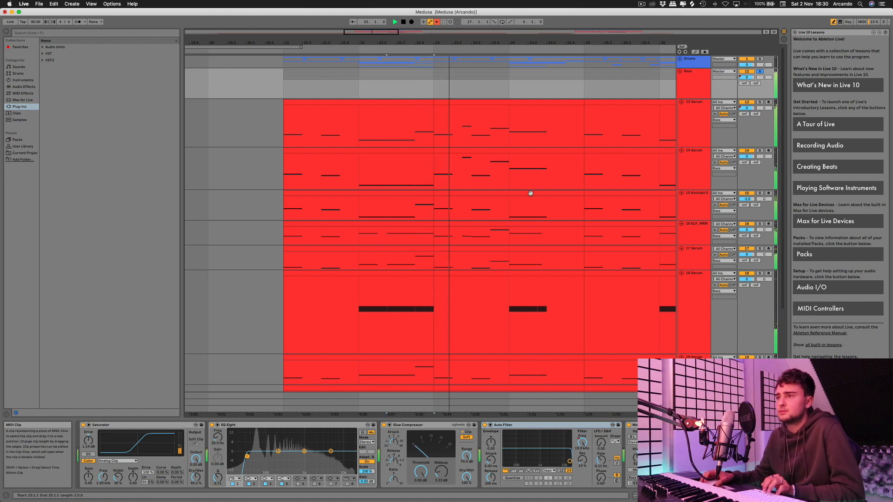
pyautogui.press('space')
# Step: Solo Serum track 13 in the Bass group and listen to it with its Serum synth window open
pyautogui.click(697, 115)
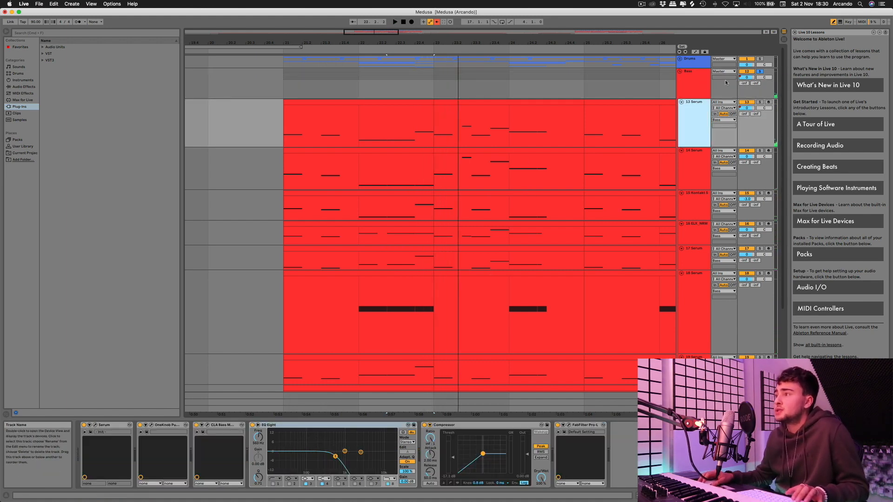
pyautogui.click(760, 102)
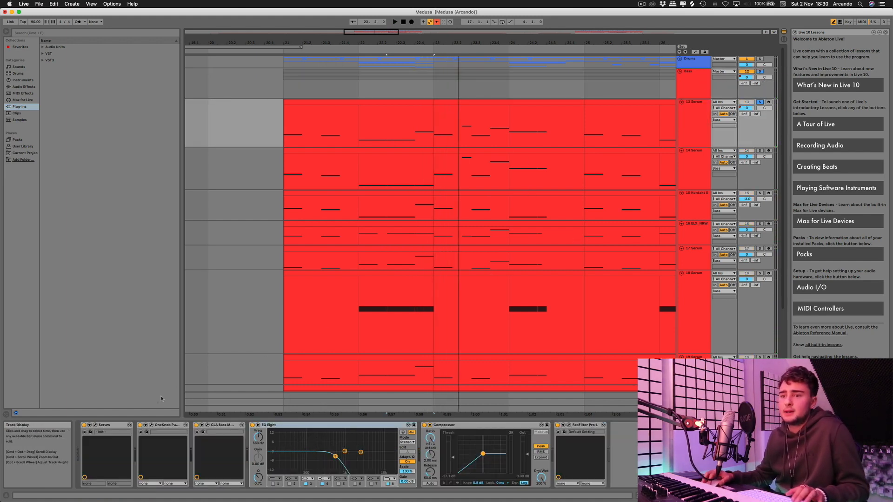
pyautogui.click(95, 425)
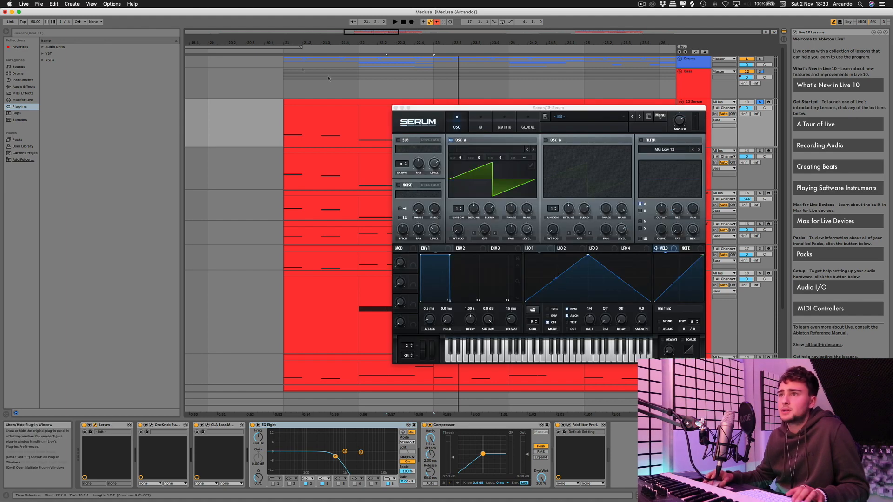
pyautogui.press('space')
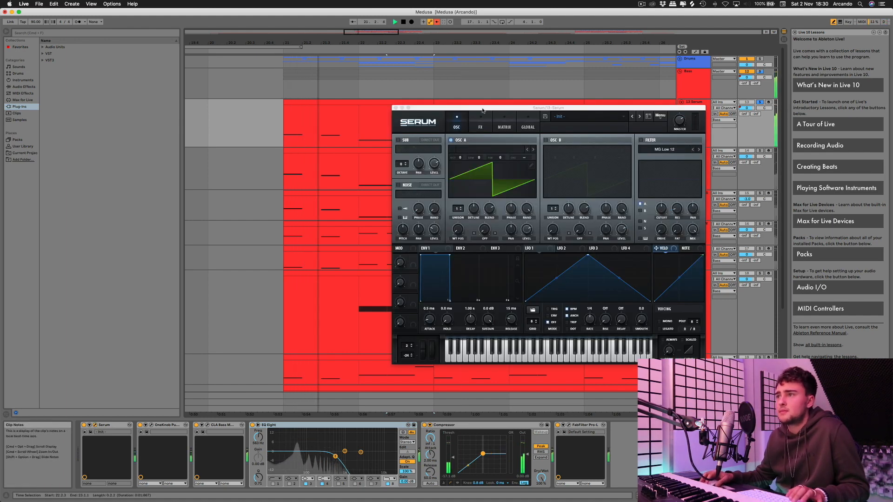
pyautogui.moveTo(482, 111); pyautogui.dragTo(497, 109)
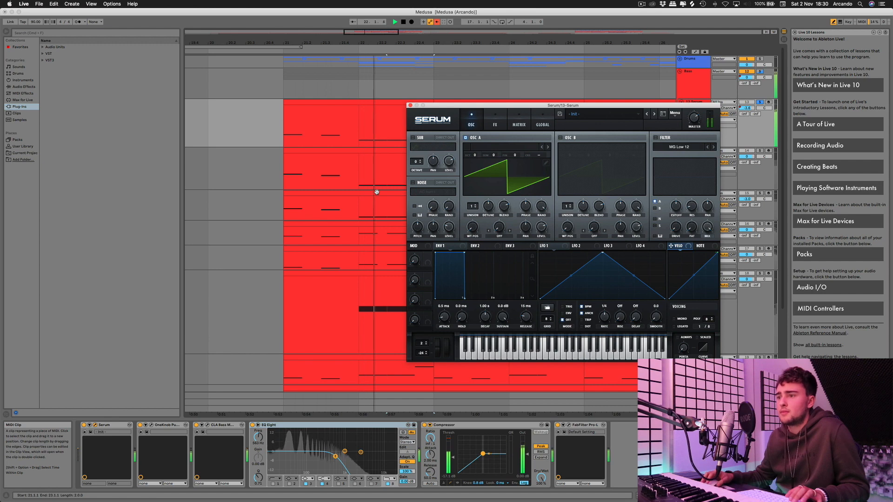
pyautogui.press('space')
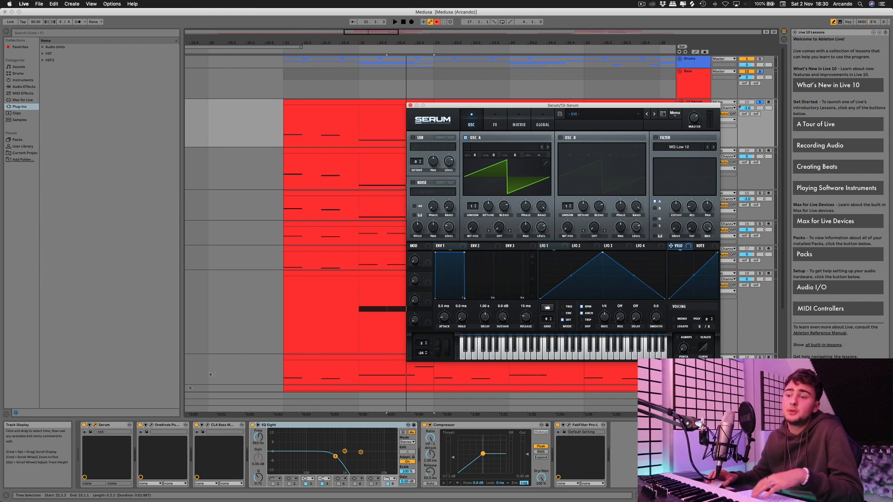
# Step: Examine the OneKnob Pumper, CLA Bass and FabFilter Pro-L effects on Serum track 13, then close its plug-in windows
pyautogui.click(146, 432)
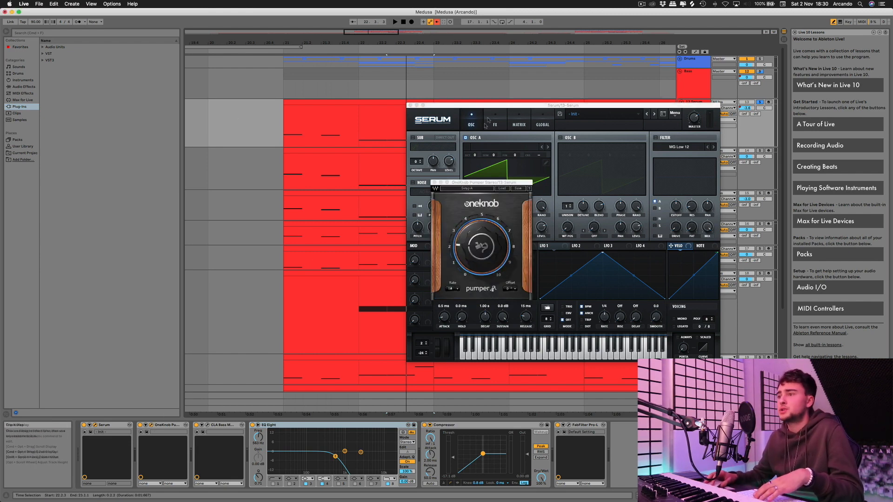
pyautogui.moveTo(497, 181); pyautogui.dragTo(370, 160)
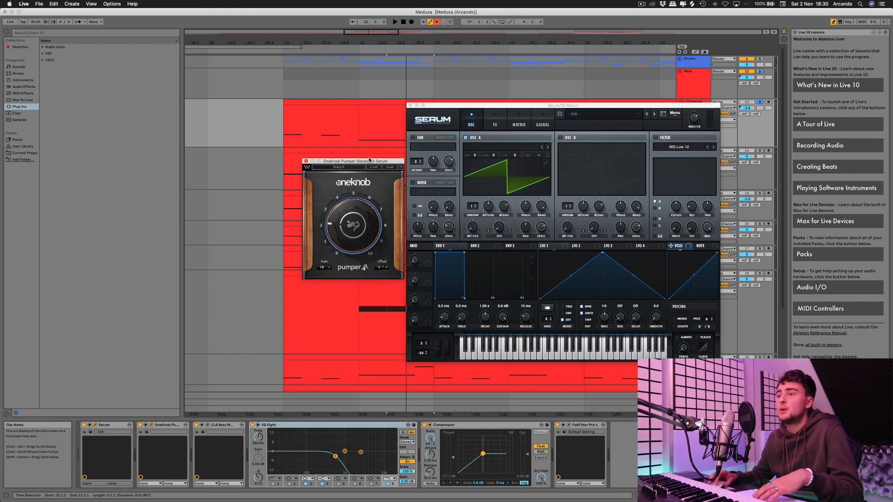
pyautogui.click(306, 162)
pyautogui.moveTo(509, 211); pyautogui.dragTo(310, 193)
pyautogui.click(221, 189)
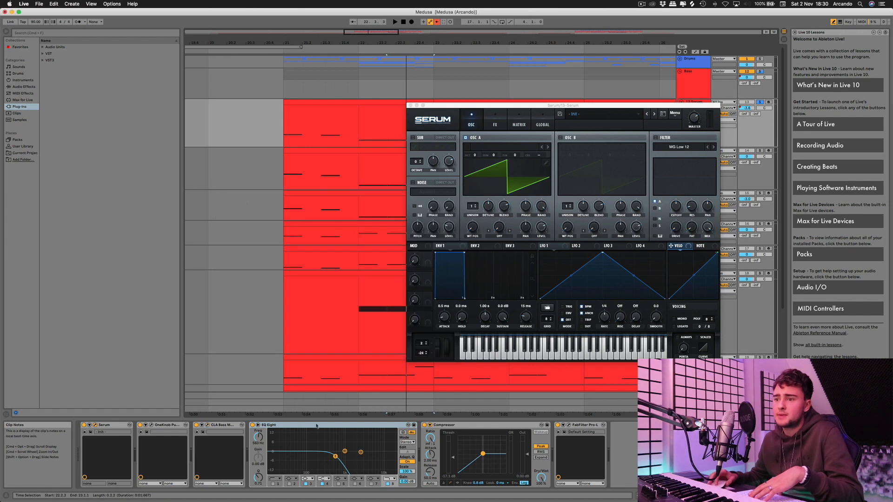
pyautogui.click(569, 425)
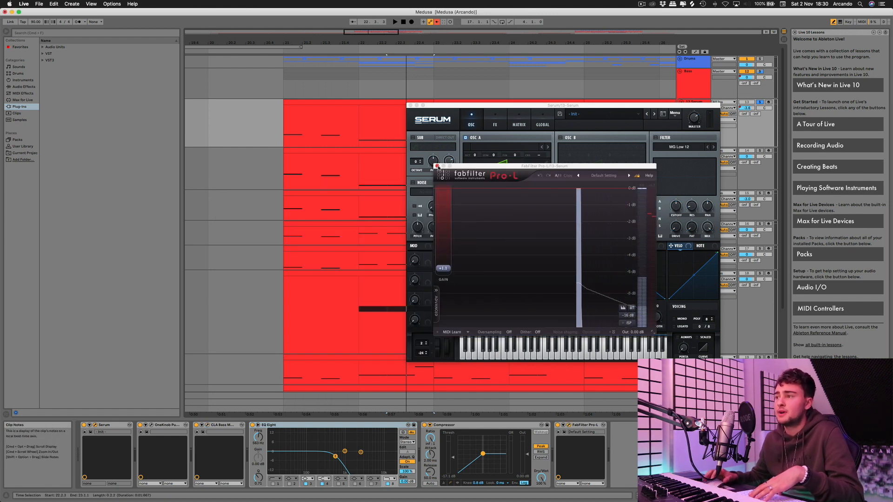
pyautogui.click(437, 166)
pyautogui.click(410, 105)
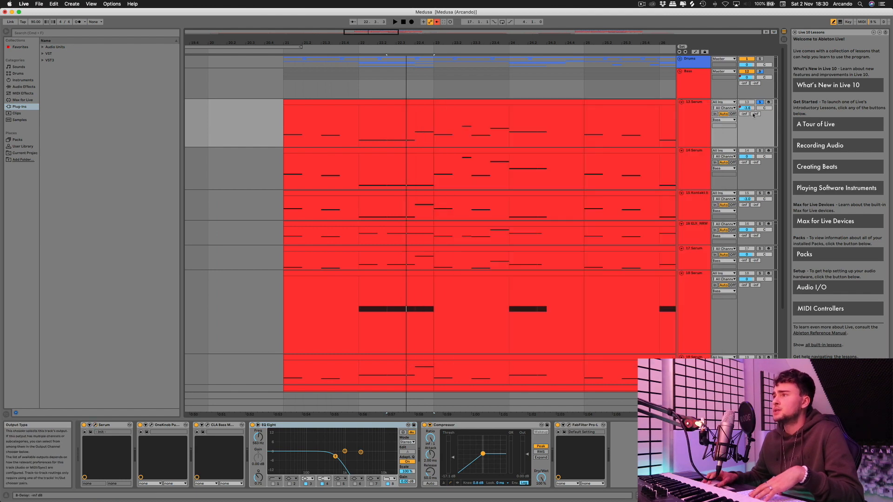
# Step: Solo Serum track 14 in the Bass group and listen to it alone
pyautogui.click(757, 151)
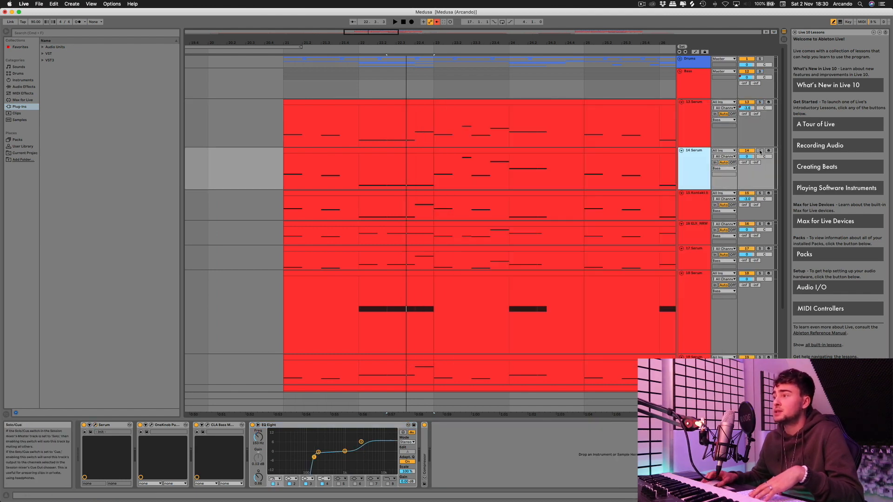
pyautogui.click(759, 151)
pyautogui.press('space')
pyautogui.click(702, 166)
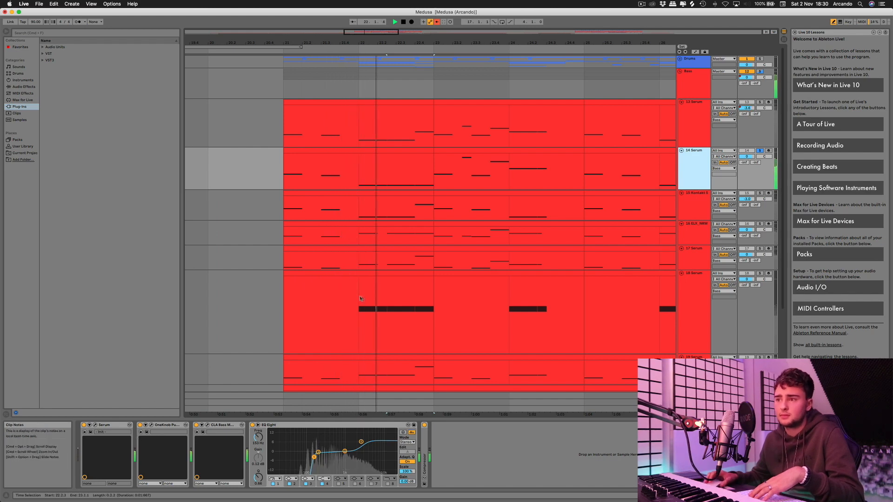
pyautogui.press('space')
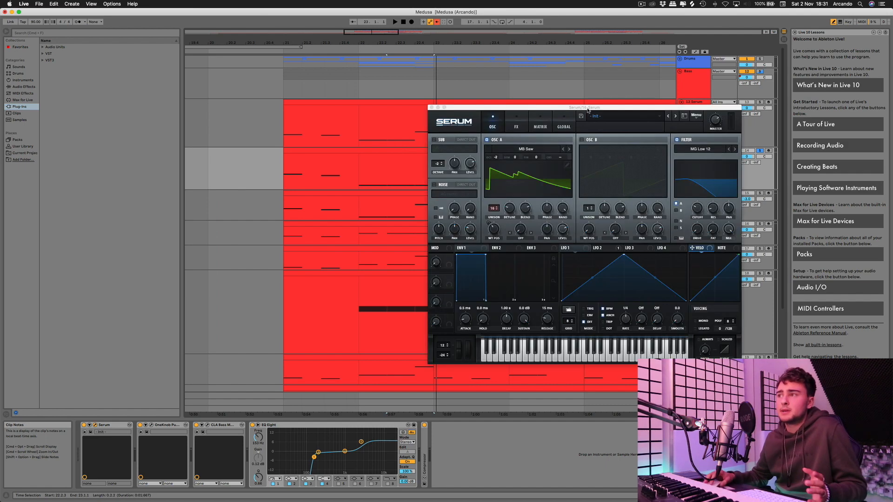
# Step: Examine the Serum patch and the OneKnob Pumper settings on track 14, then close both plug-in windows
pyautogui.moveTo(589, 106); pyautogui.dragTo(545, 92)
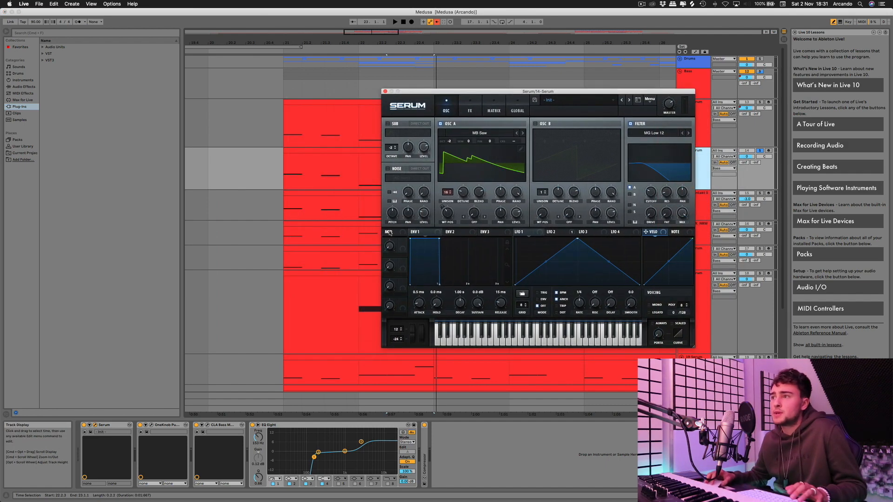
pyautogui.click(384, 92)
pyautogui.click(151, 425)
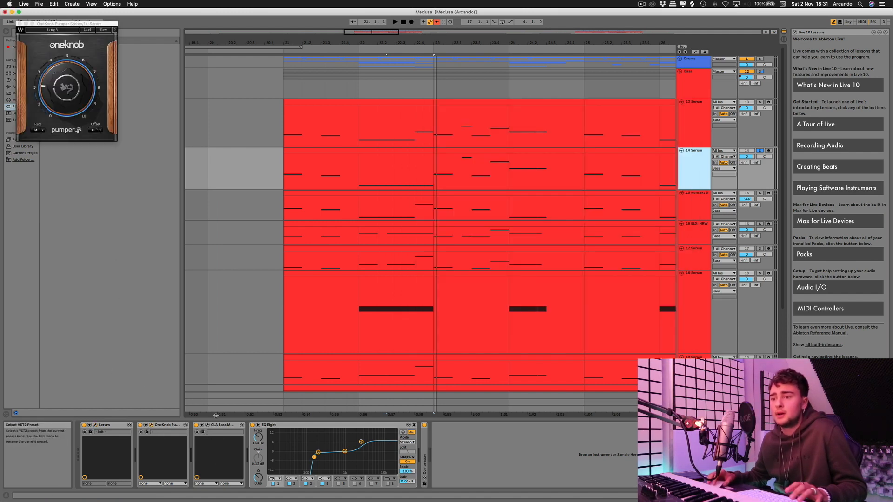
pyautogui.click(19, 24)
# Step: Solo the Kontakt 5 bass track and listen to it from just before bar 21
pyautogui.click(692, 205)
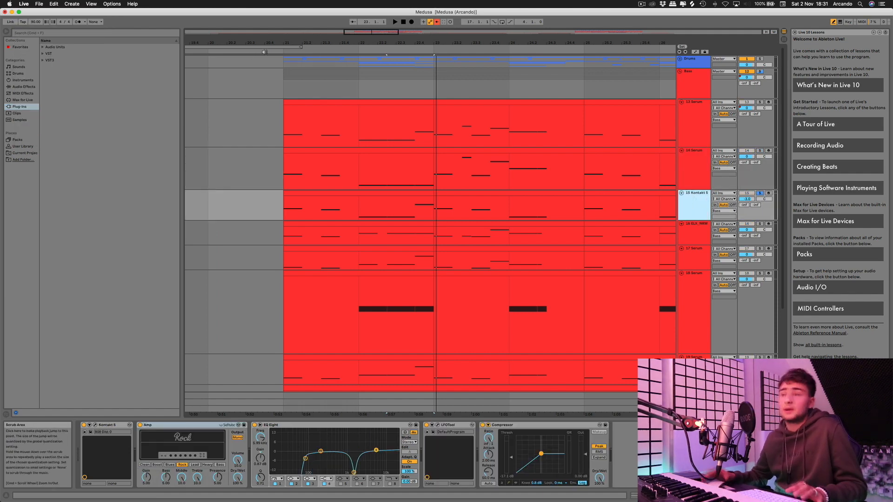
pyautogui.click(271, 52)
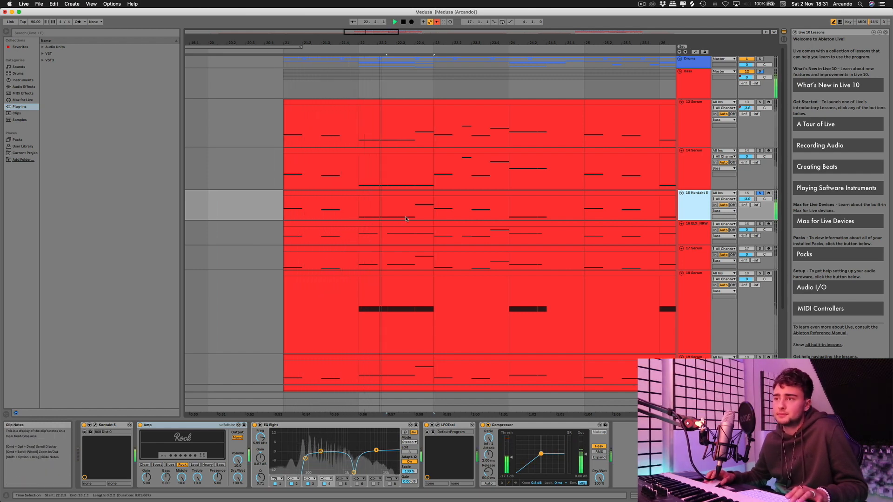
pyautogui.press('space')
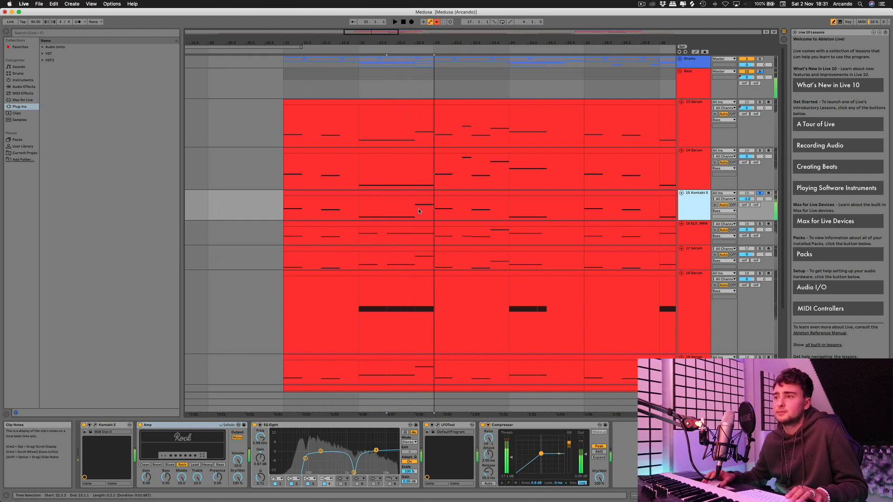
# Step: Examine the 808 Gods instrument in the Kontakt 5 track's plug-in window, then close the window
pyautogui.click(102, 428)
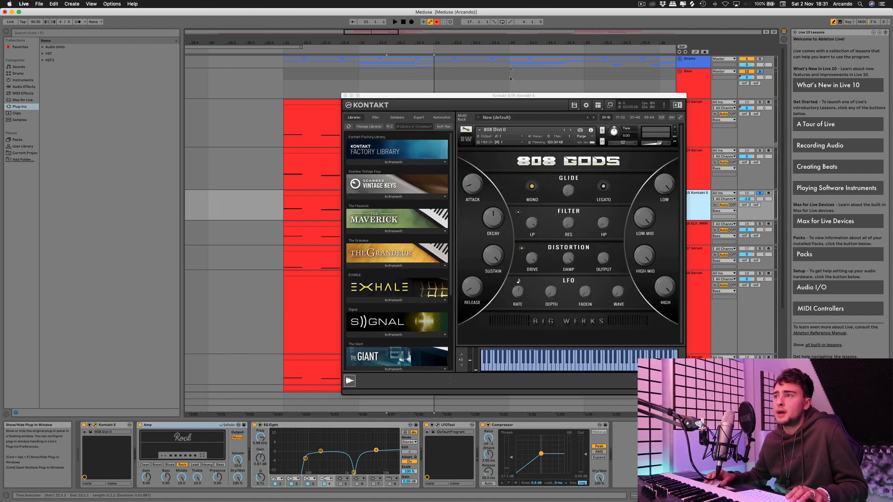
pyautogui.moveTo(465, 95); pyautogui.dragTo(334, 61)
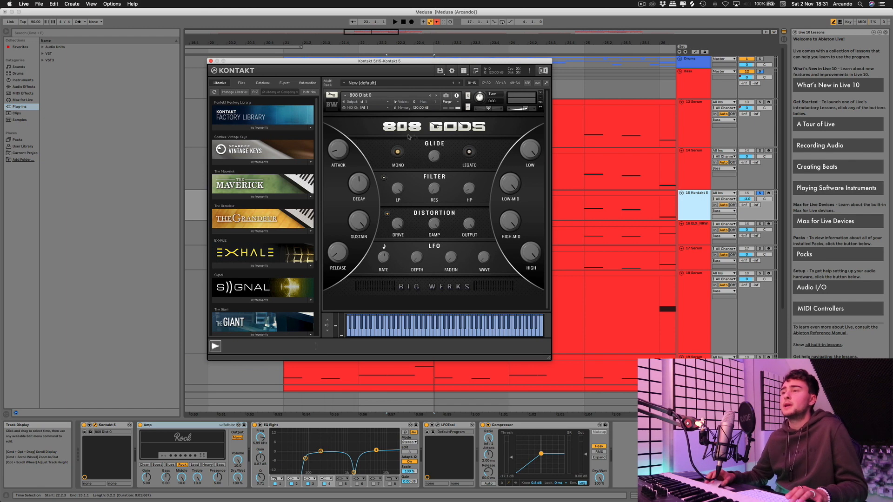
pyautogui.moveTo(422, 63); pyautogui.dragTo(609, 80)
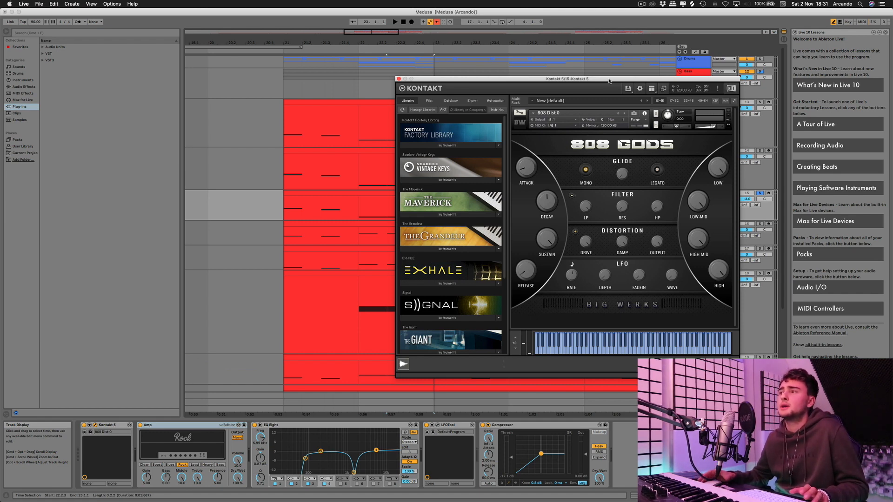
pyautogui.moveTo(448, 80)
pyautogui.mouseDown()
pyautogui.moveTo(473, 75)
pyautogui.moveTo(456, 76)
pyautogui.mouseUp()
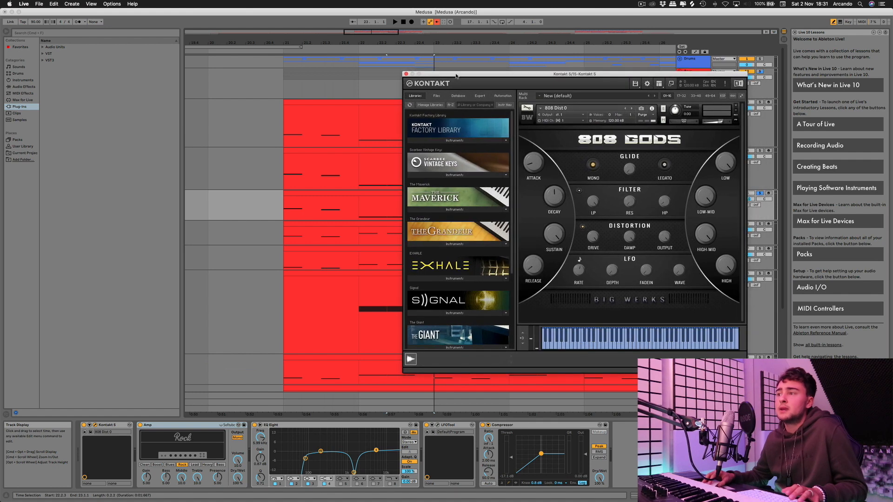
pyautogui.click(405, 74)
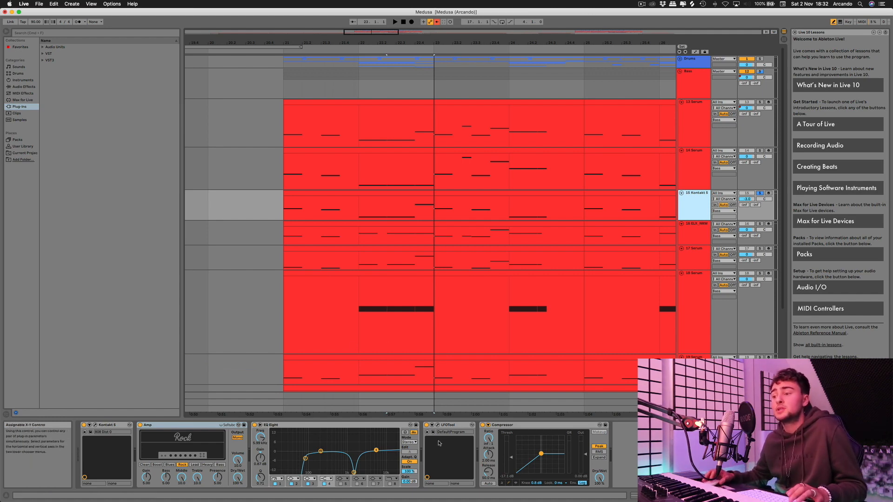
# Step: Solo track 16 ELX_NRW in the Bass group and listen to its smashed brass sample alone
pyautogui.press('Down')
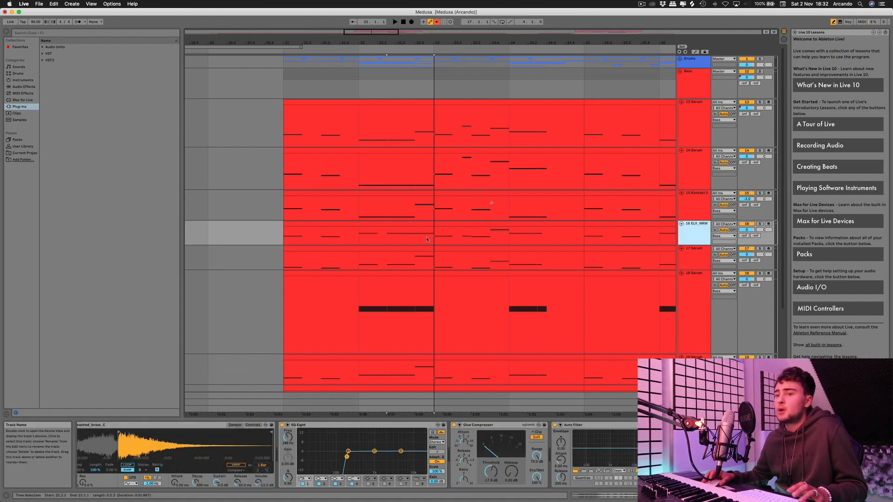
pyautogui.click(760, 224)
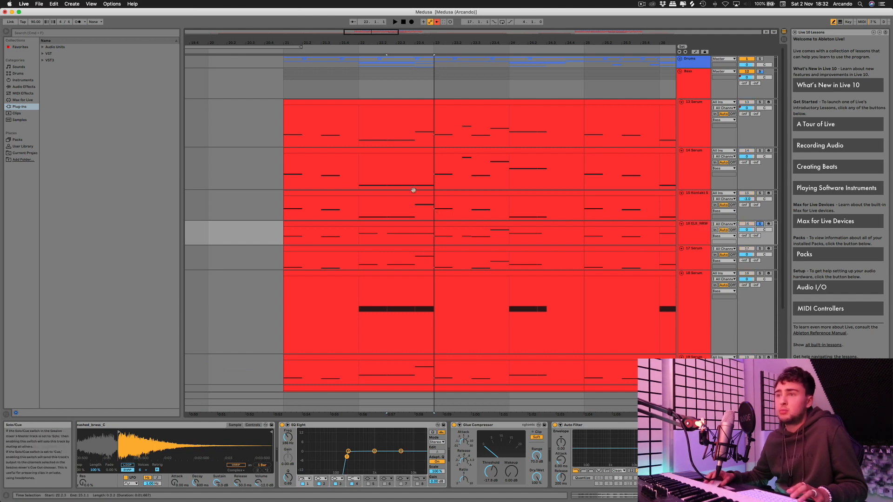
pyautogui.hscroll(-3, 145, 445)
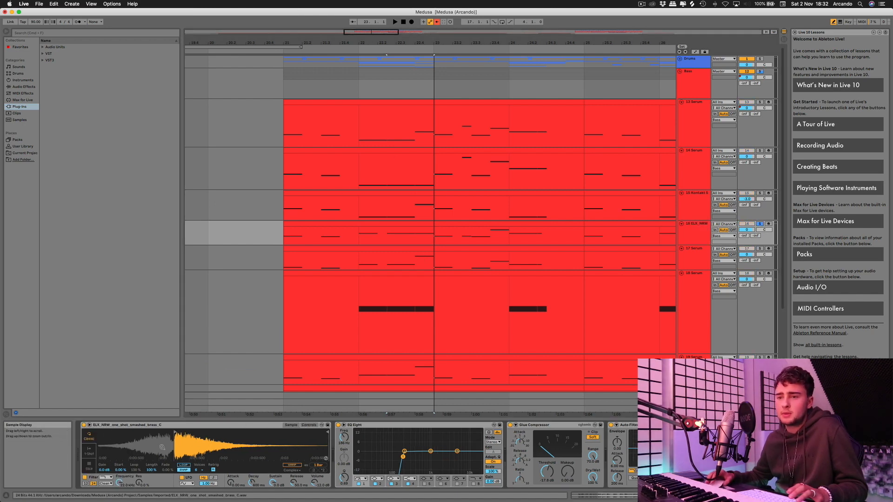
pyautogui.hscroll(1, 204, 448)
pyautogui.press('space')
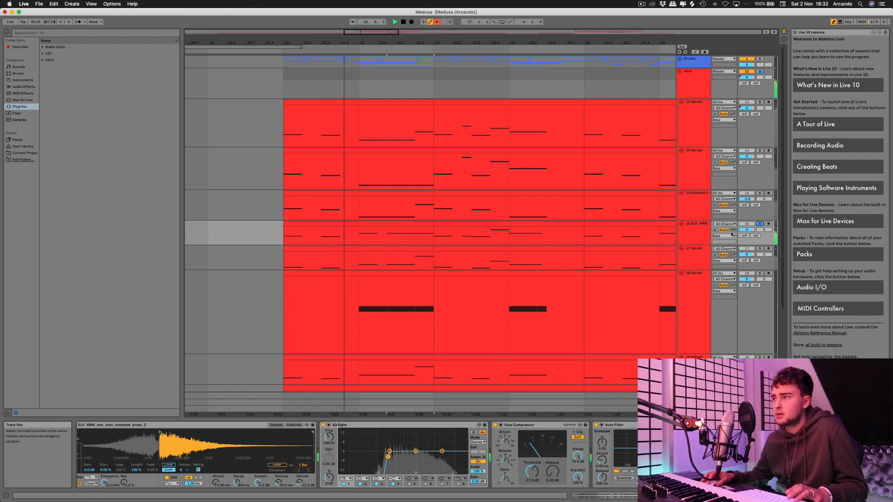
pyautogui.click(709, 231)
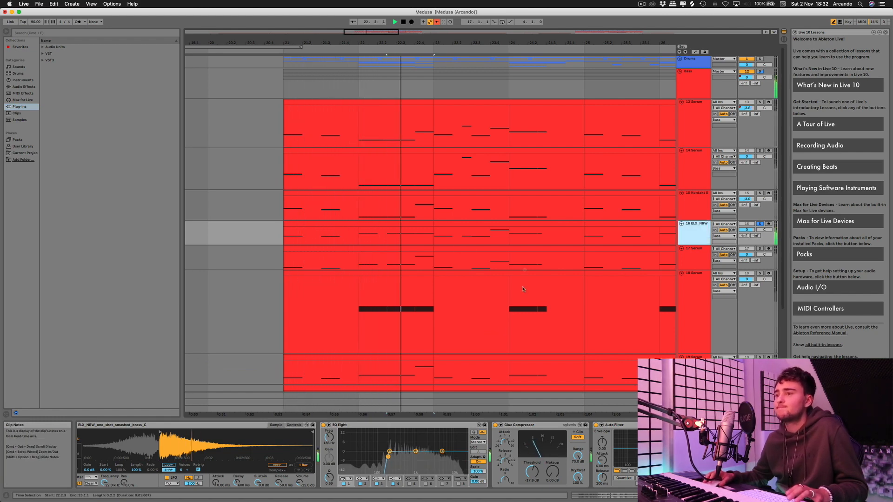
pyautogui.press('space')
# Step: Examine the EQ Eight, Glue Compressor and Auto Filter settings on the ELX_NRW track
pyautogui.click(499, 441)
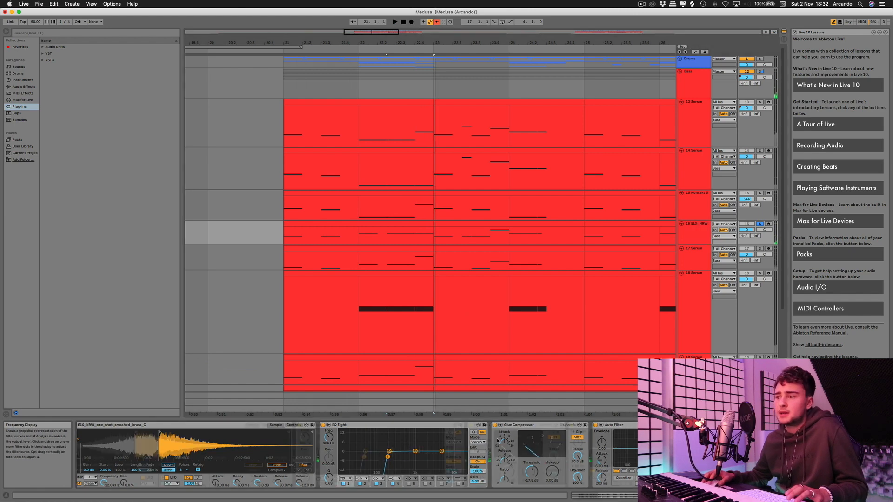
pyautogui.hscroll(2, 499, 441)
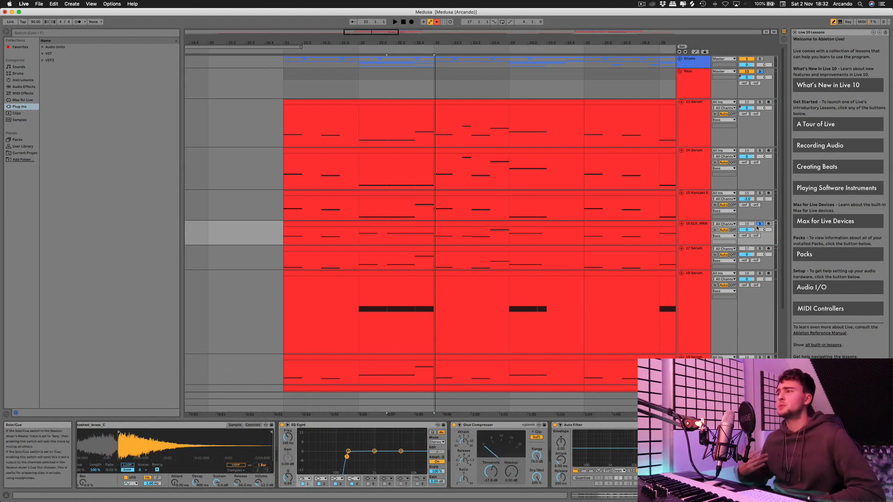
pyautogui.click(686, 240)
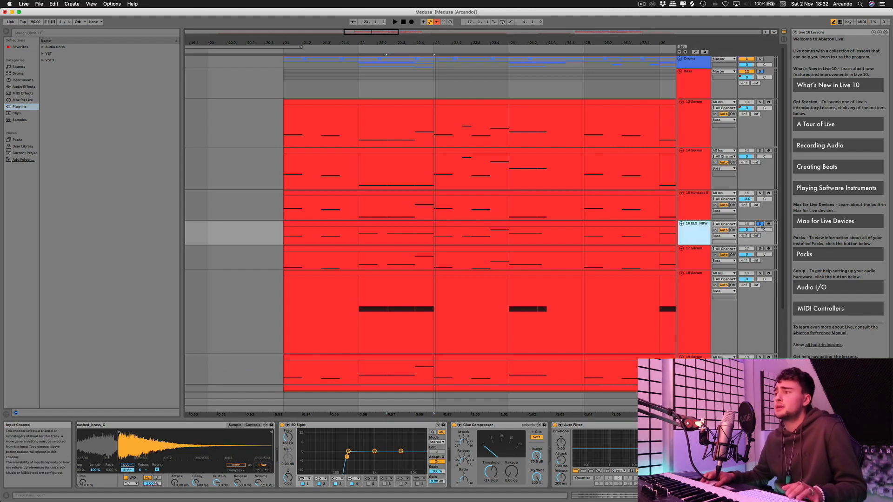
# Step: Solo Serum track 17 and listen to it from just before bar 21
pyautogui.click(692, 254)
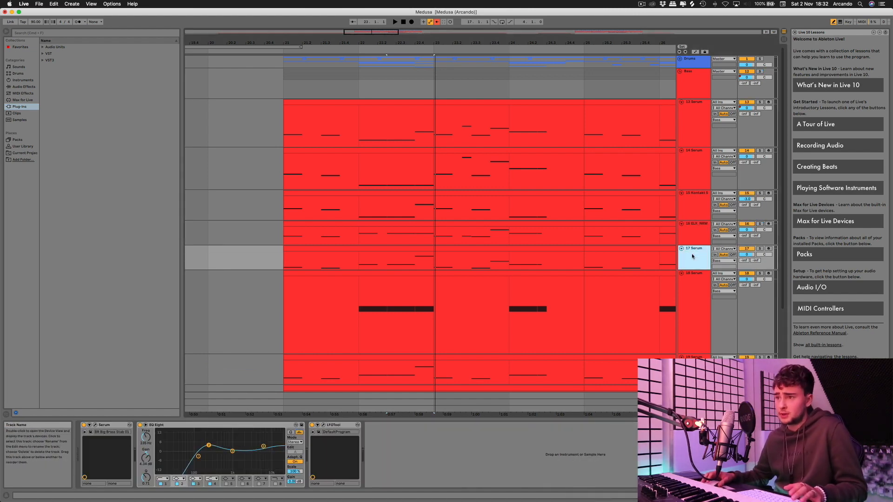
pyautogui.scroll(-4, 516, 291)
pyautogui.scroll(2, 516, 292)
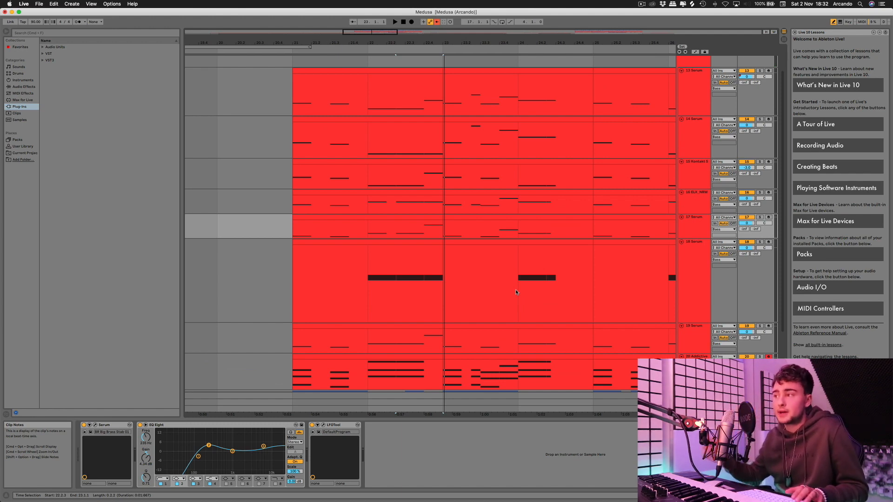
pyautogui.click(759, 218)
pyautogui.click(288, 52)
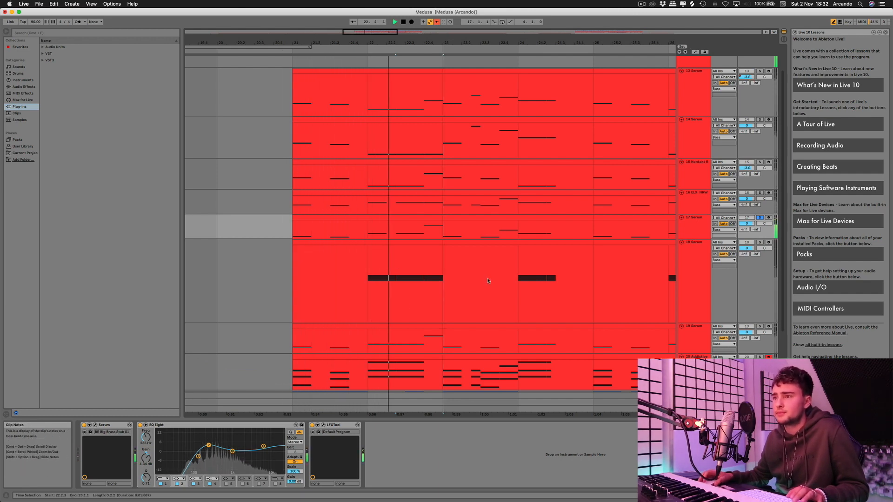
pyautogui.press('space')
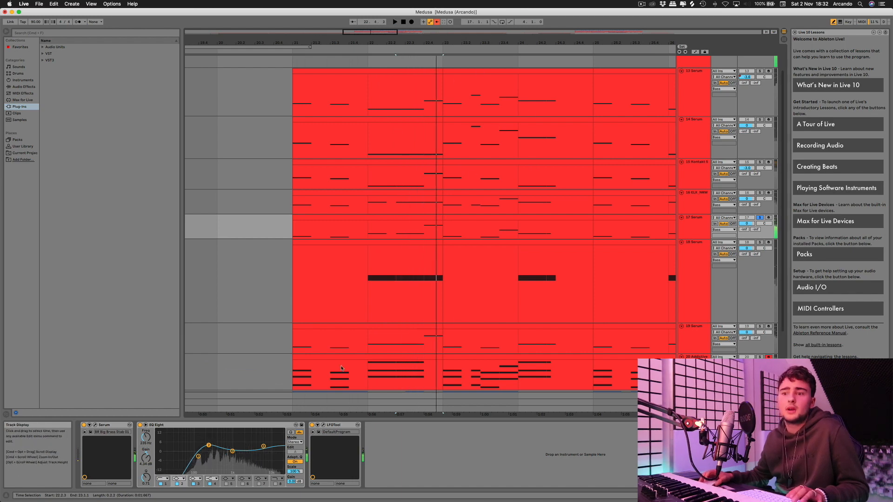
# Step: Examine the BR Big Brass Stab 01 patch in track 17's Serum window, close the window and unsolo the track
pyautogui.click(95, 426)
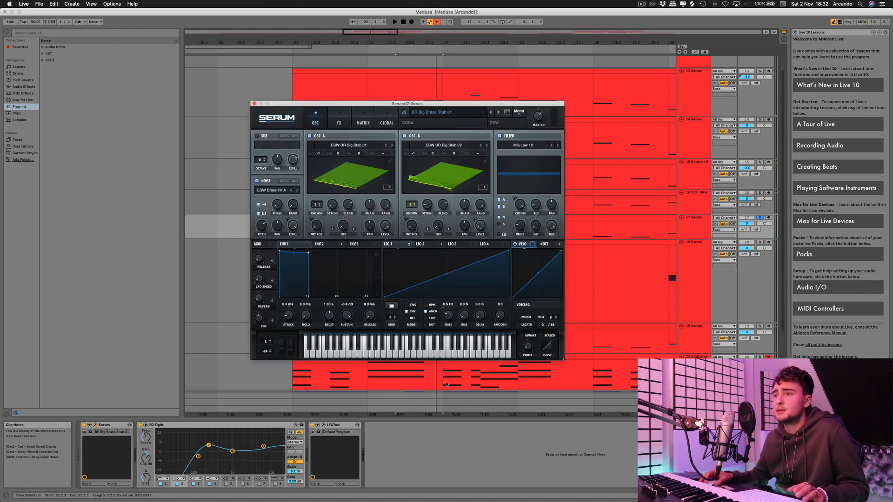
pyautogui.click(255, 103)
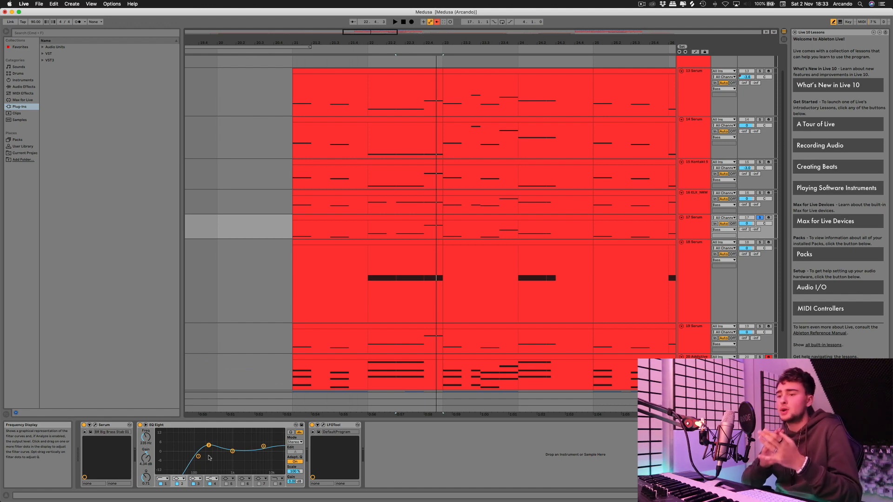
pyautogui.click(761, 219)
# Step: Listen to Serum track 18 soloed from just before bar 22, and again with the other tracks unsoloed
pyautogui.click(699, 259)
pyautogui.click(760, 244)
pyautogui.click(760, 243)
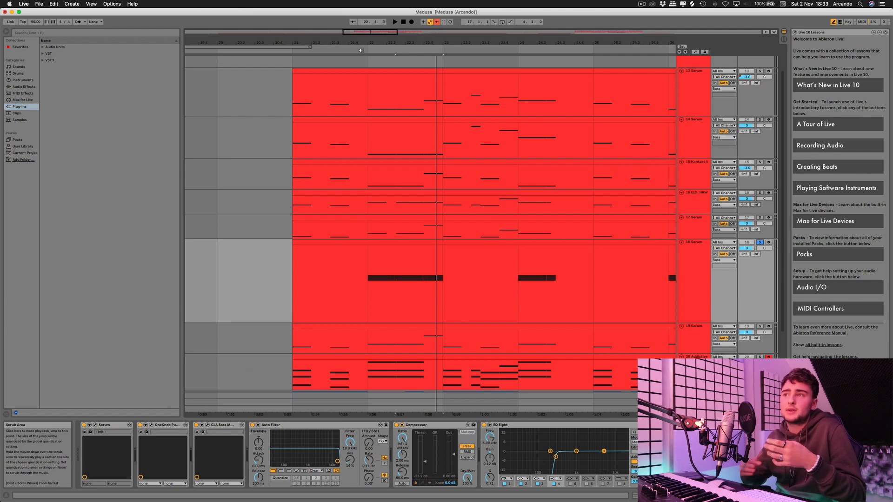
pyautogui.click(361, 50)
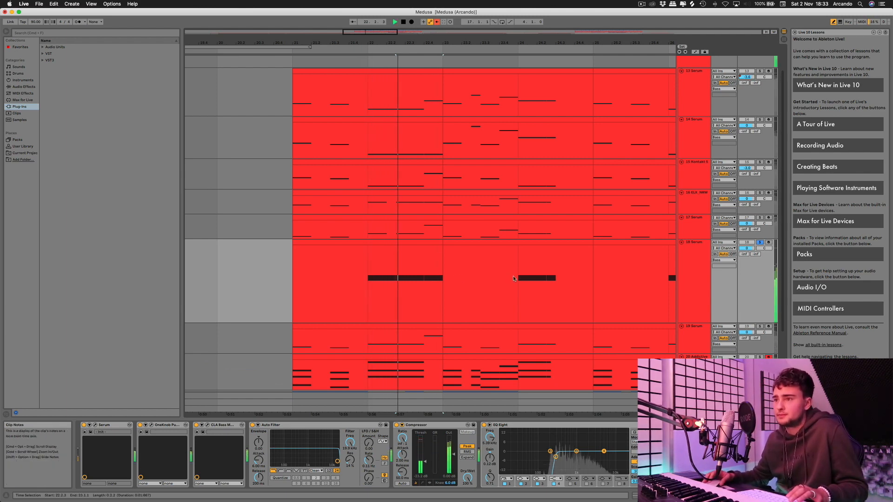
pyautogui.press('space')
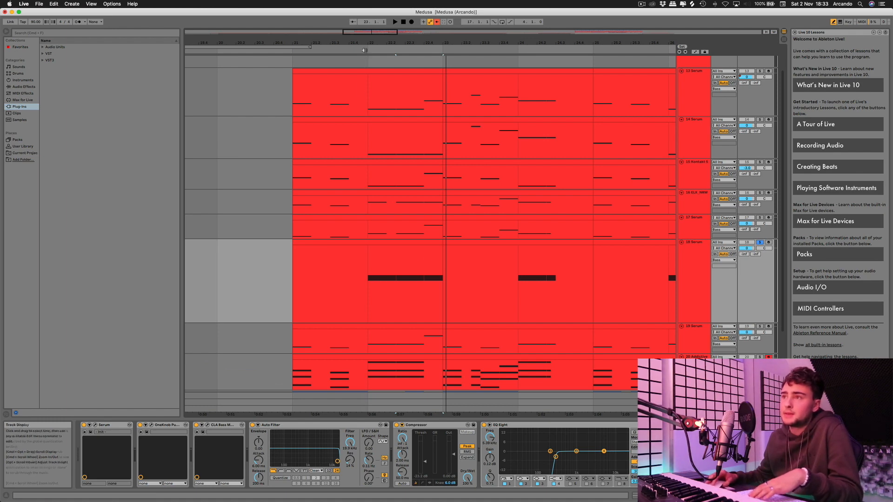
pyautogui.press('space')
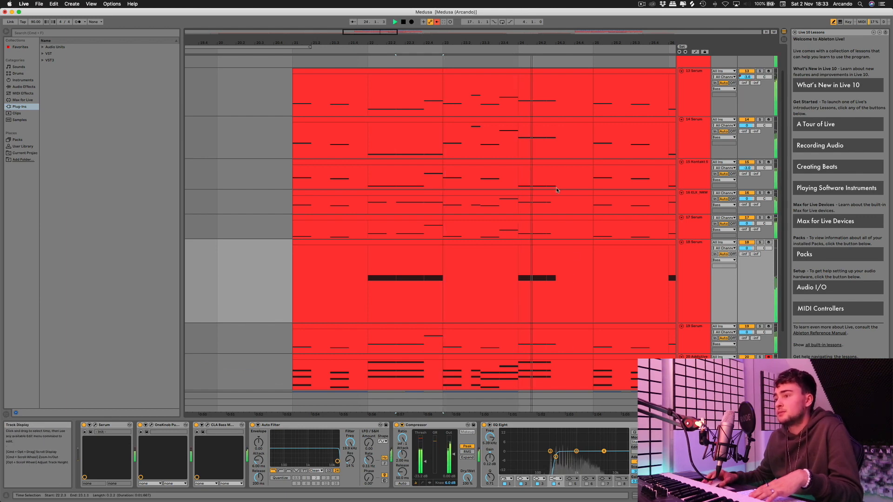
pyautogui.press('space')
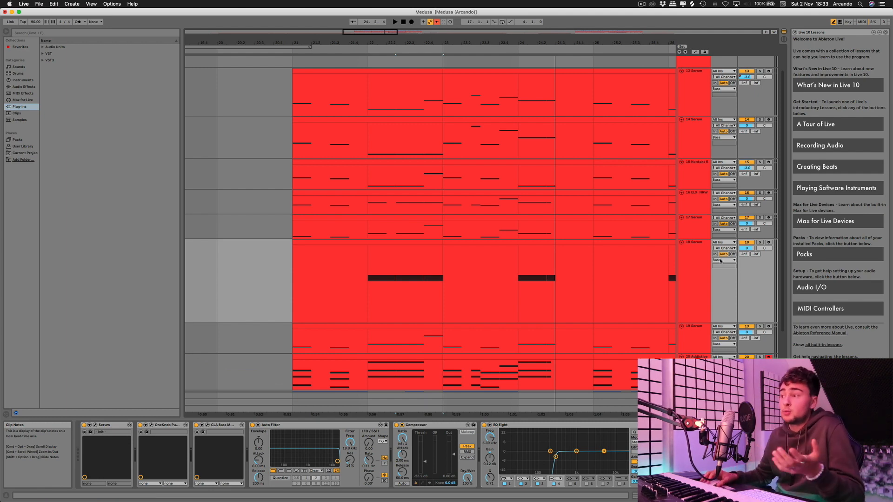
# Step: Examine track 18's Serum patch while it plays soloed, as well as its CLA Bass plug-in, and close both windows
pyautogui.click(705, 259)
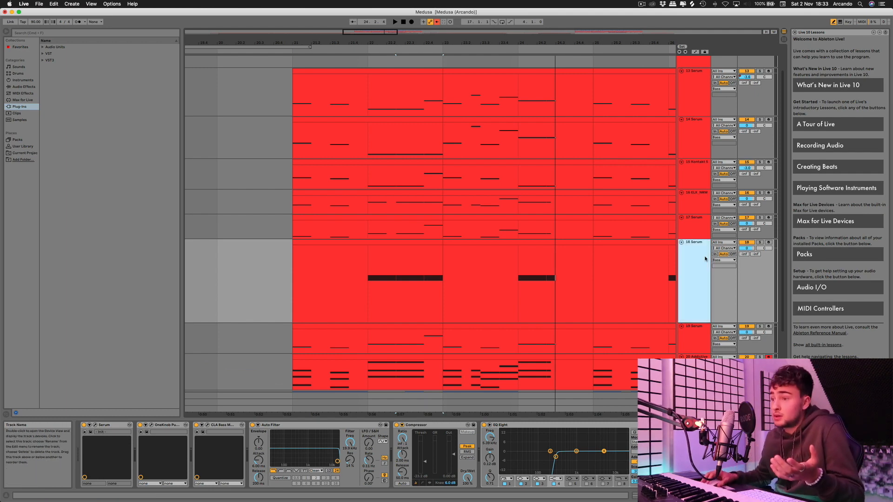
pyautogui.click(95, 425)
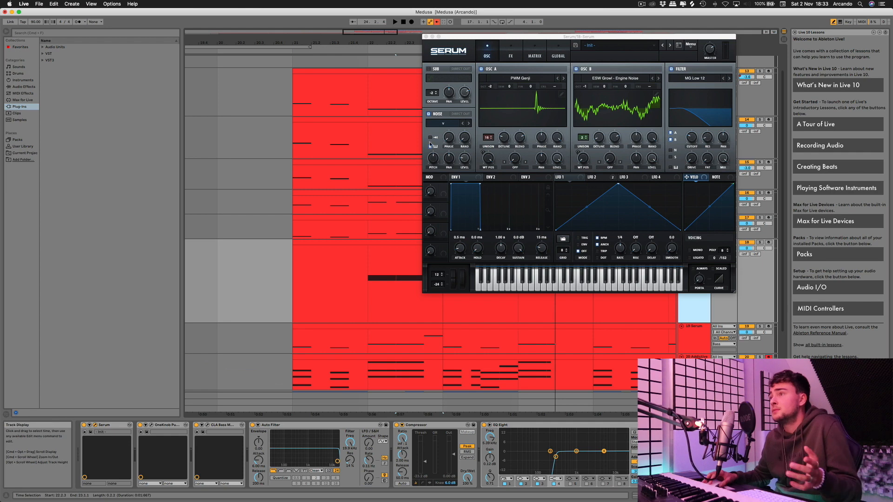
pyautogui.moveTo(586, 35); pyautogui.dragTo(198, 50)
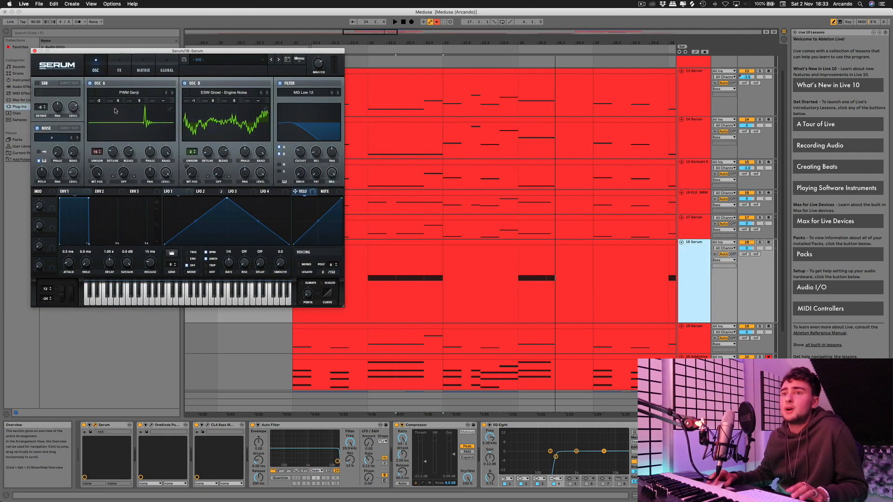
pyautogui.click(760, 243)
pyautogui.press('space')
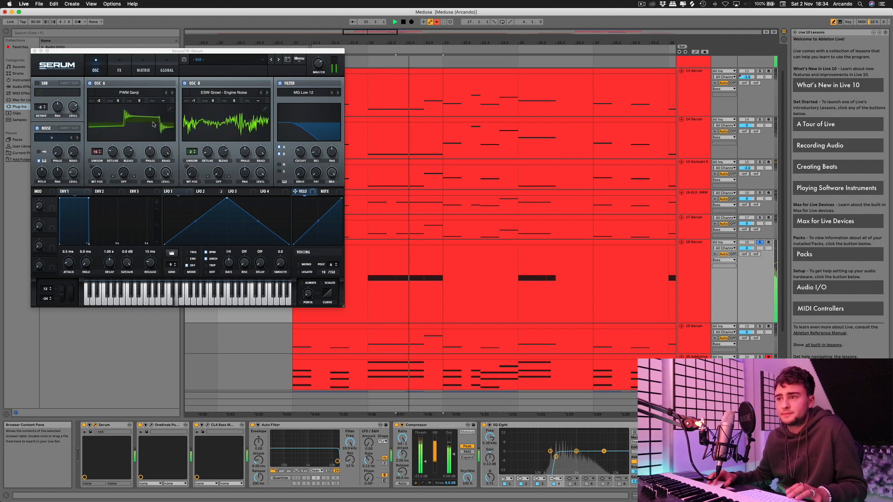
pyautogui.press('space')
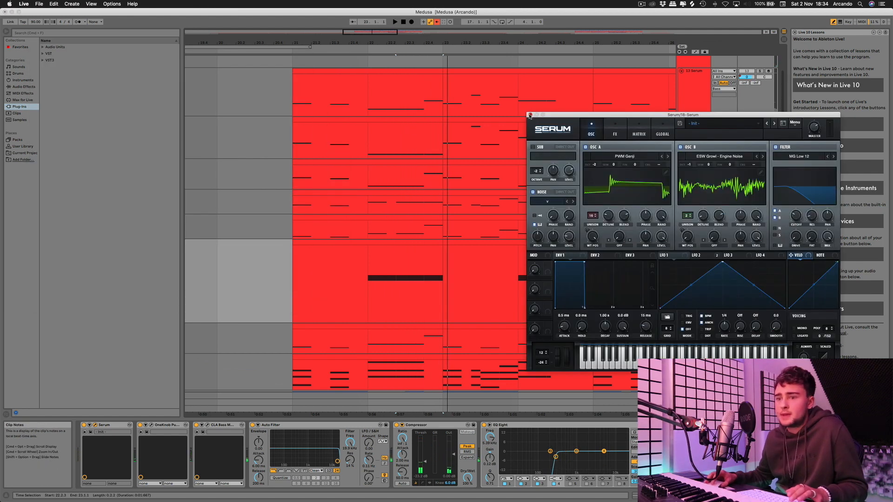
pyautogui.click(530, 115)
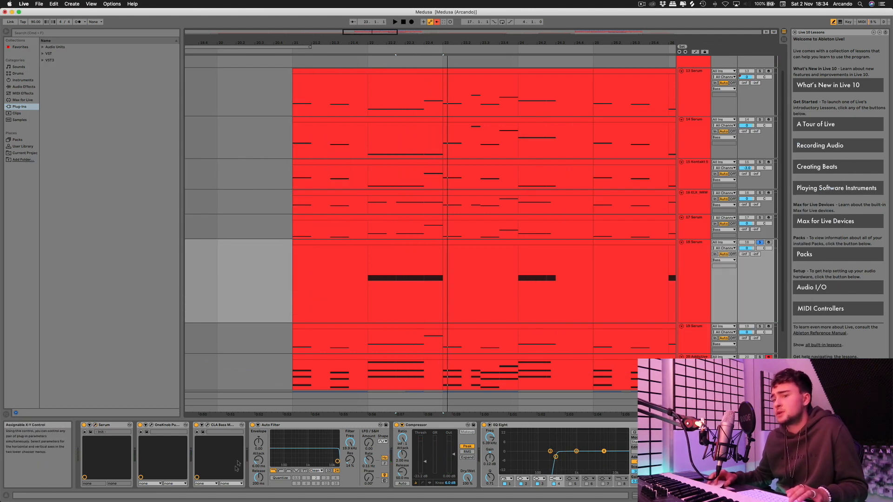
pyautogui.click(208, 425)
pyautogui.click(21, 22)
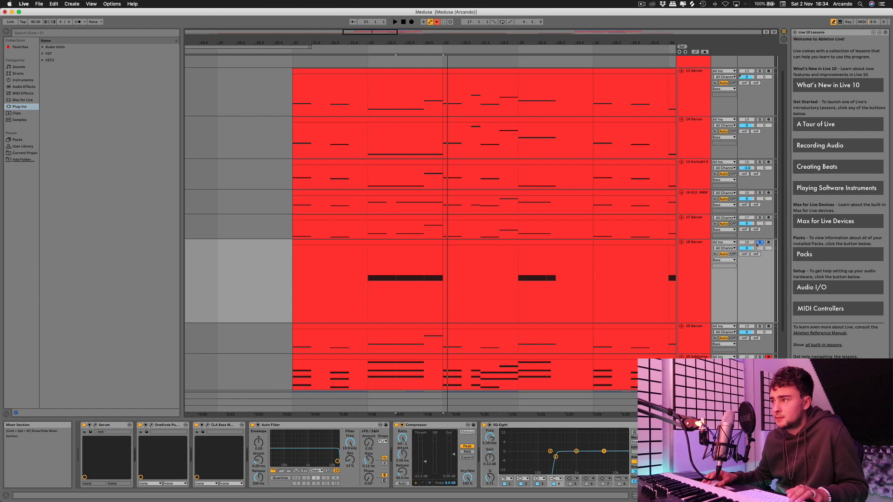
# Step: Solo Serum track 19 in the Bass group and listen to it from just before bar 21
pyautogui.click(708, 274)
pyautogui.scroll(-3, 708, 274)
pyautogui.click(705, 299)
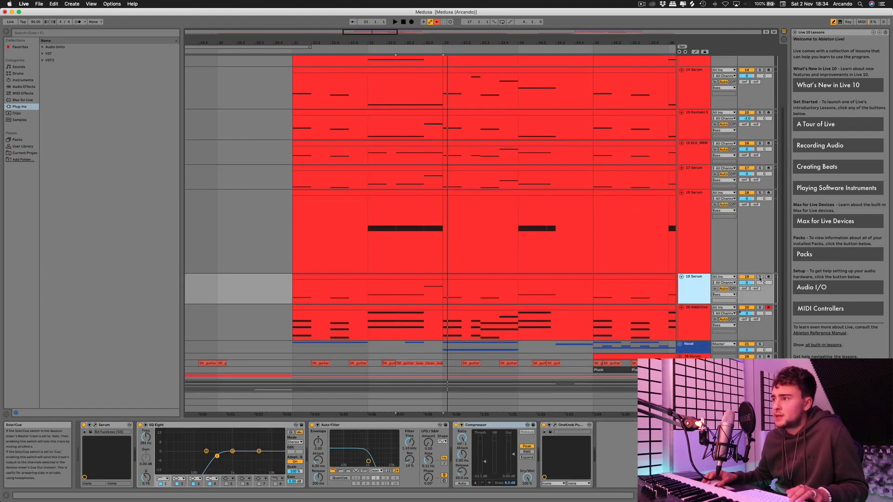
pyautogui.click(760, 278)
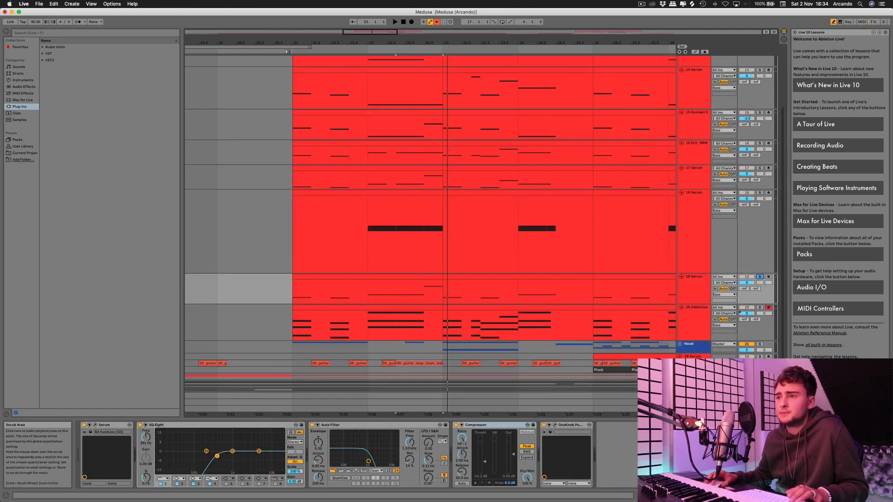
pyautogui.click(289, 56)
pyautogui.press('space')
pyautogui.click(711, 287)
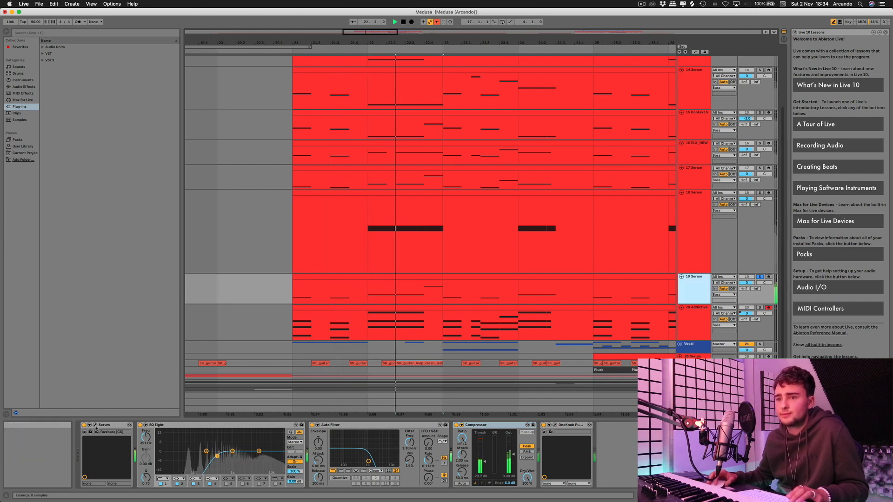
# Step: Examine the Serum patch on track 19 during playback, close its window, stop playback and unsolo the track
pyautogui.click(94, 425)
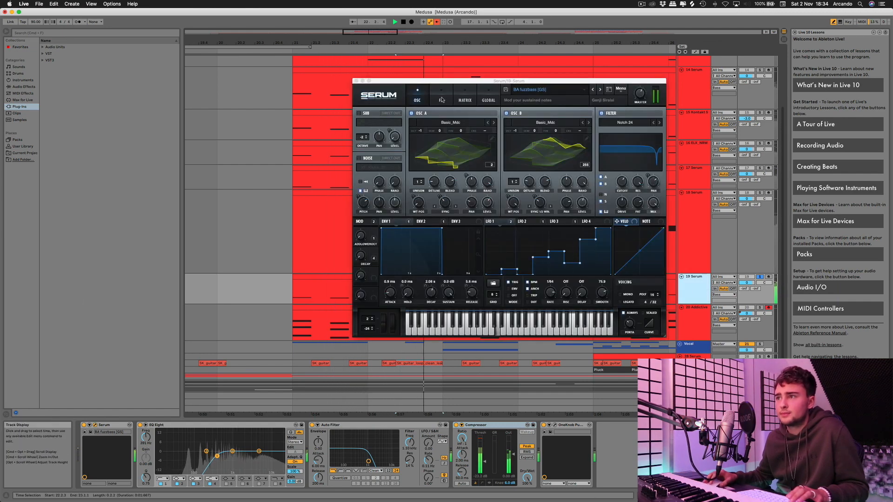
pyautogui.click(357, 81)
pyautogui.press('space')
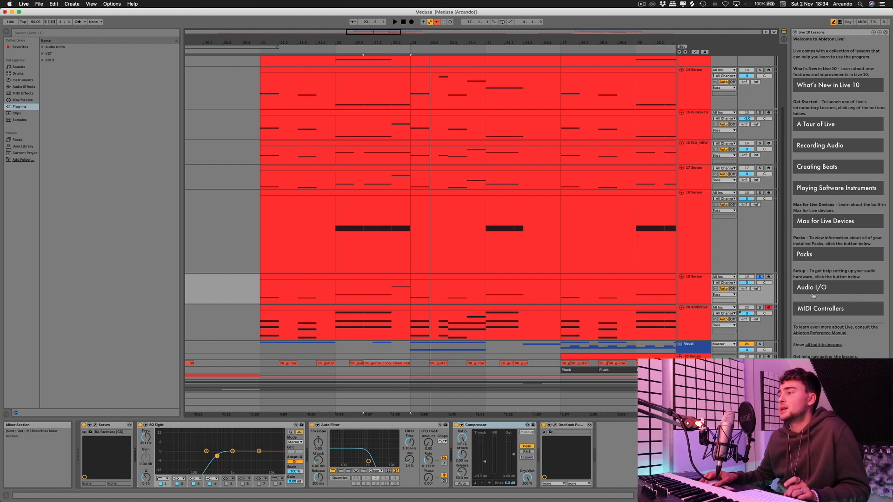
pyautogui.click(759, 277)
# Step: Show the device chain of track 20 Addictive in the Bass group
pyautogui.hscroll(-1, 555, 352)
pyautogui.scroll(1, 555, 352)
pyautogui.hscroll(2, 554, 352)
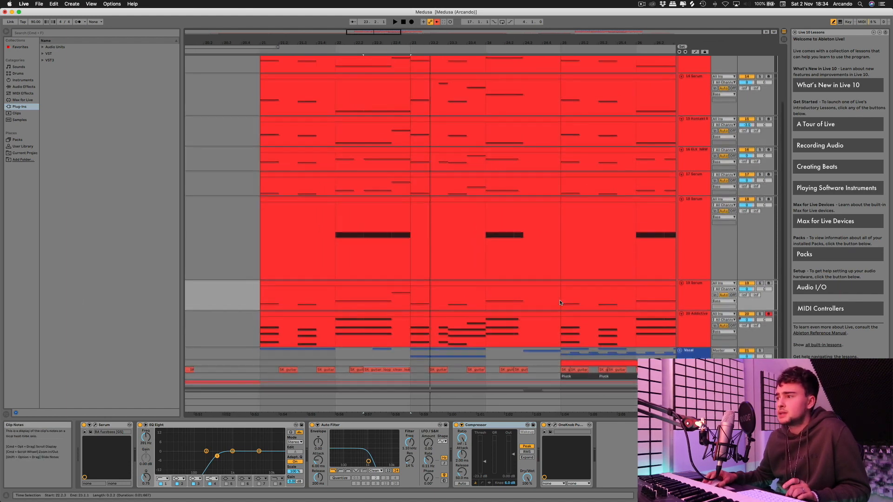
pyautogui.click(693, 330)
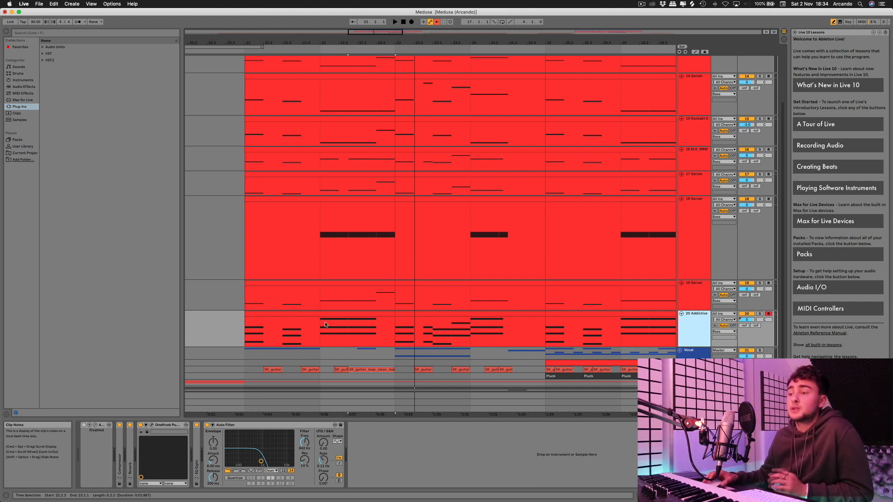
# Step: Show the Bass group's effect chain and examine its Saturator, EQ Eight, Glue Compressor and Auto Filter
pyautogui.scroll(5, 532, 320)
pyautogui.hscroll(2, 532, 320)
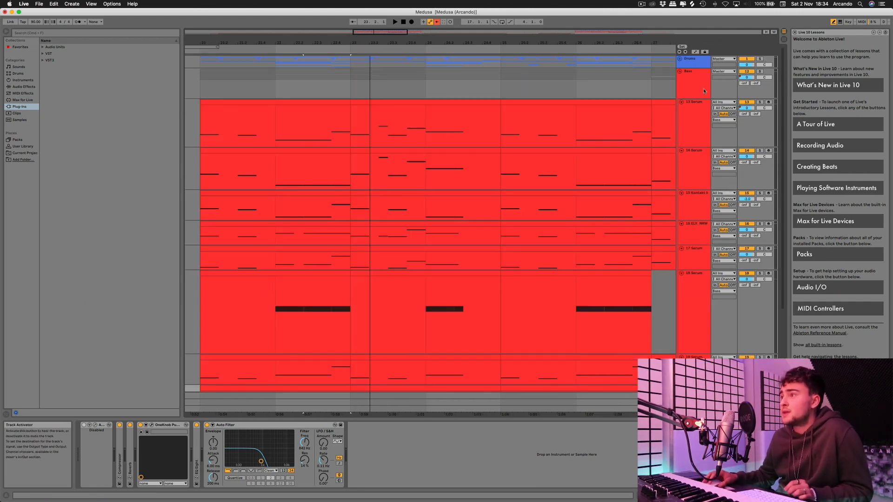
pyautogui.click(696, 89)
pyautogui.hscroll(-1, 600, 172)
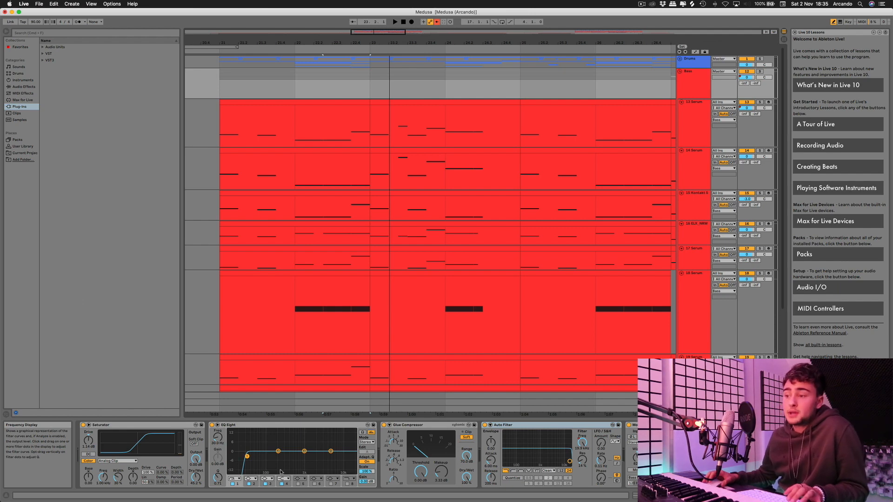
# Step: Select the Bass group's Auto Filter, collapse the Bass group and expand the Vocal group
pyautogui.click(548, 425)
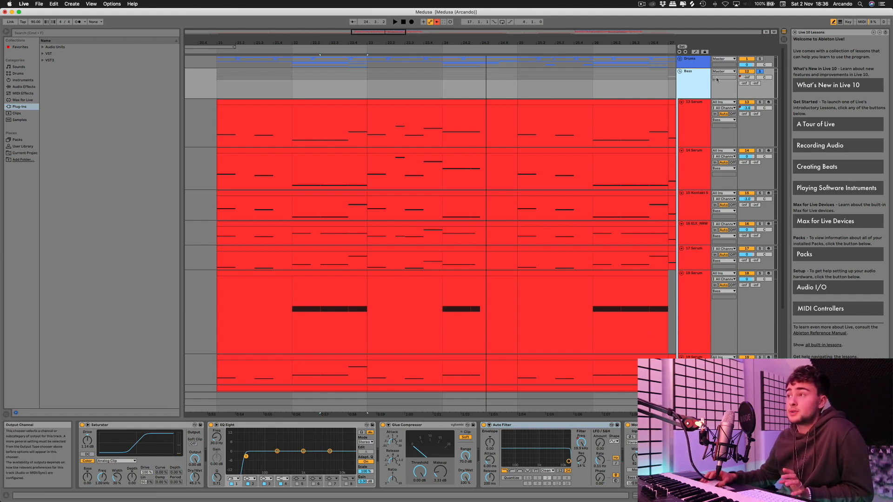
pyautogui.click(683, 73)
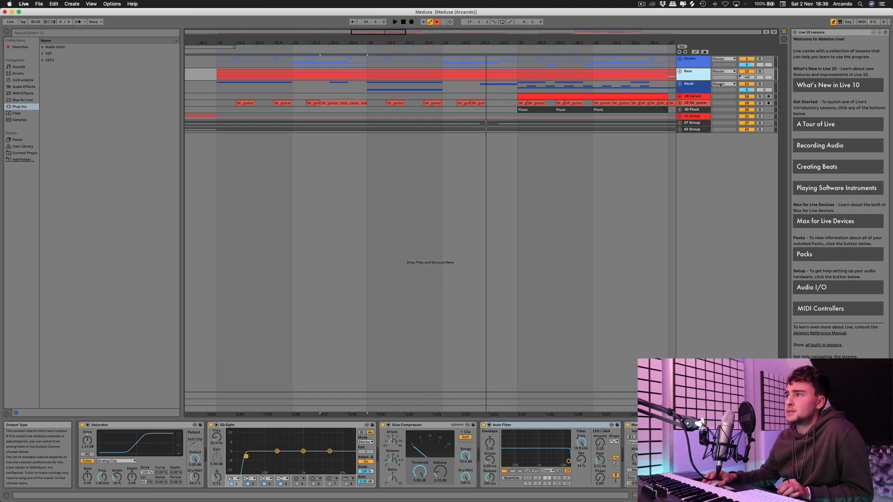
pyautogui.click(680, 84)
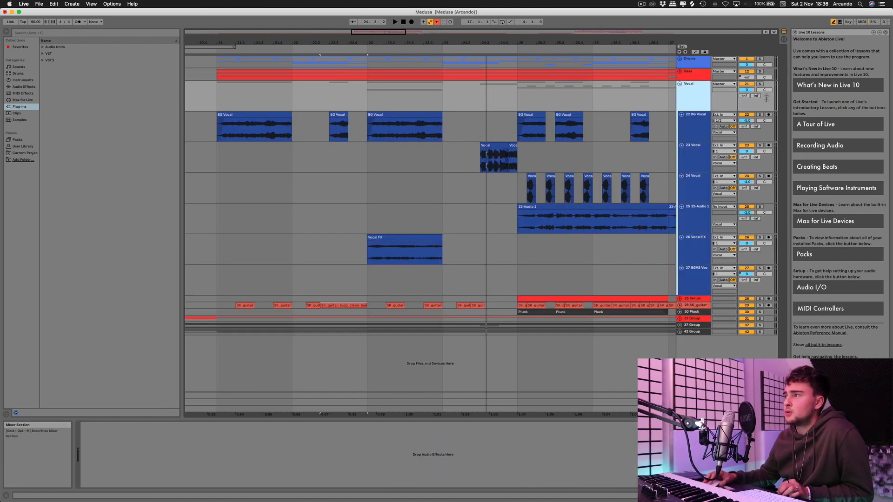
# Step: Solo the Vocal group, listen to it from around bar 25 and stop playback
pyautogui.click(760, 84)
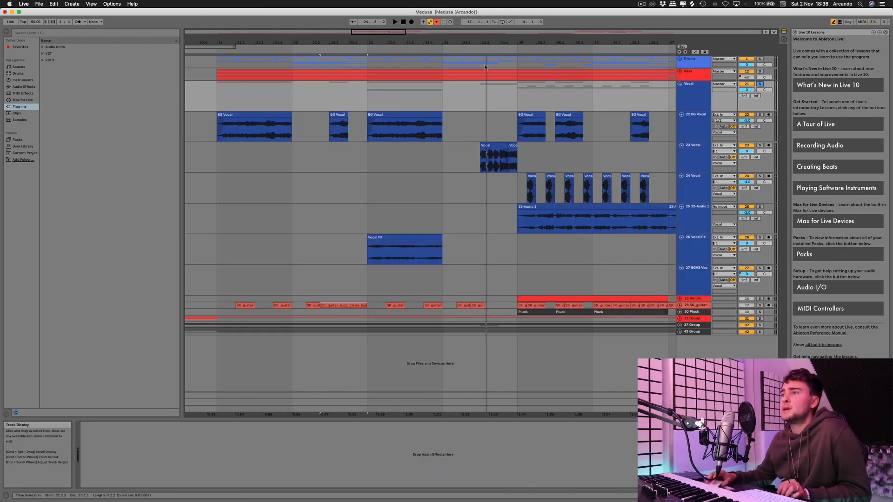
pyautogui.hscroll(3, 434, 49)
pyautogui.click(440, 50)
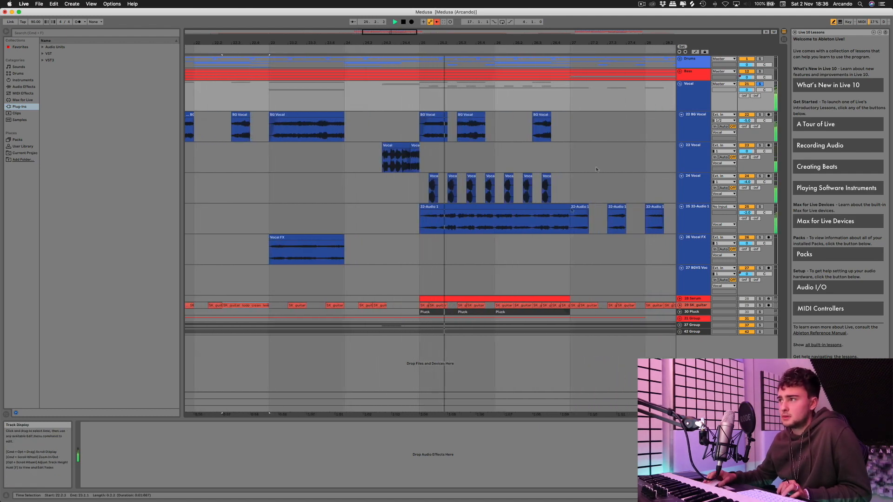
pyautogui.click(693, 97)
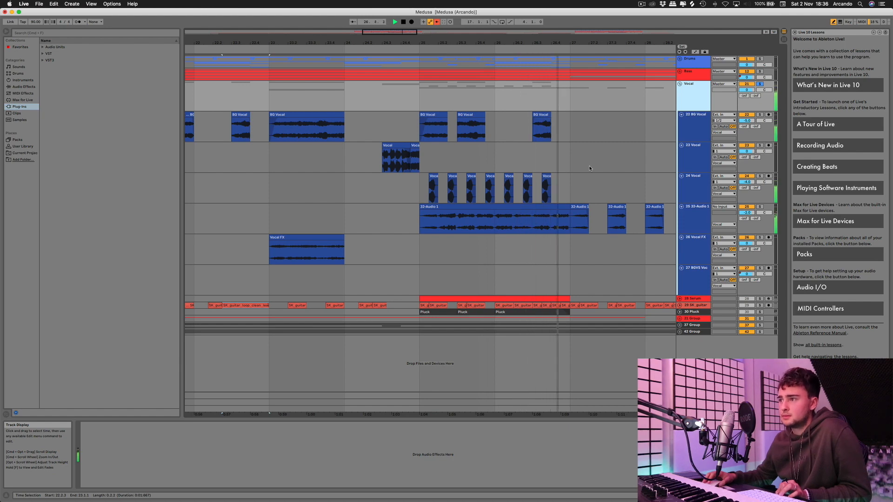
pyautogui.press('space')
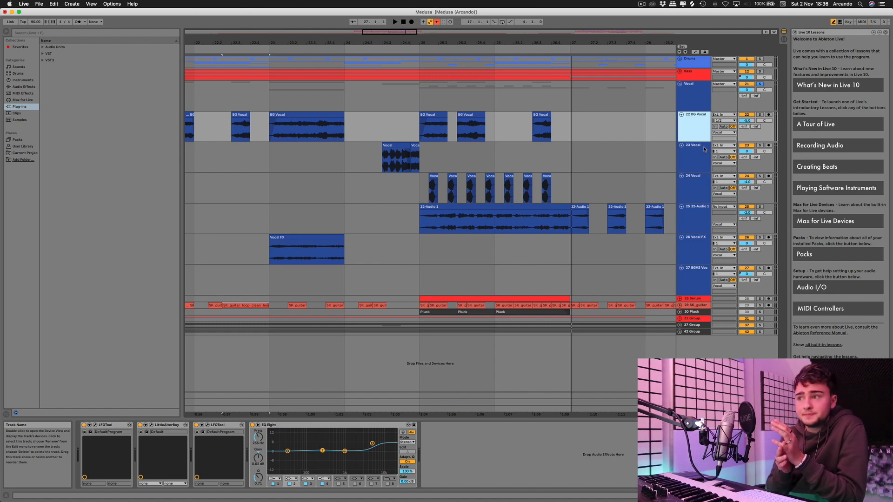
# Step: Listen to the Vocal group from just before the track 23 Vocal clip, show that track's devices and solo it
pyautogui.hscroll(-6, 418, 90)
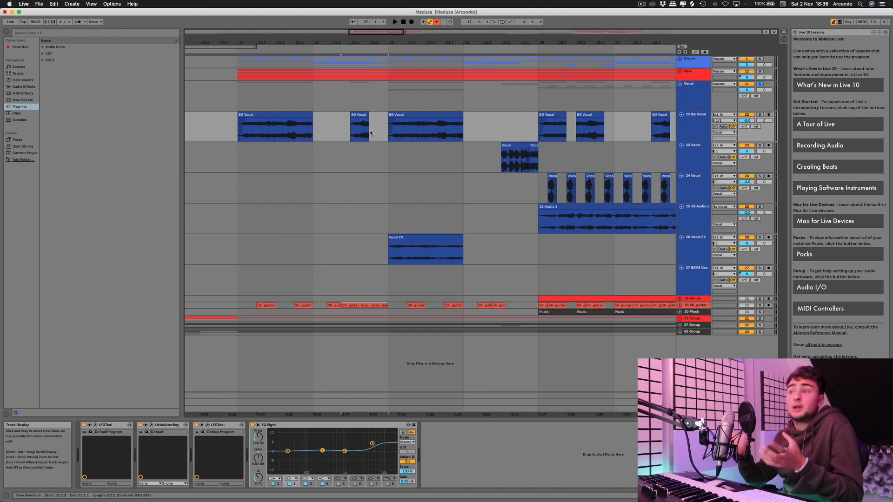
pyautogui.hscroll(5, 441, 137)
pyautogui.click(392, 51)
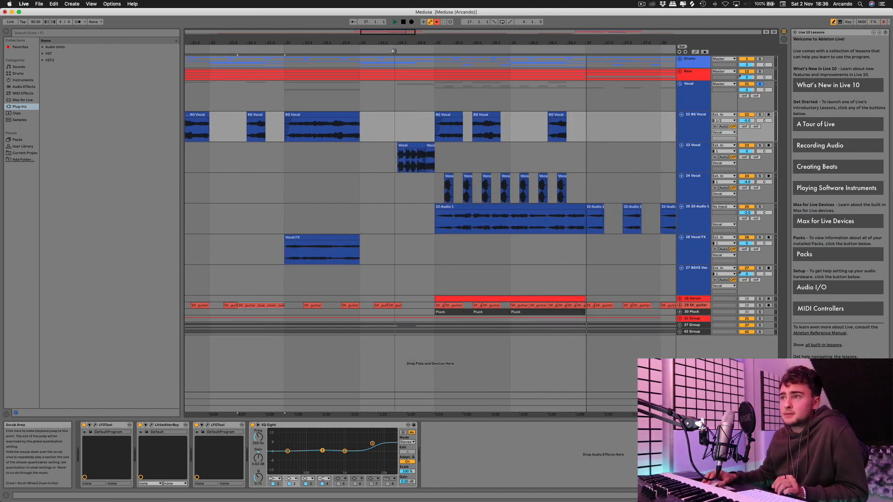
pyautogui.click(696, 161)
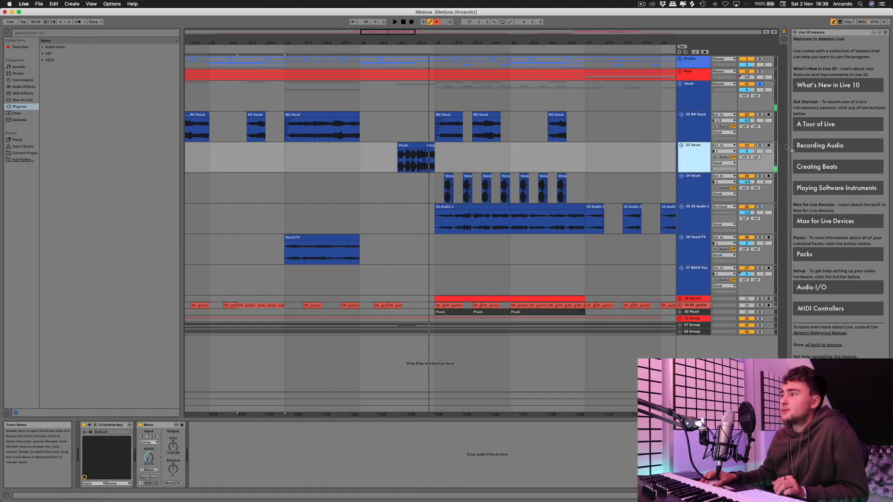
pyautogui.click(760, 145)
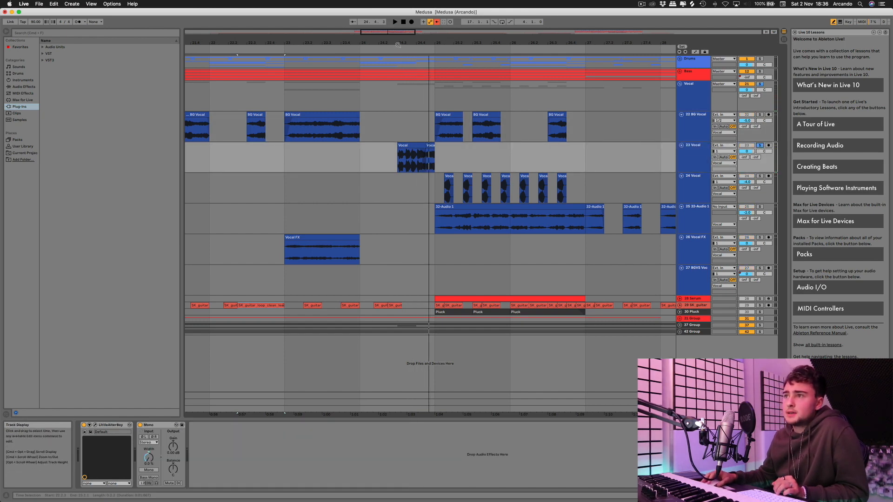
# Step: Compare track 23 Vocal without and with LittleAlterBoy, examine the plug-in's settings and close its window
pyautogui.click(83, 425)
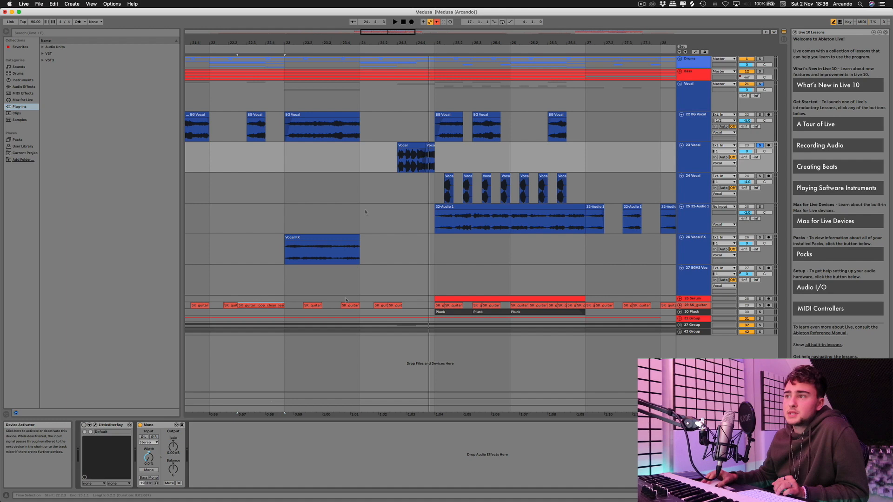
pyautogui.click(390, 52)
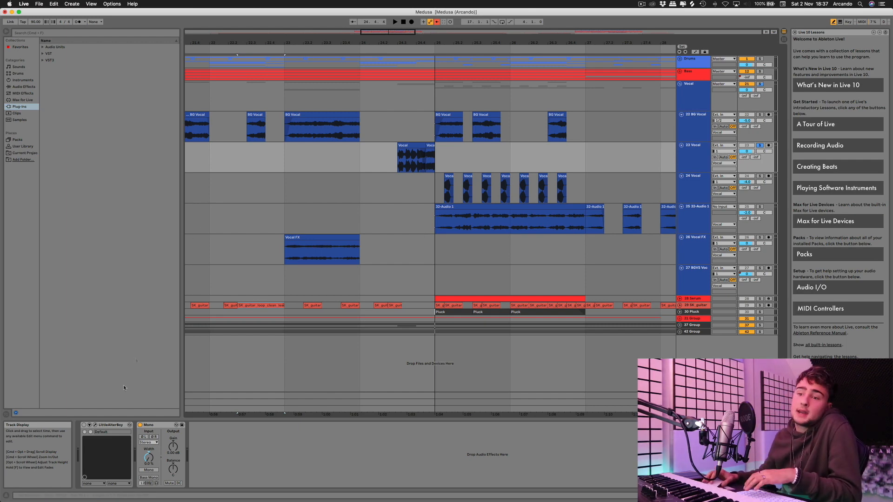
pyautogui.click(95, 426)
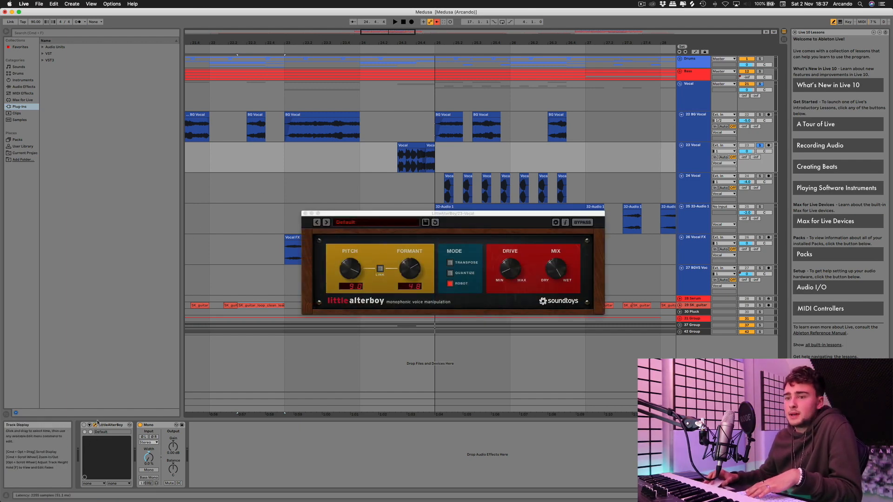
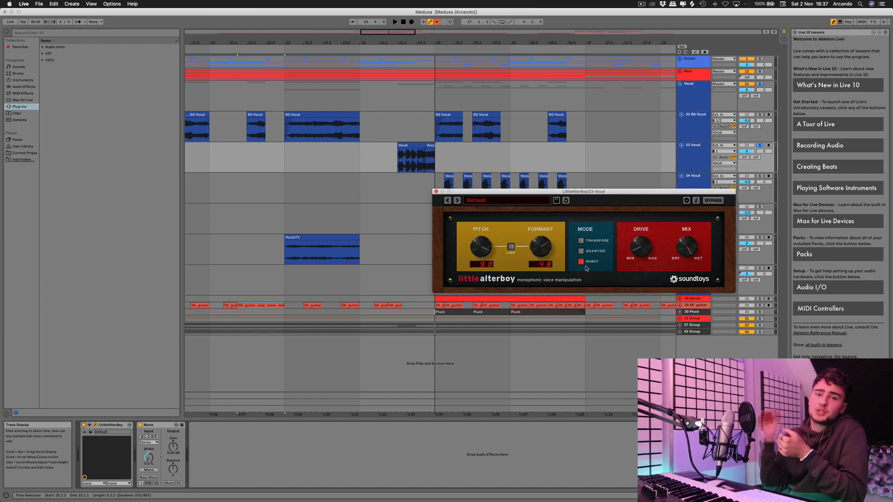
pyautogui.click(391, 51)
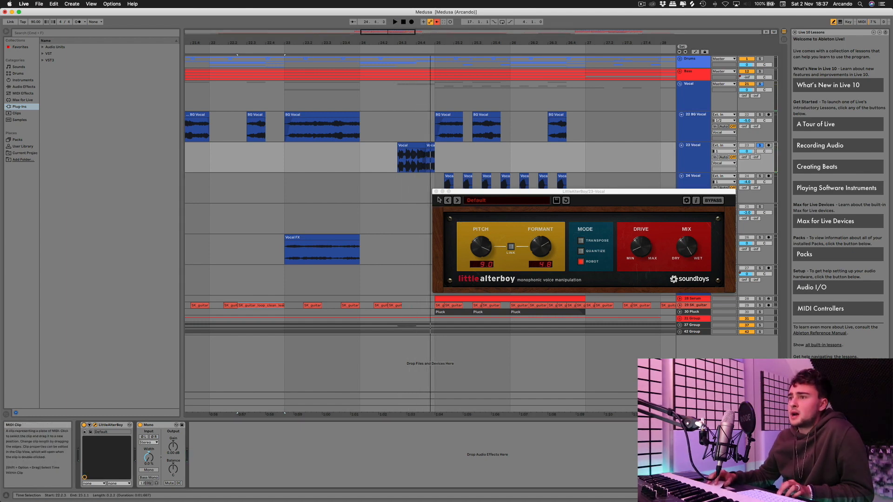
pyautogui.click(436, 191)
# Step: Solo track 24 Vocal, listen to it and examine its LittleAlterBoy settings during playback
pyautogui.click(693, 180)
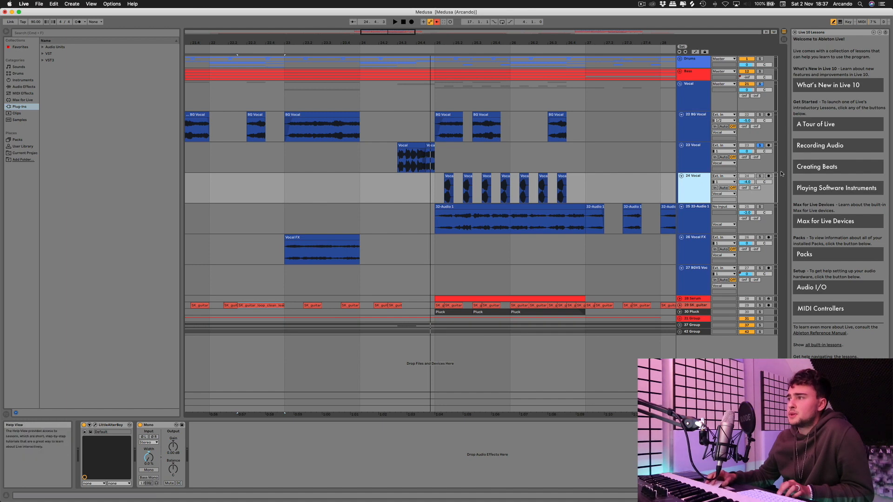
pyautogui.click(759, 176)
pyautogui.press('space')
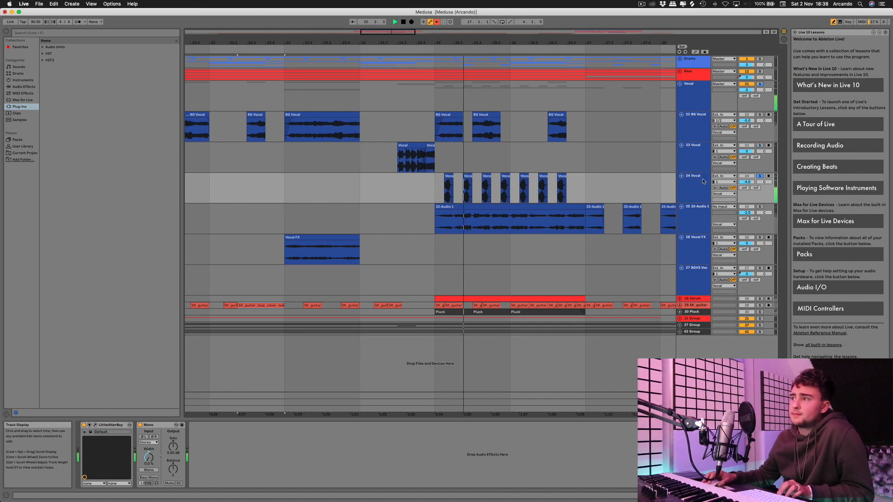
pyautogui.click(96, 425)
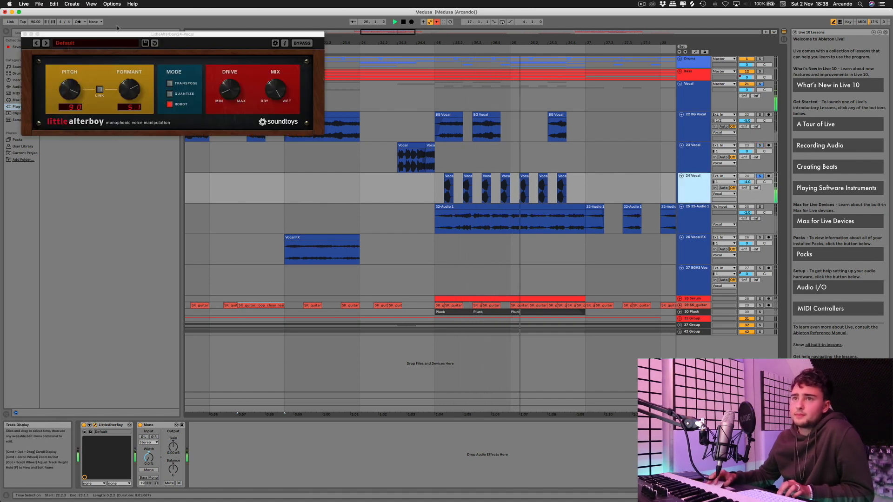
# Step: Solo audio track 25 in the Vocal group, listen to it from bar 25, unsolo it and show its devices
pyautogui.click(695, 220)
pyautogui.click(759, 206)
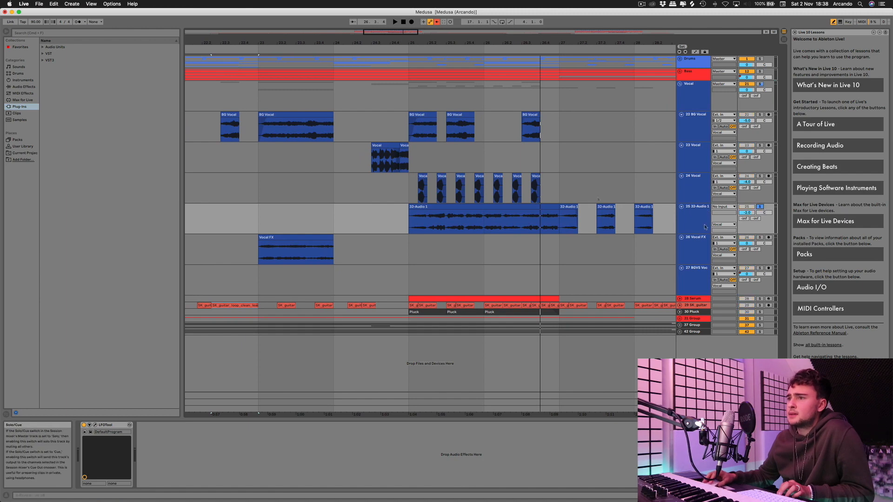
pyautogui.click(408, 47)
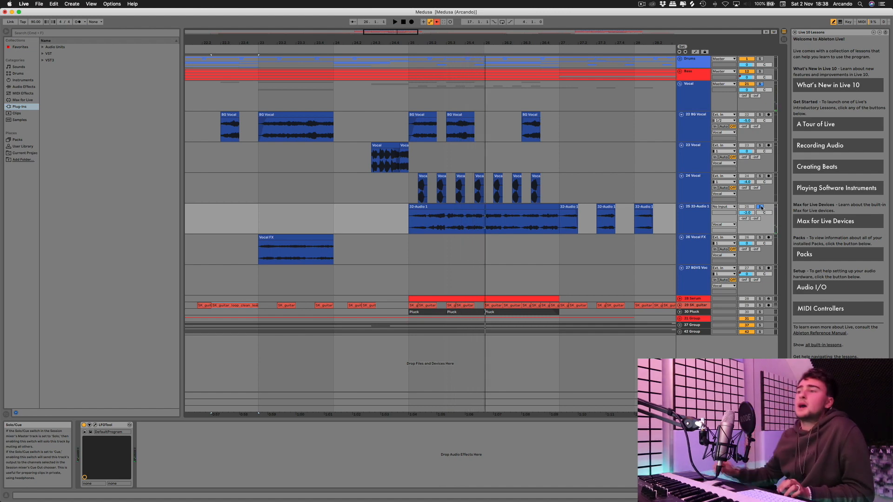
pyautogui.click(701, 216)
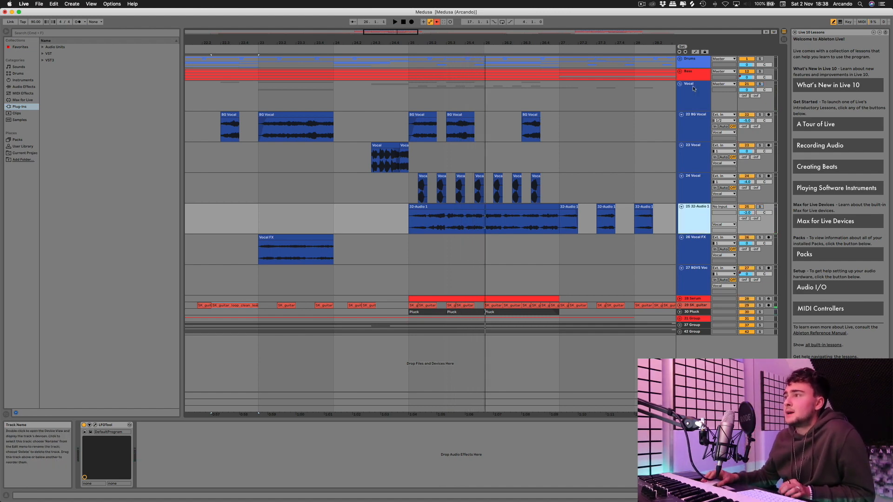
# Step: Select the Vocal group, look over its clips and collapse the group
pyautogui.click(696, 92)
pyautogui.hscroll(-5, 380, 203)
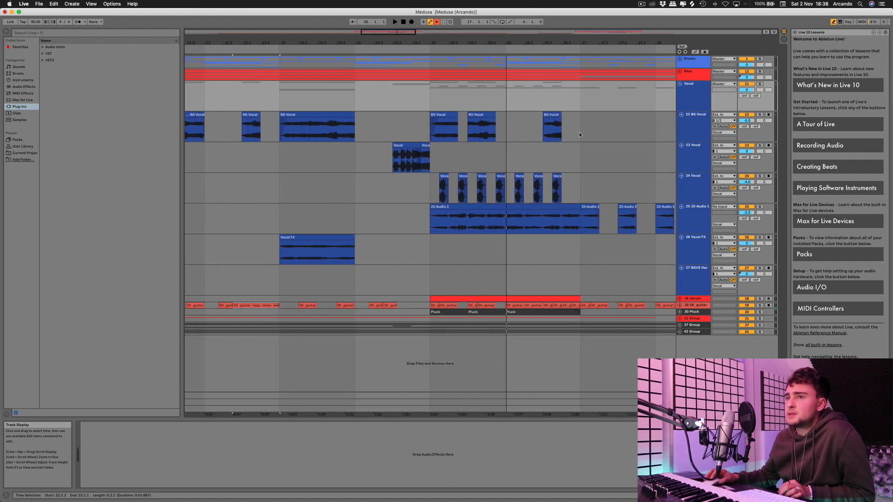
pyautogui.hscroll(1, 583, 135)
pyautogui.click(680, 84)
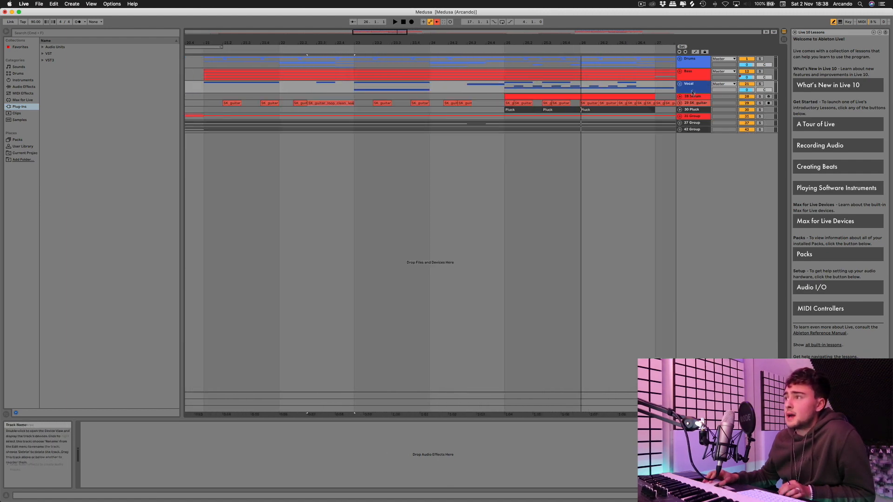
# Step: Show the device chain of track 28 Serum, unfold the track and solo it
pyautogui.click(693, 97)
pyautogui.click(680, 96)
pyautogui.hscroll(2, 605, 112)
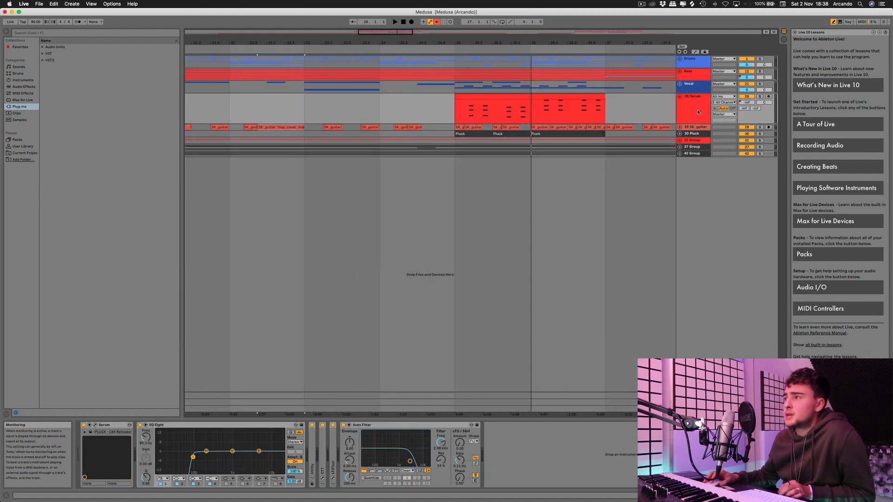
pyautogui.click(761, 98)
# Step: Listen to the soloed Serum track 28 from bar 25, select its clip and stop playback at the clip's end
pyautogui.hscroll(2, 558, 111)
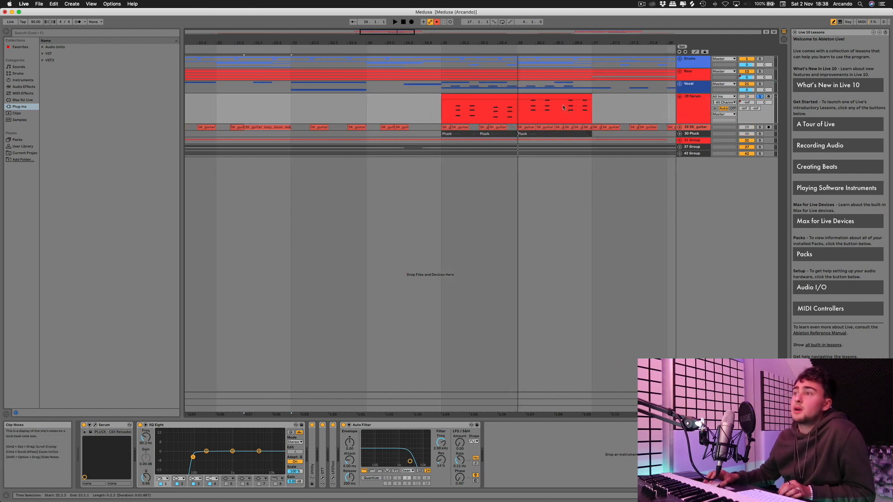
pyautogui.click(461, 43)
pyautogui.hscroll(2, 465, 83)
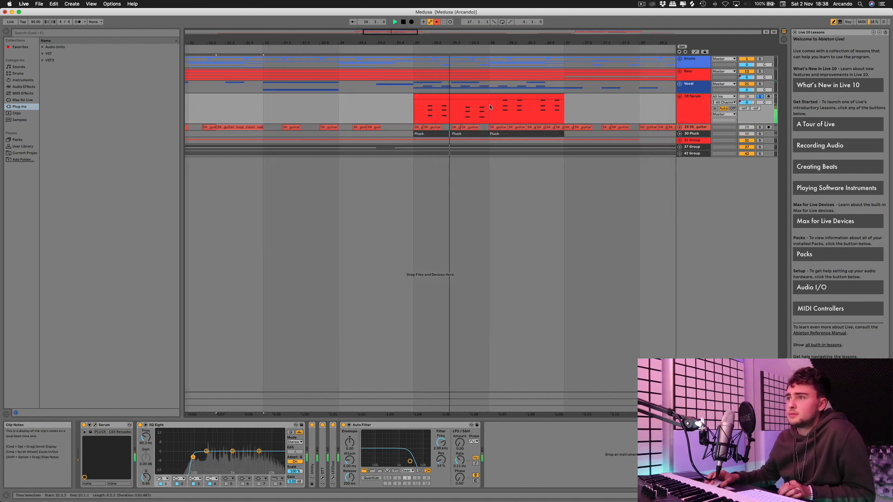
pyautogui.click(470, 96)
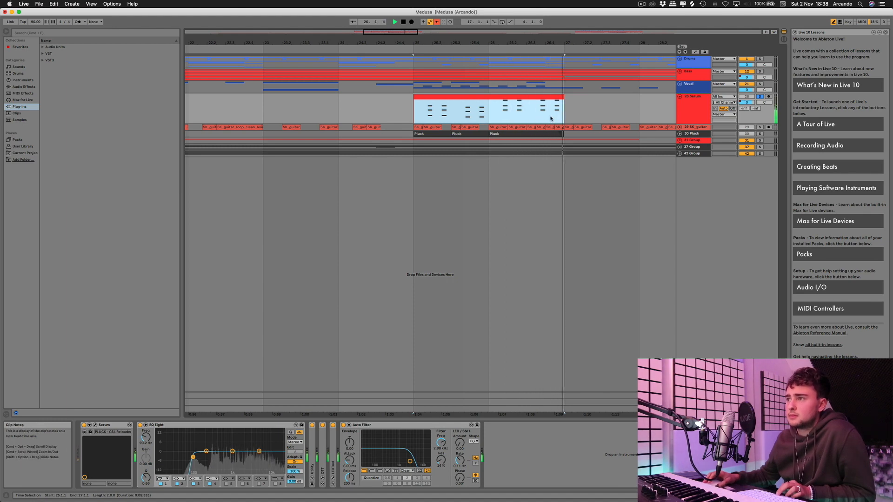
pyautogui.press('space')
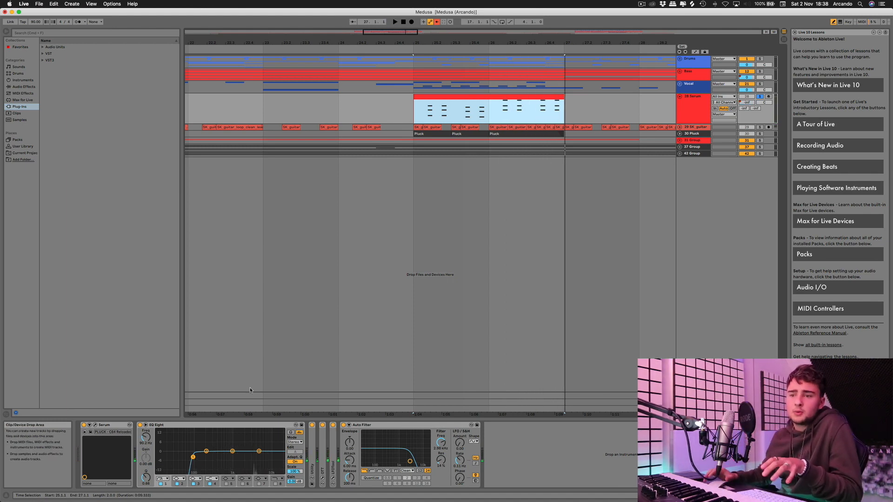
# Step: Examine the Serum plug-in on track 28 and expand the Utility and OTT devices in its chain
pyautogui.click(95, 425)
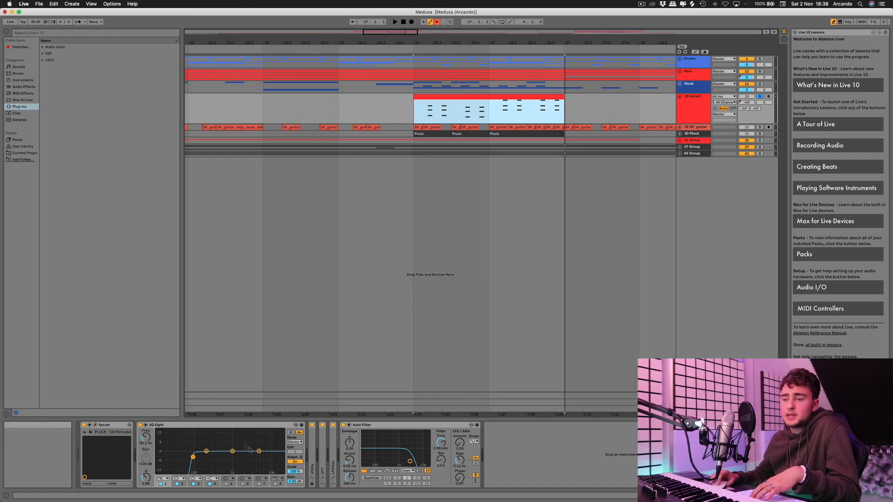
pyautogui.doubleClick(310, 465)
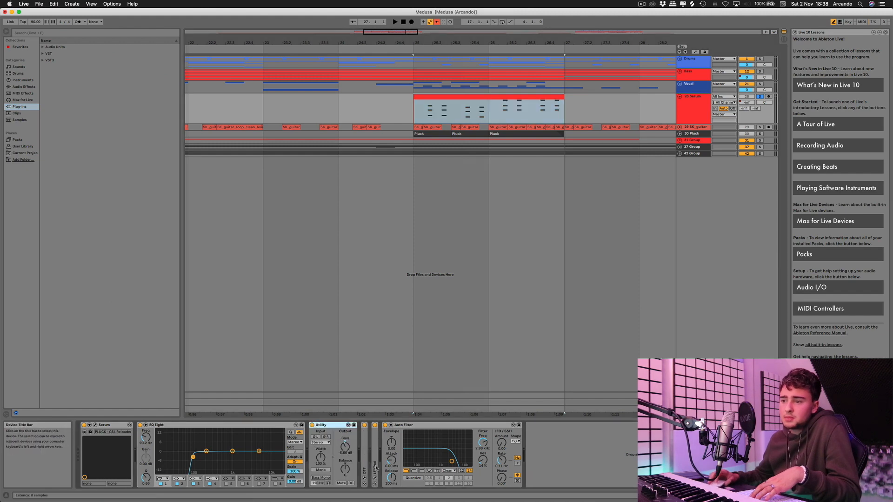
pyautogui.doubleClick(368, 449)
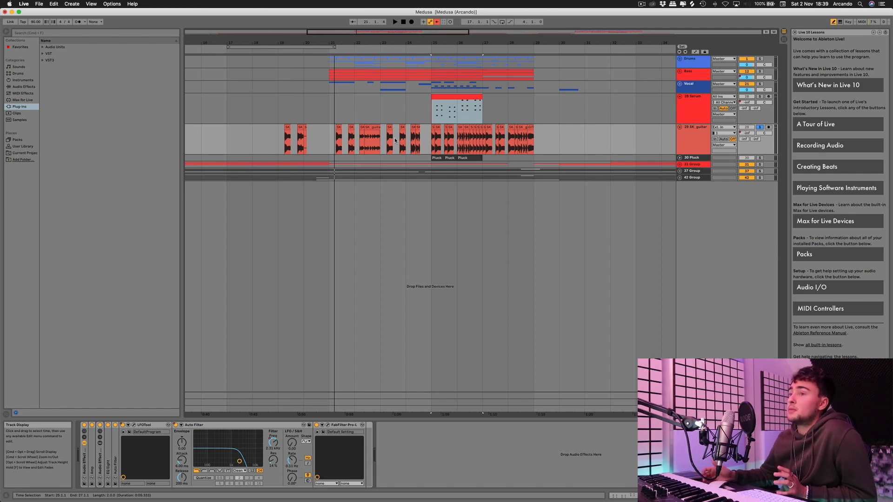
# Step: Listen to the soloed SK_guitar track 29 from bar 21, select it and switch to Splice to show the recently added samples
pyautogui.press('space')
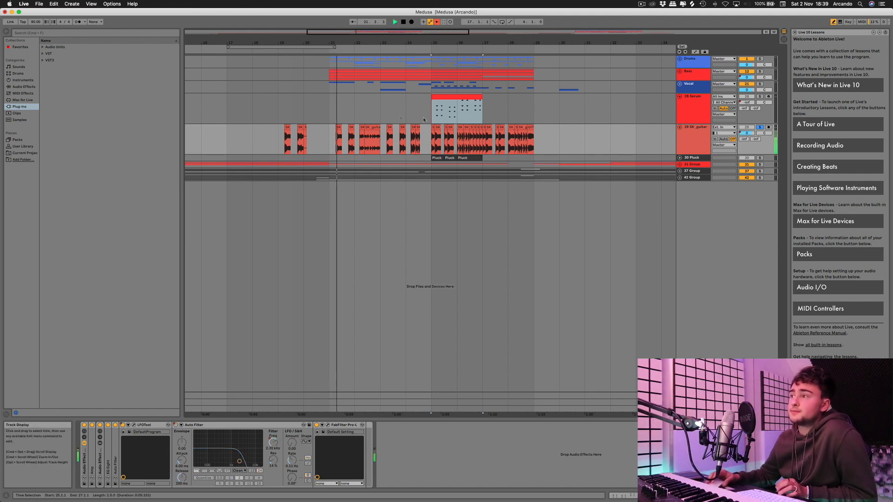
pyautogui.click(689, 138)
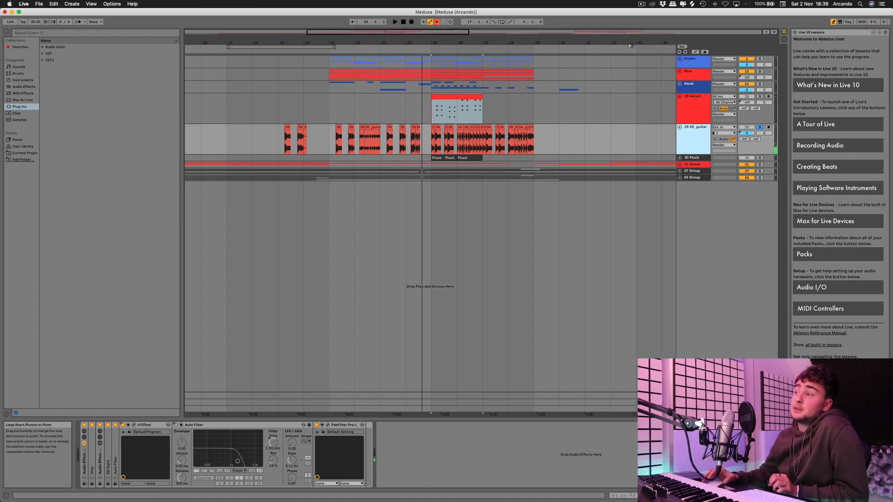
pyautogui.click(663, 4)
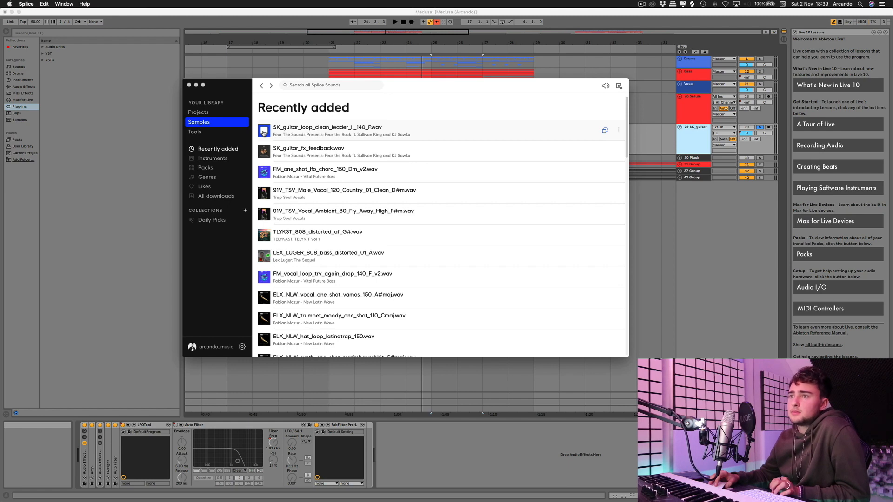
# Step: Return to Ableton Live, listen to the SK_guitar track from bar 21 with its first Audio Effect Rack bypassed, and re-enable the rack
pyautogui.click(264, 11)
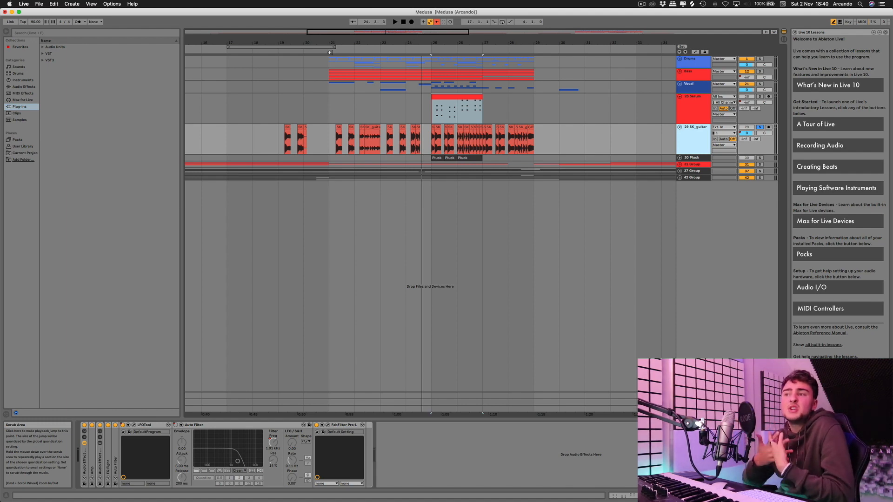
pyautogui.click(85, 425)
pyautogui.click(335, 52)
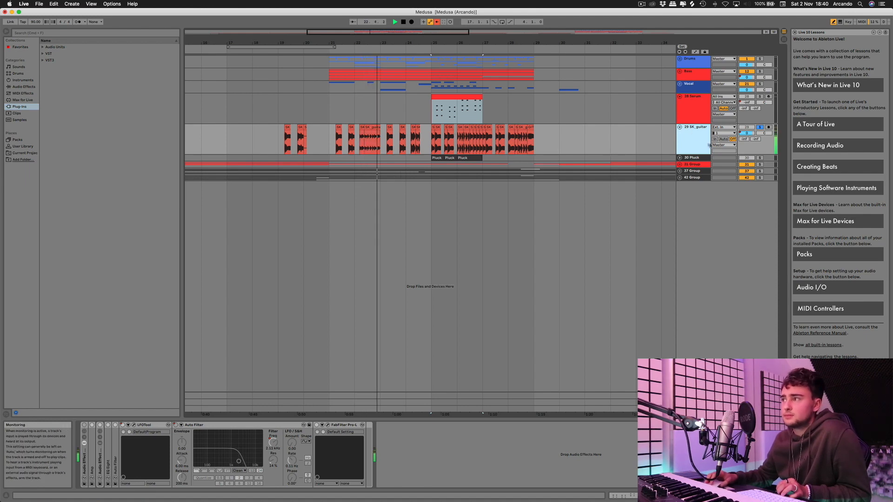
pyautogui.click(84, 425)
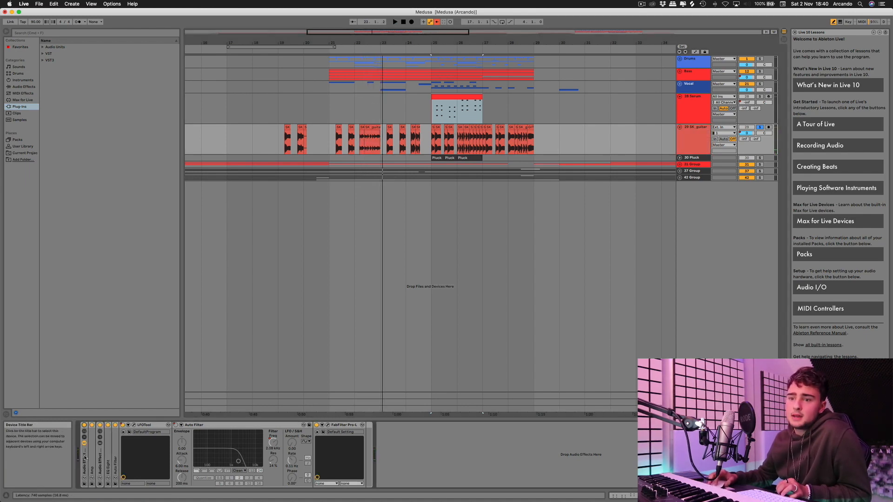
# Step: Expand the Amp, the following Audio Effect Rack, EQ Eight and Auto Filter devices in the SK_guitar chain to examine them
pyautogui.doubleClick(84, 458)
pyautogui.doubleClick(84, 458)
pyautogui.doubleClick(92, 458)
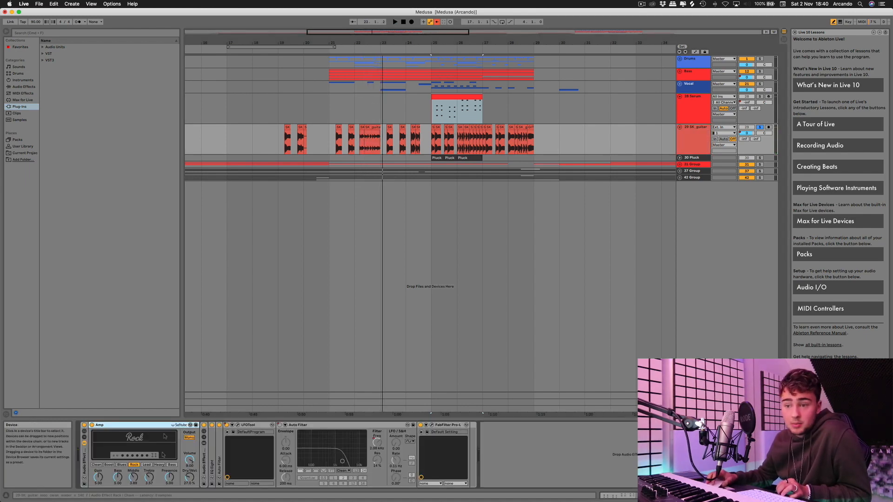
pyautogui.doubleClick(204, 459)
pyautogui.hscroll(5, 419, 450)
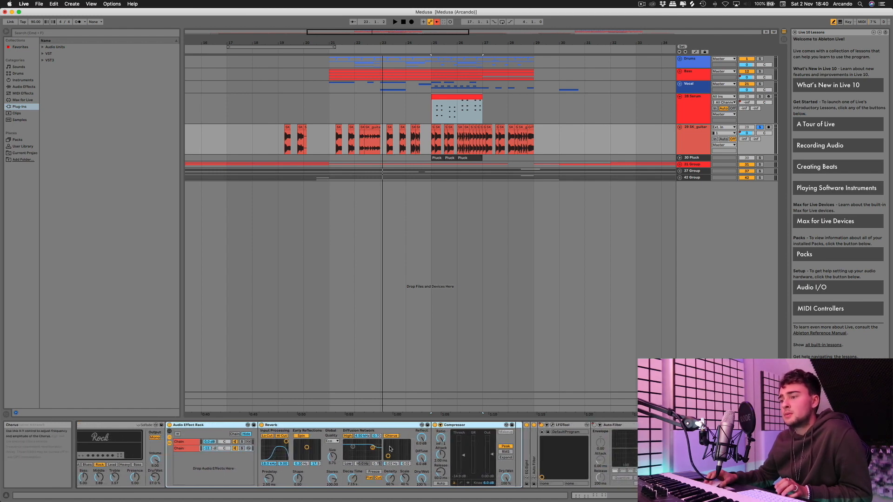
pyautogui.doubleClick(487, 460)
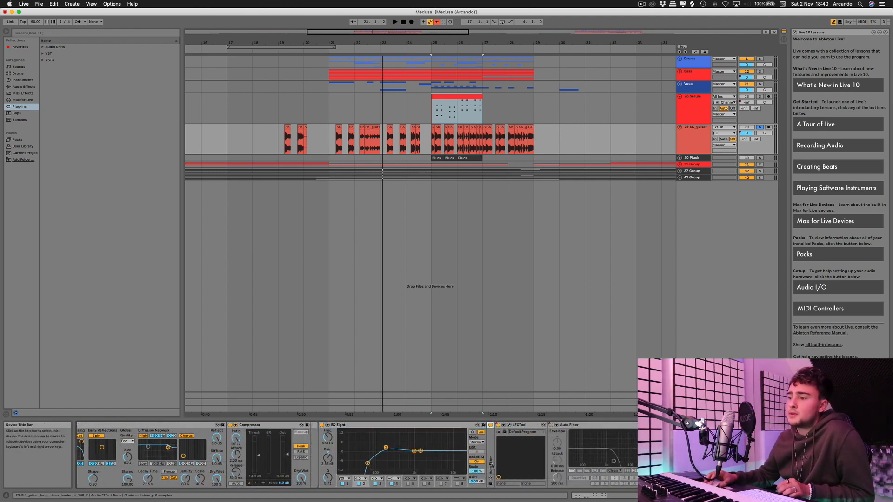
pyautogui.doubleClick(491, 465)
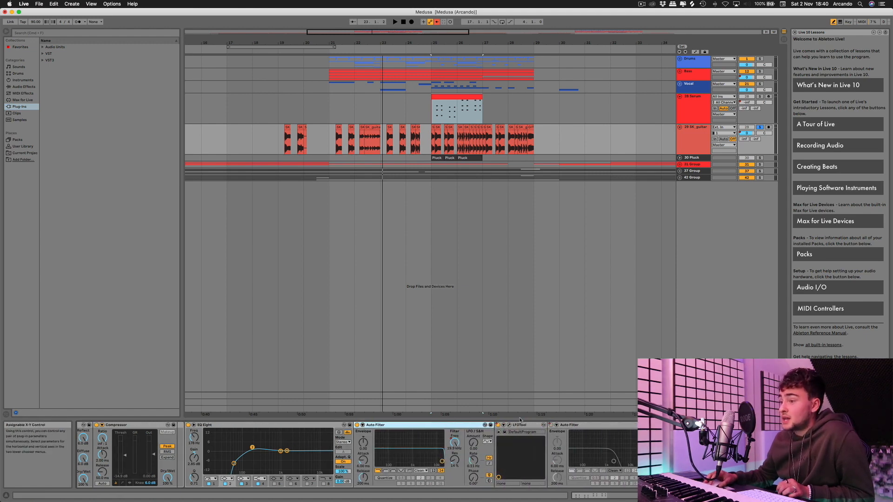
# Step: Examine and close the FabFilter Pro-L window, listen to SK_guitar from bar 21, and turn off the track's solo
pyautogui.click(703, 425)
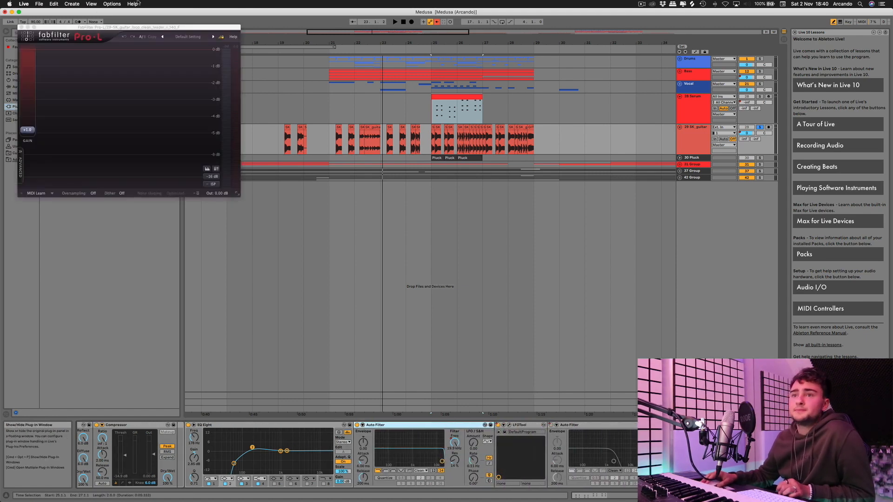
pyautogui.click(20, 28)
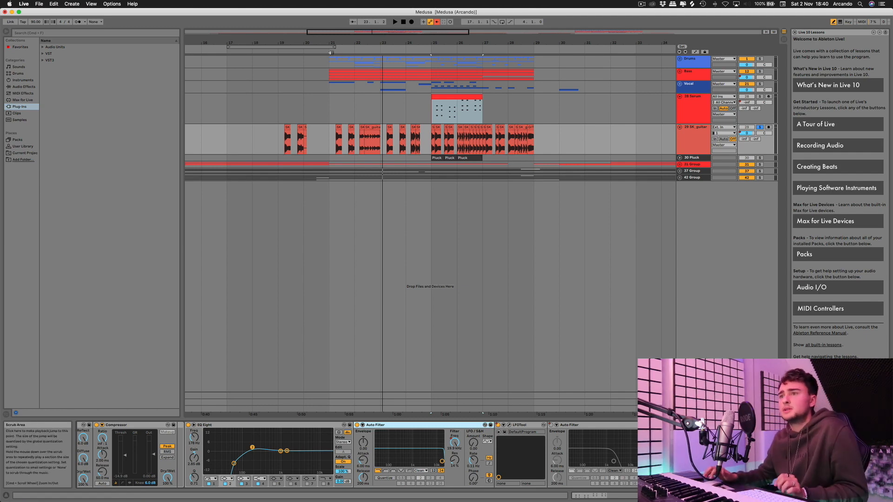
pyautogui.click(331, 52)
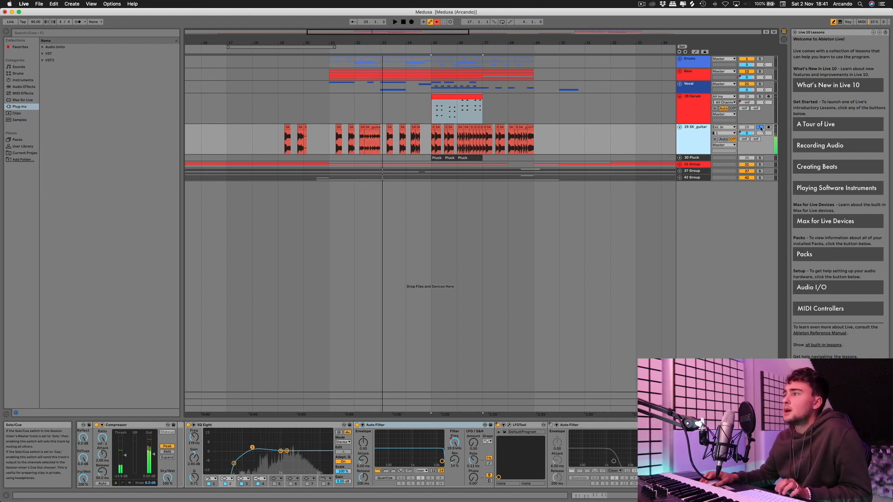
pyautogui.click(761, 128)
# Step: Examine the sample settings of the four SK_guitar clips starting at bar 25, including their transposition
pyautogui.moveTo(431, 42); pyautogui.dragTo(430, 86)
pyautogui.doubleClick(443, 127)
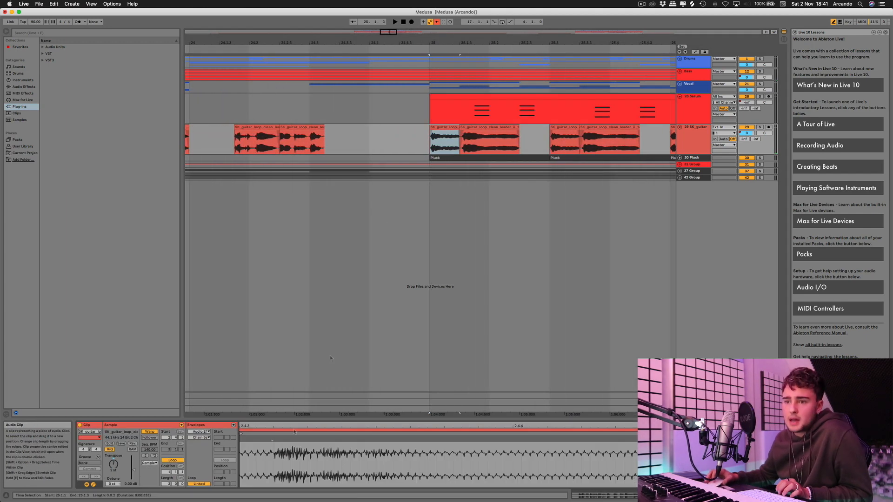
pyautogui.click(501, 126)
pyautogui.click(569, 128)
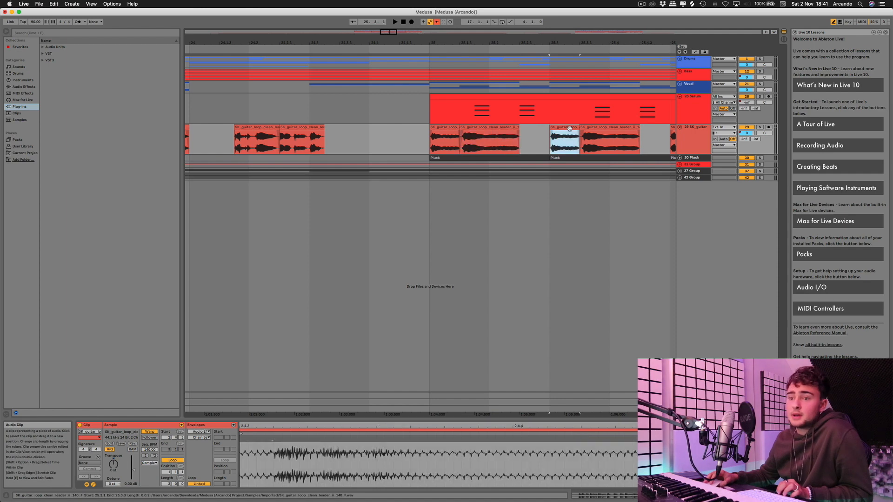
pyautogui.click(619, 142)
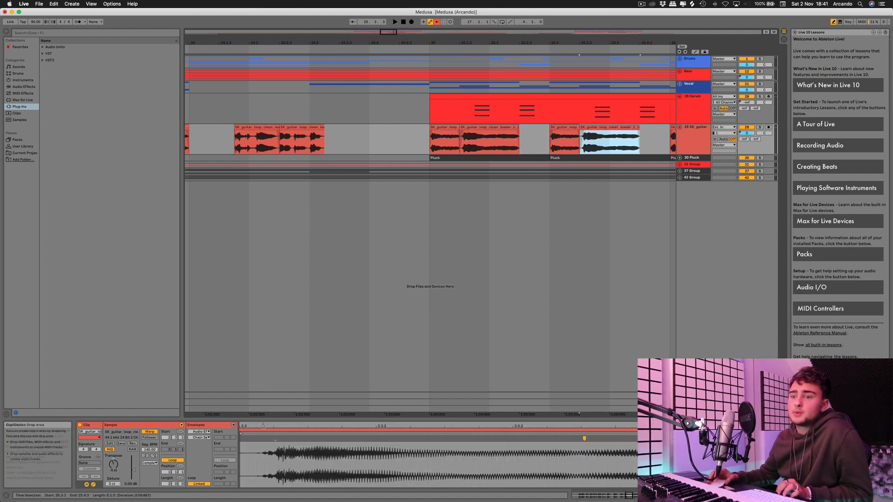
pyautogui.moveTo(461, 43); pyautogui.dragTo(451, 16)
pyautogui.hscroll(2, 451, 80)
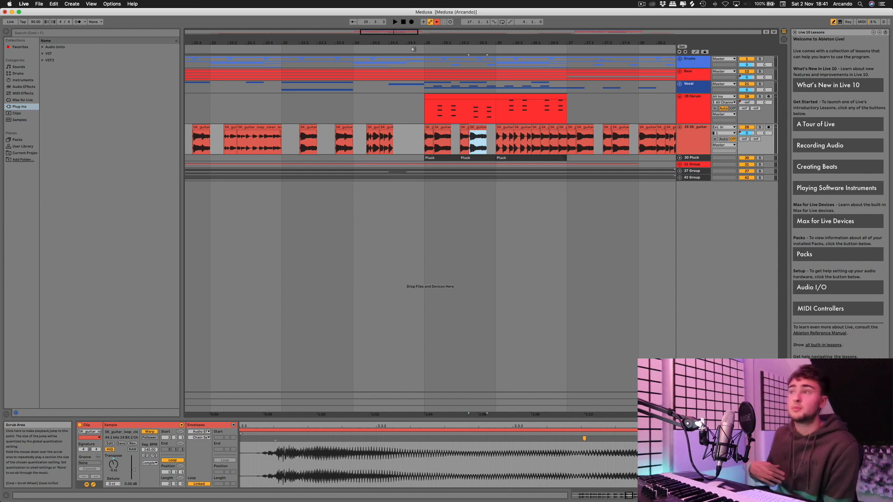
# Step: Unfold track 30 Pluck, solo it and listen to it from bar 25
pyautogui.click(679, 158)
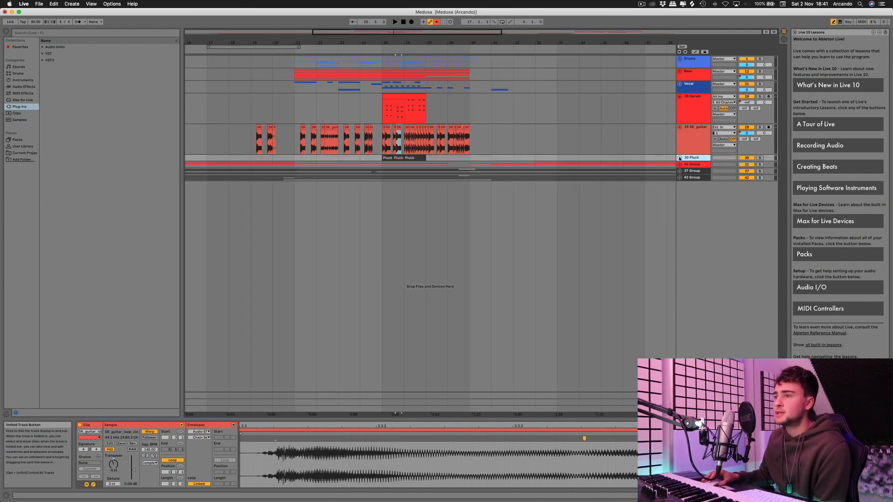
pyautogui.click(679, 158)
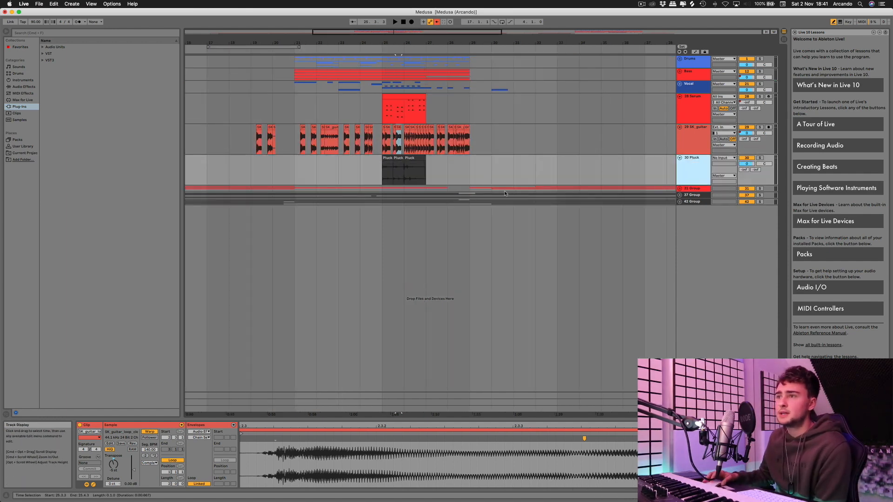
pyautogui.click(760, 158)
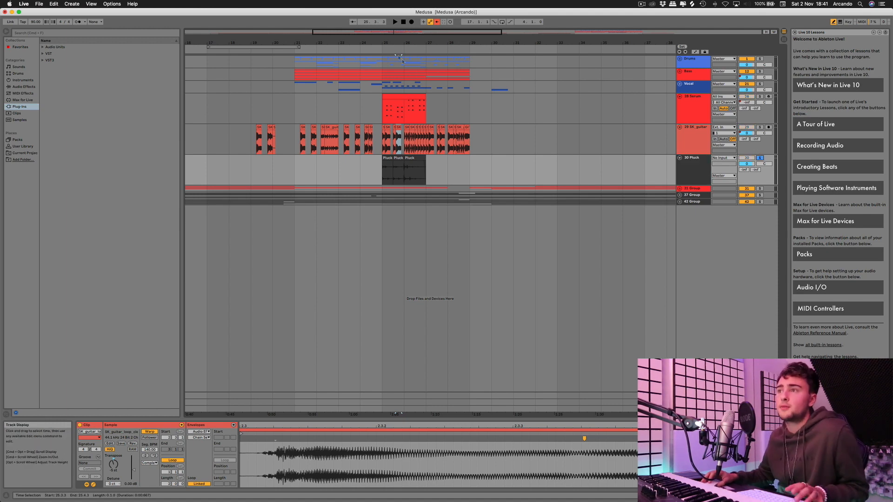
pyautogui.click(382, 51)
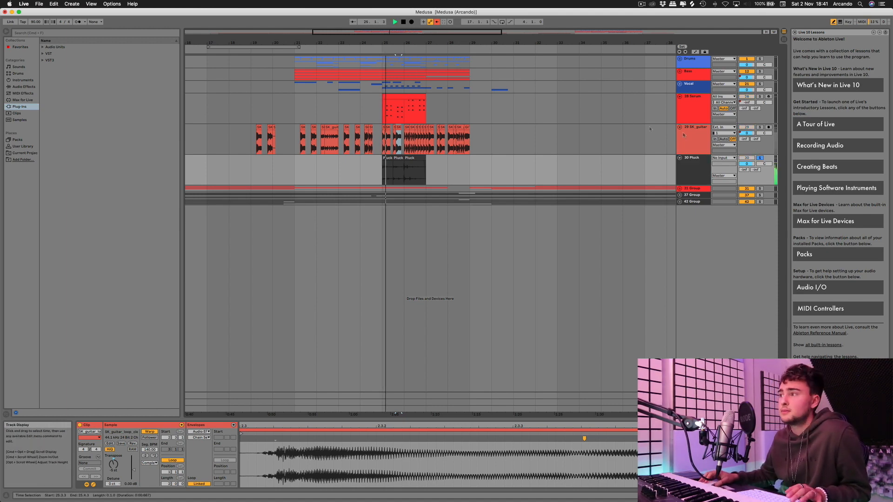
pyautogui.click(702, 170)
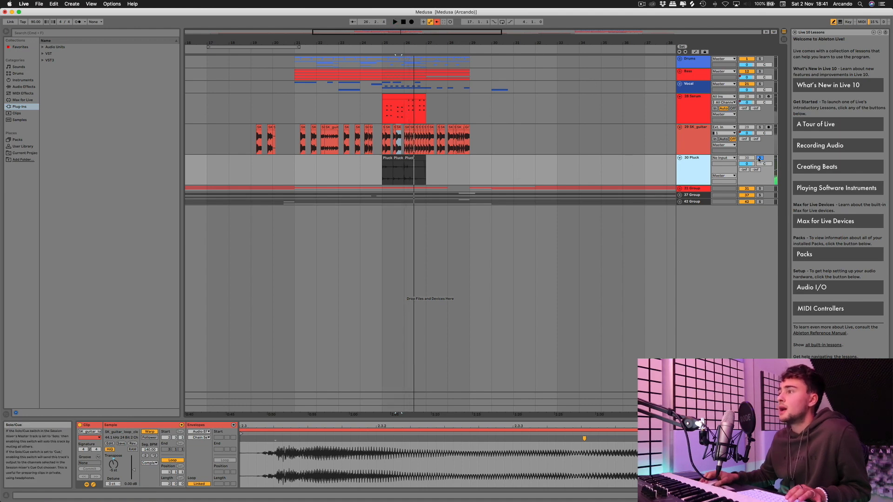
pyautogui.click(620, 182)
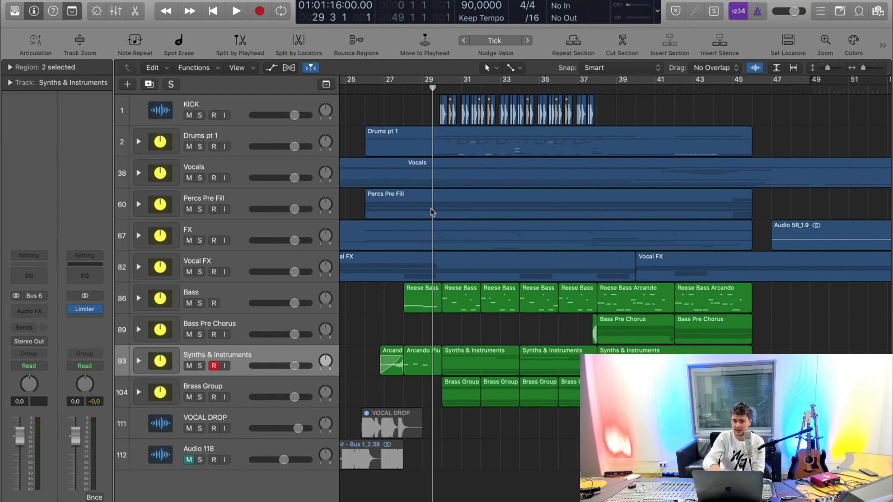
# Step: In the Logic Pro project, listen to the full mix from bars 29 and 28, and return the playhead to bar 28
pyautogui.press('space')
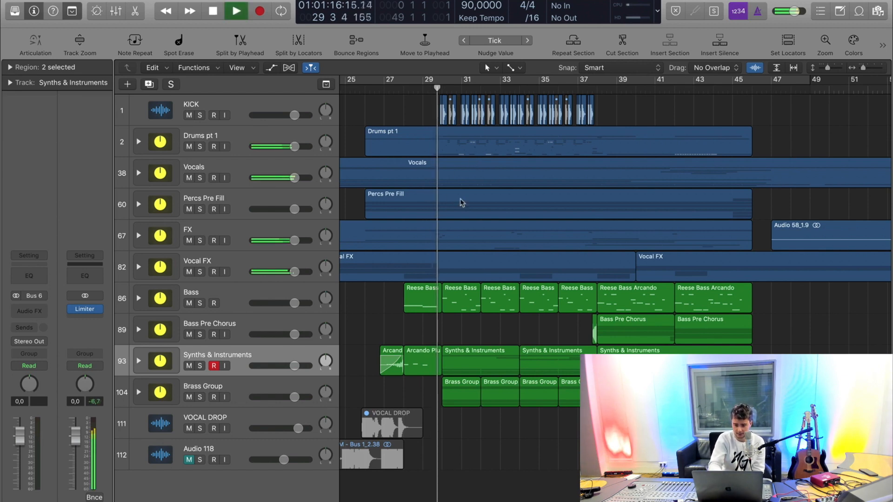
pyautogui.press('space')
pyautogui.click(403, 90)
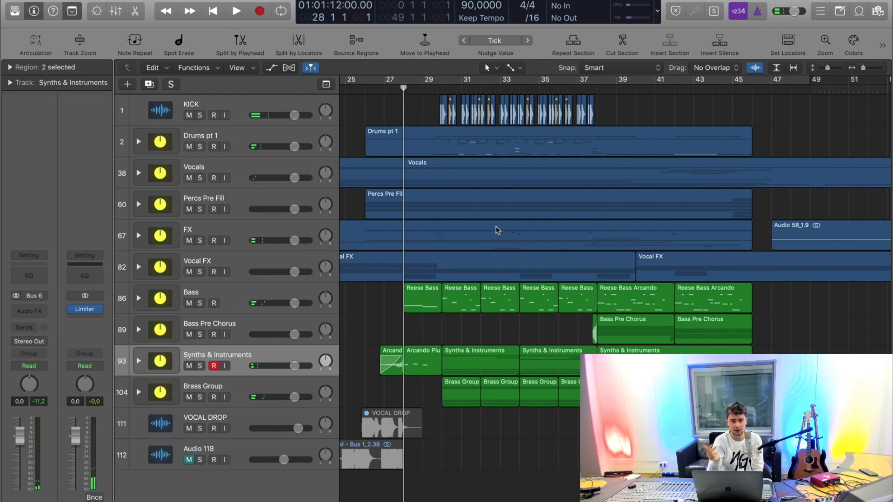
pyautogui.press('space')
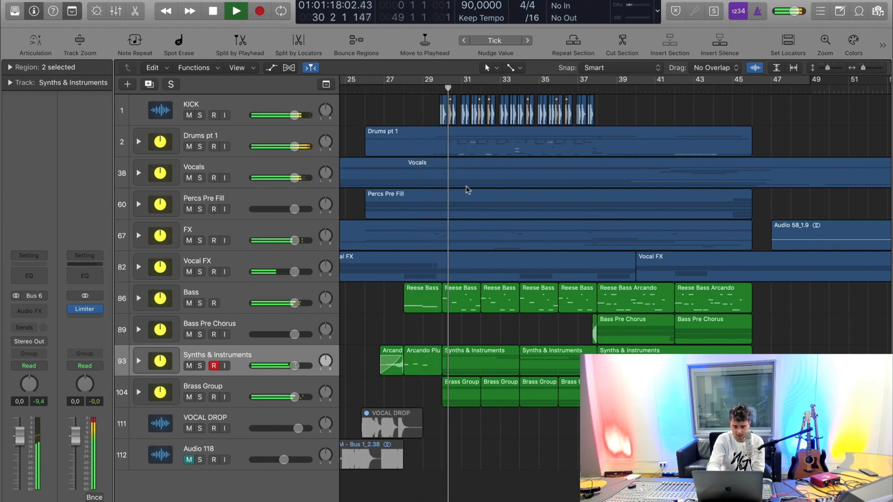
pyautogui.press('space')
pyautogui.click(445, 92)
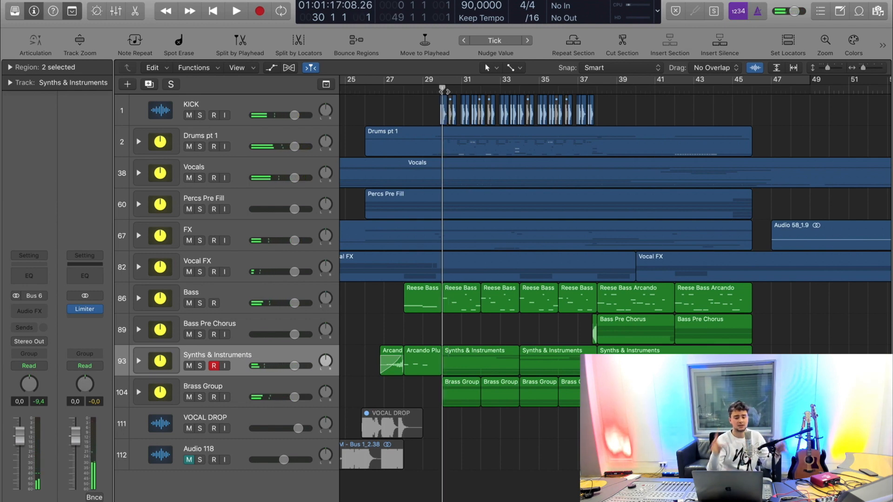
pyautogui.press(',')
pyautogui.press(',')
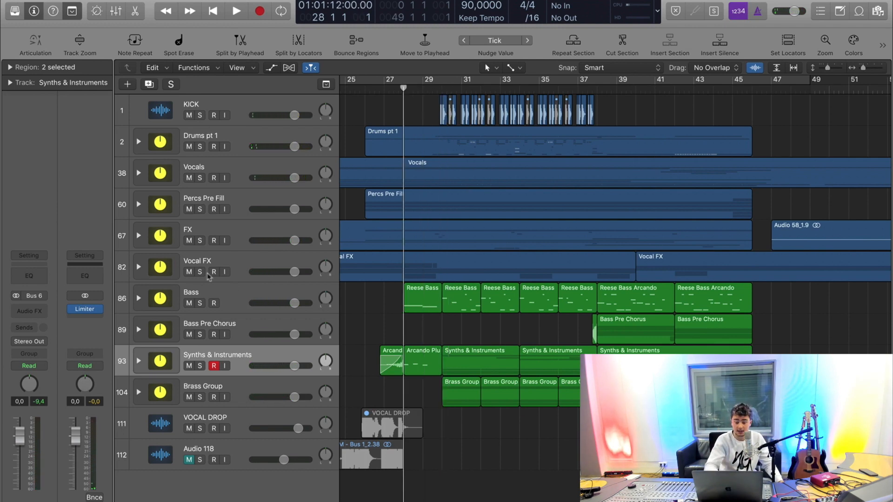
# Step: Solo the Vocal FX stack, unfold it while listening from bar 28, and clear the solo
pyautogui.click(200, 272)
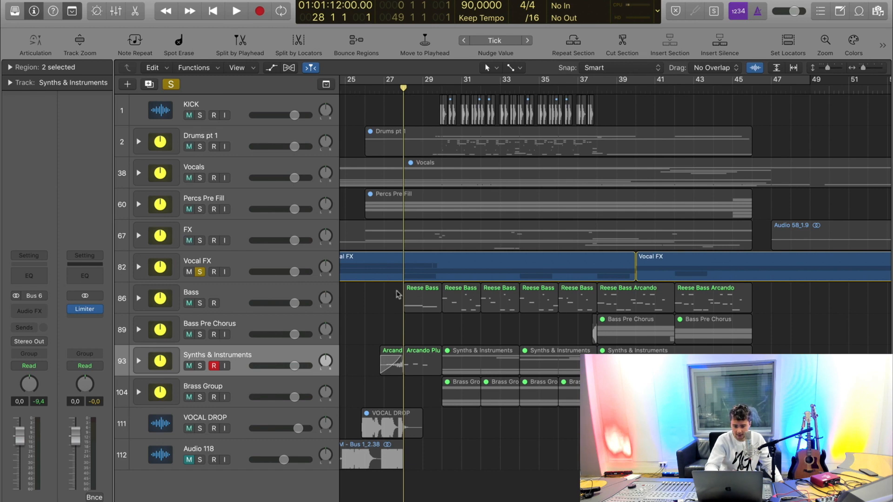
pyautogui.press('space')
pyautogui.click(138, 268)
pyautogui.hscroll(1, 407, 337)
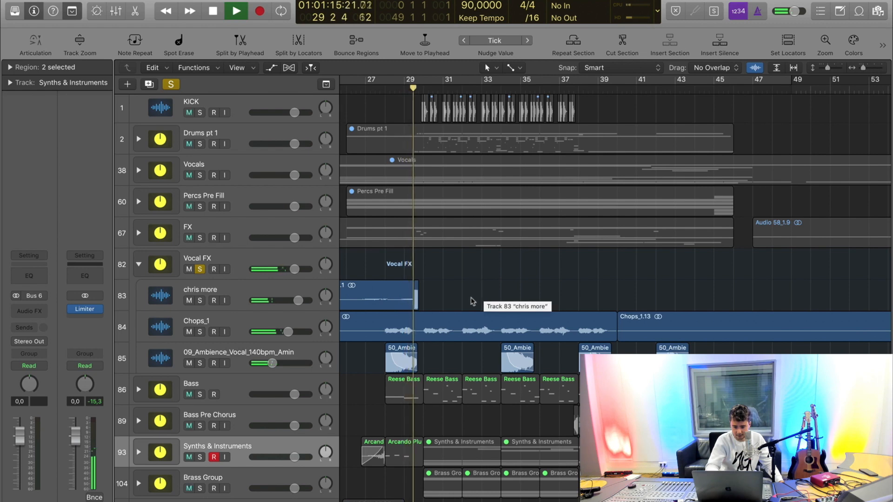
pyautogui.press('space')
pyautogui.click(172, 84)
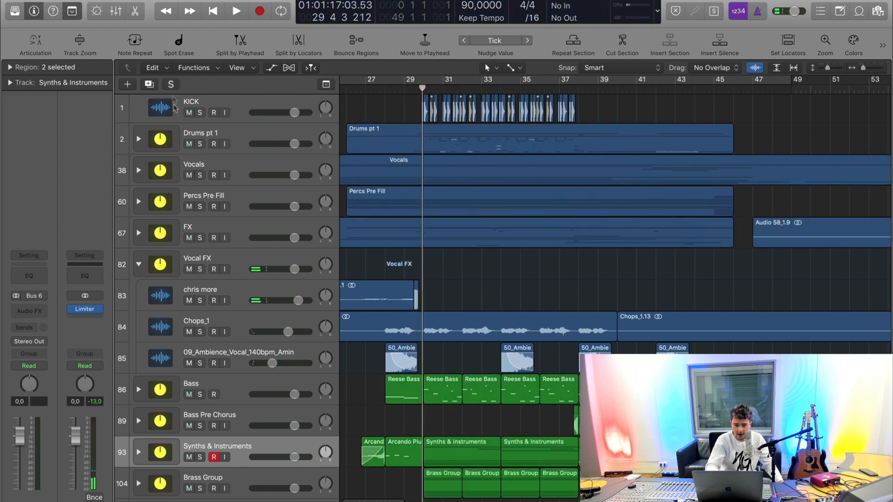
# Step: Unfold the Drums pt 1 stack and look through its drum tracks
pyautogui.click(138, 139)
pyautogui.scroll(-10, 409, 201)
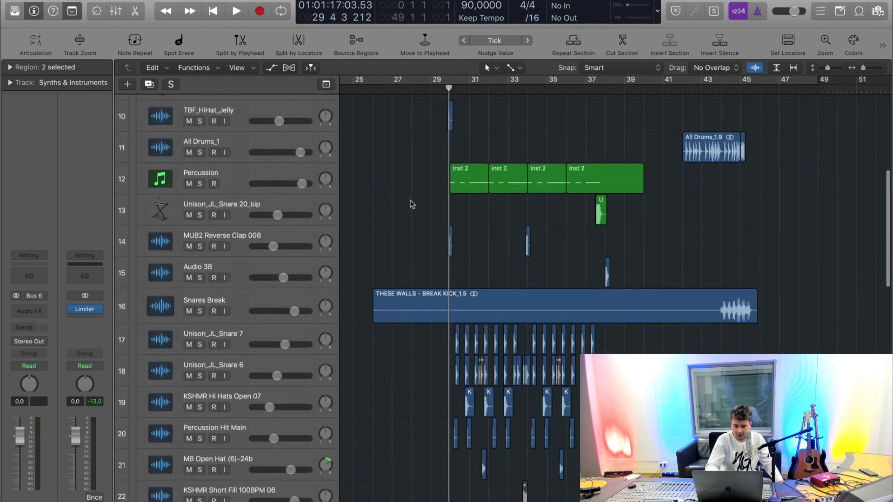
pyautogui.scroll(10, 410, 204)
# Step: Solo Drums pt 1 and listen from bar 29, stop just after bar 30, and clear the solo
pyautogui.click(431, 88)
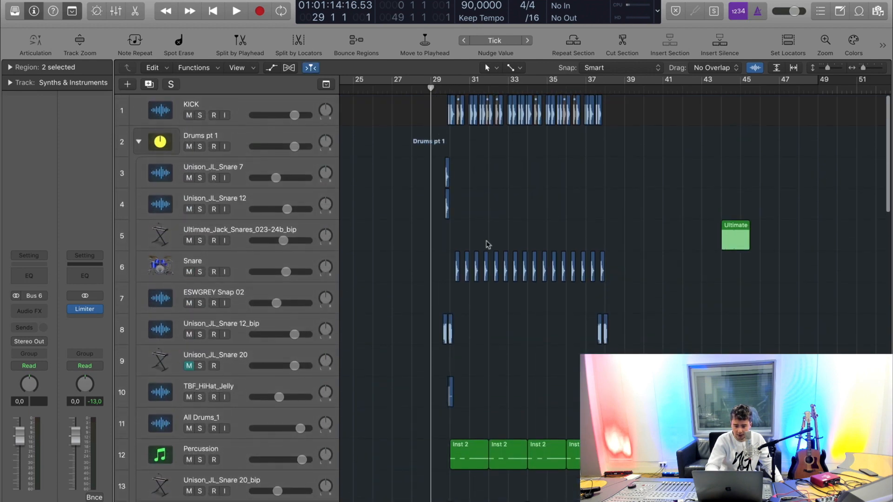
pyautogui.scroll(3, 487, 242)
pyautogui.scroll(4, 487, 242)
pyautogui.click(200, 147)
pyautogui.press('space')
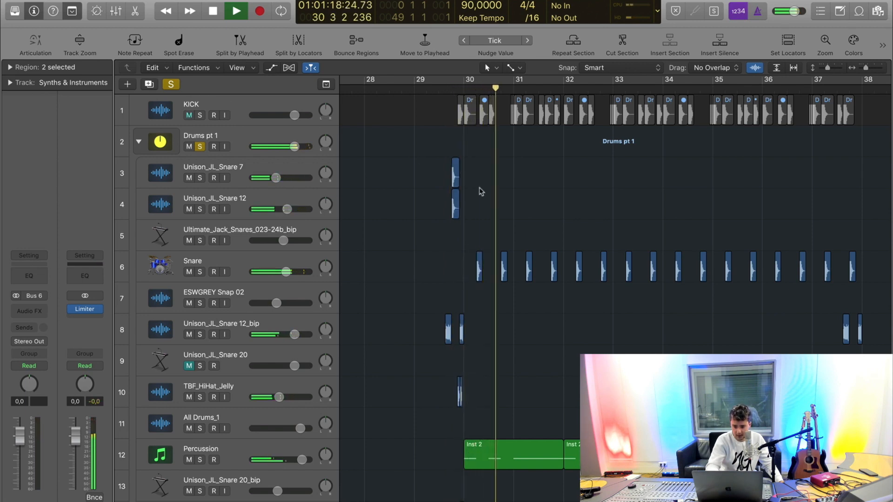
pyautogui.press('space')
pyautogui.click(449, 91)
pyautogui.click(171, 85)
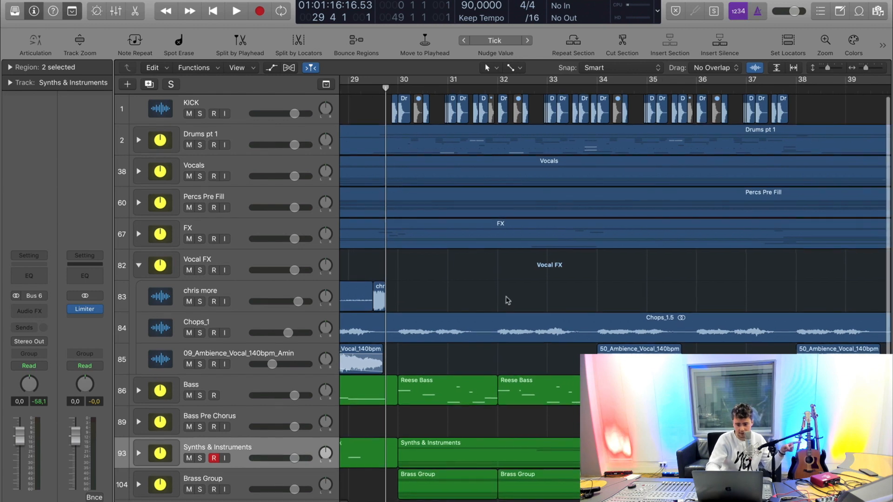
# Step: Listen to the full mix from just before bar 30 through to bar 35 and look over the track stacks
pyautogui.press('space')
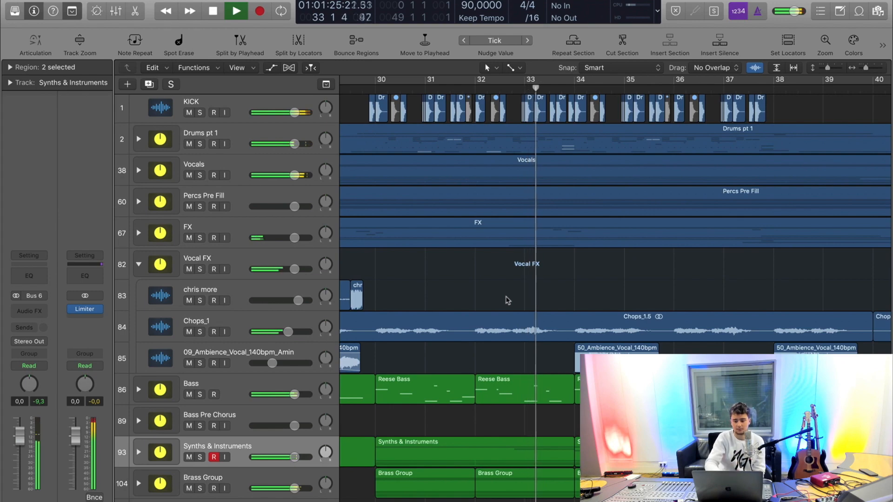
pyautogui.hscroll(3, 508, 300)
pyautogui.hscroll(-2, 508, 300)
pyautogui.scroll(-1, 508, 301)
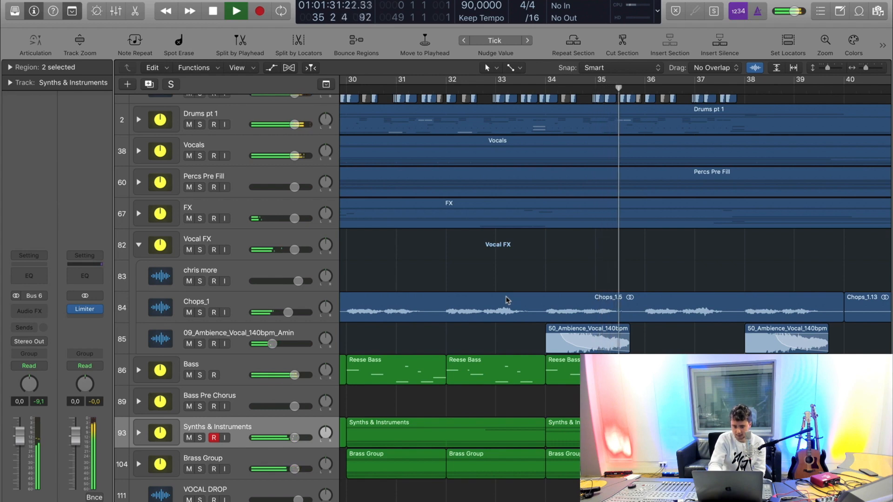
pyautogui.press('space')
pyautogui.scroll(2, 578, 313)
pyautogui.scroll(-5, 452, 328)
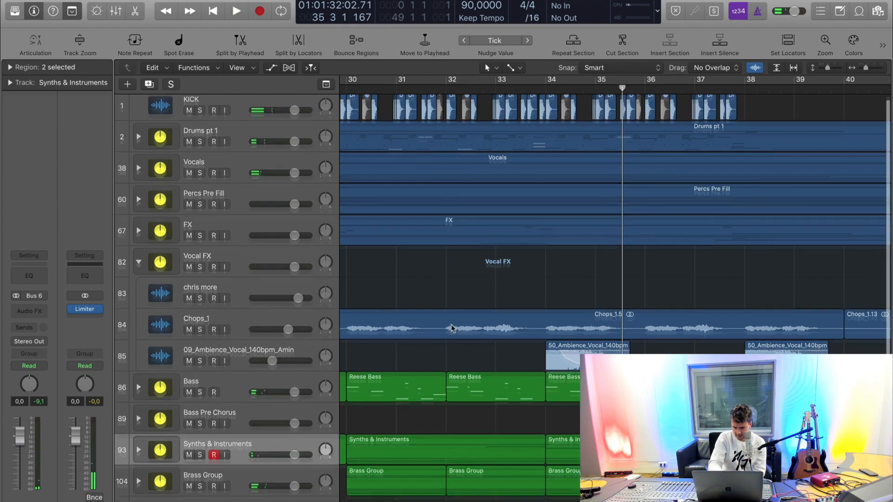
# Step: Move the playhead to bar 34, unfold the FX stack and look over its sweep and impact tracks
pyautogui.scroll(1, 453, 325)
pyautogui.hscroll(3, 456, 270)
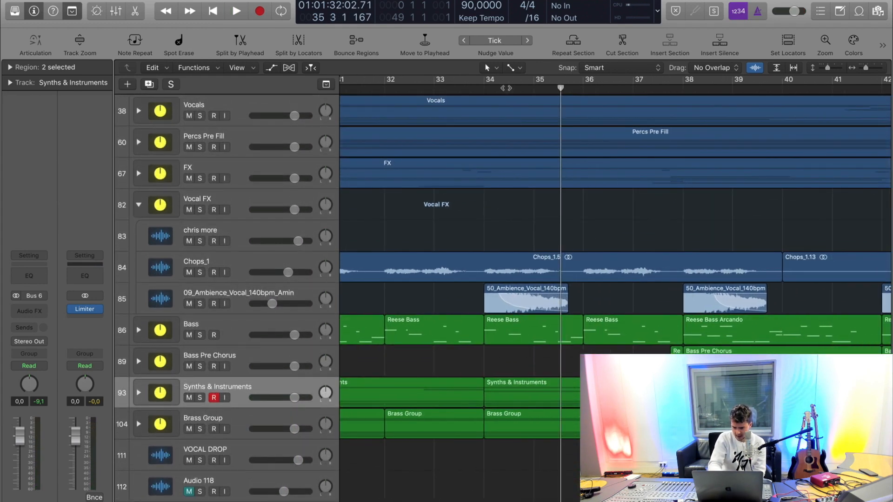
pyautogui.click(484, 89)
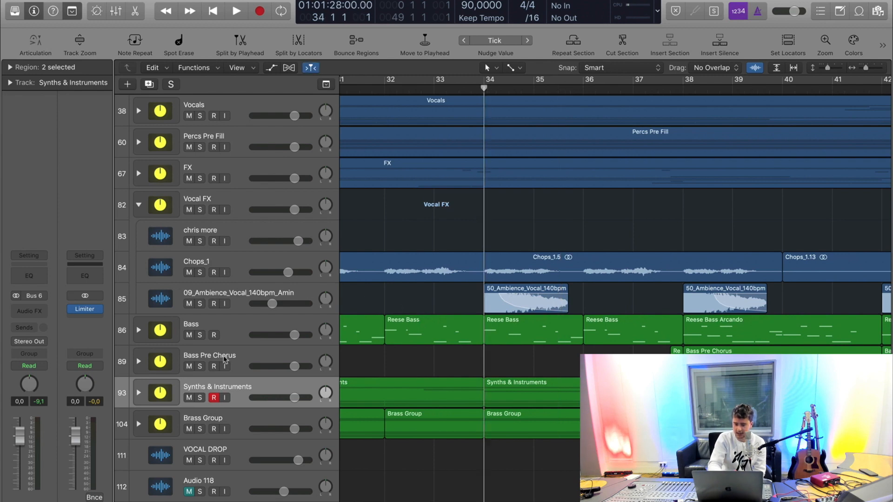
pyautogui.scroll(1, 434, 299)
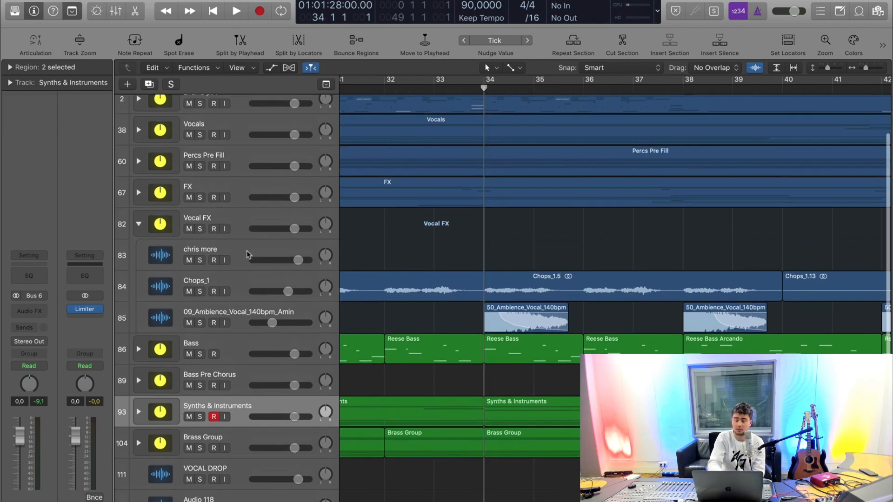
pyautogui.click(139, 192)
pyautogui.scroll(-2, 449, 284)
pyautogui.scroll(-1, 449, 284)
# Step: Solo the FX stack, listen from just after bar 33, clear the solo and look through the remaining FX tracks
pyautogui.click(452, 85)
pyautogui.click(197, 135)
pyautogui.scroll(-6, 454, 238)
pyautogui.press('space')
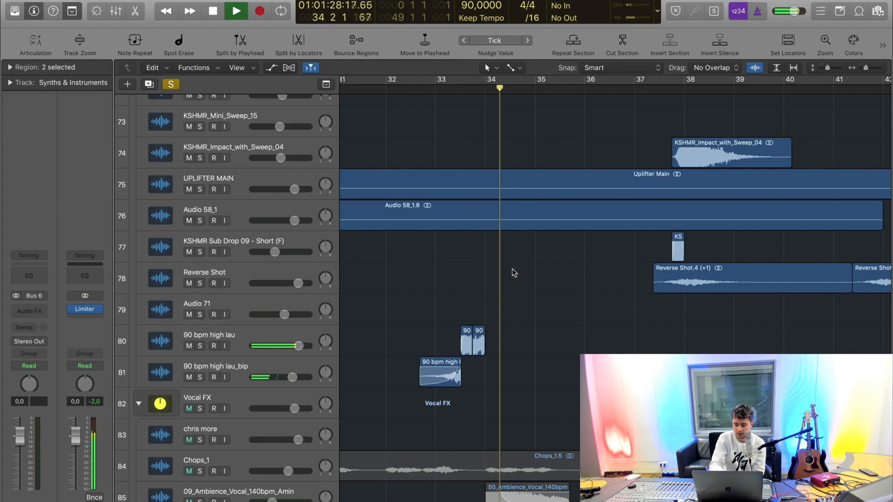
pyautogui.press('space')
pyautogui.scroll(5, 511, 272)
pyautogui.click(171, 85)
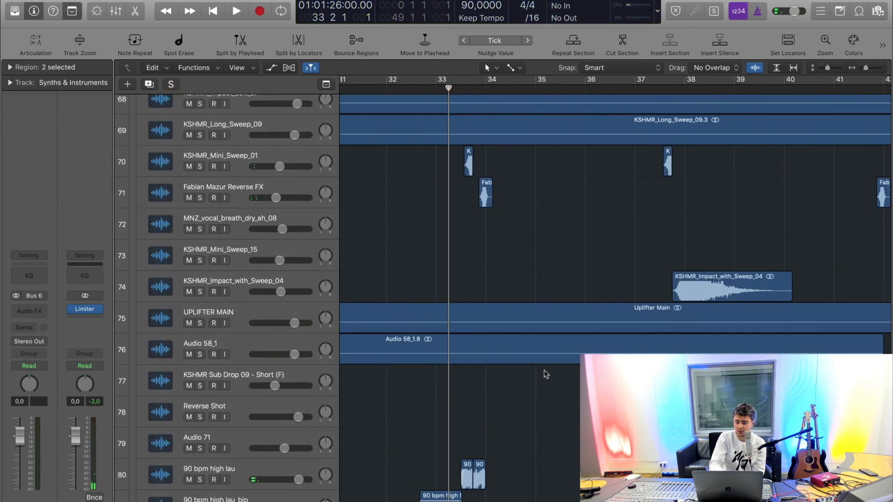
pyautogui.scroll(-4, 545, 375)
pyautogui.scroll(-2, 546, 374)
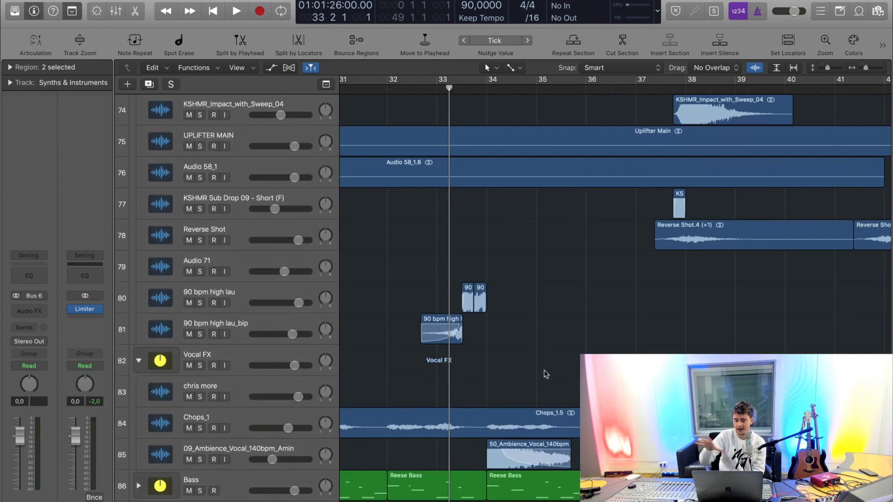
# Step: Unfold the Synths & Instruments stack and look through its instrument tracks
pyautogui.scroll(15, 546, 374)
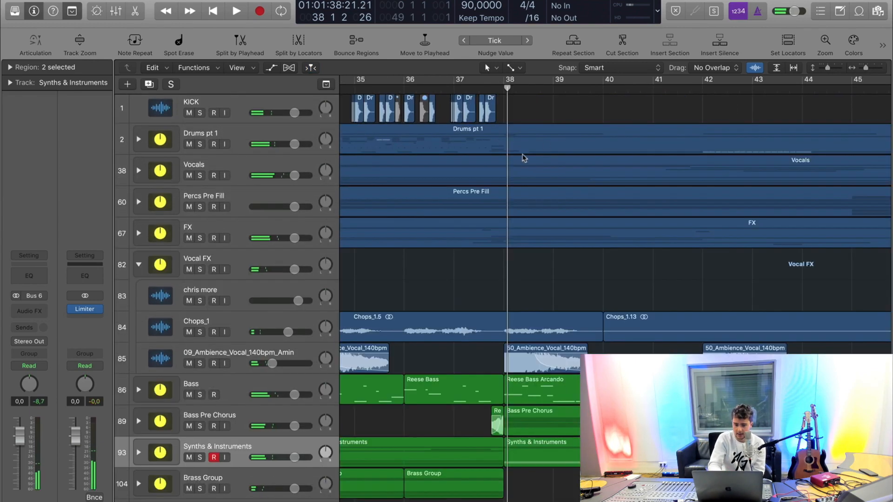
pyautogui.scroll(-2, 523, 157)
pyautogui.hscroll(-6, 523, 156)
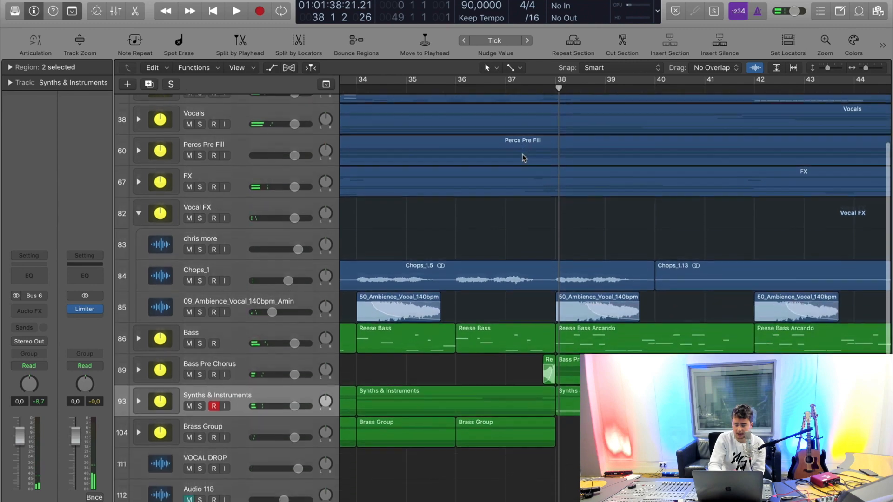
pyautogui.click(138, 395)
pyautogui.scroll(-5, 409, 404)
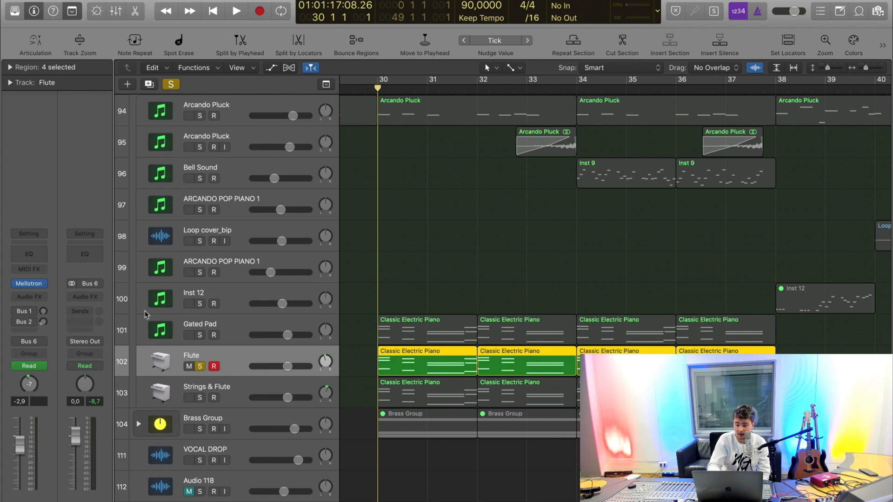
# Step: Open the Flute track's Vintage Mellotron and listen to the soloed flute part from bar 30
pyautogui.click(24, 285)
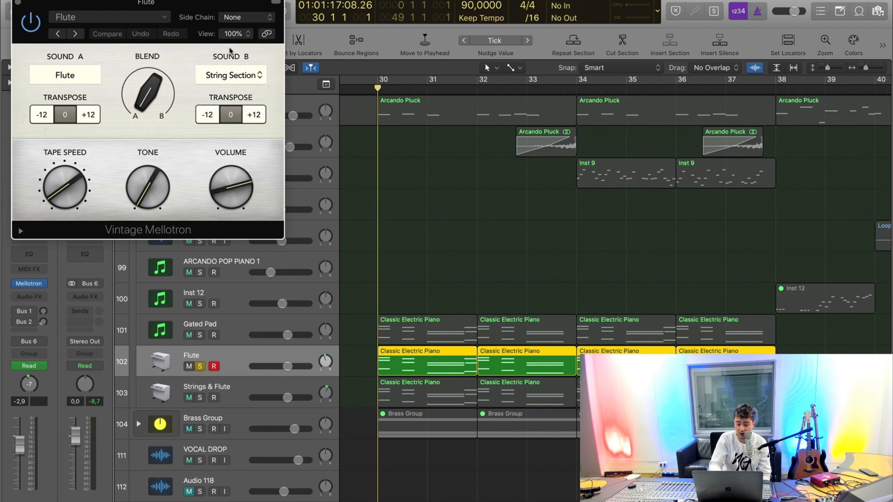
pyautogui.moveTo(192, 4); pyautogui.dragTo(571, 81)
pyautogui.press('space')
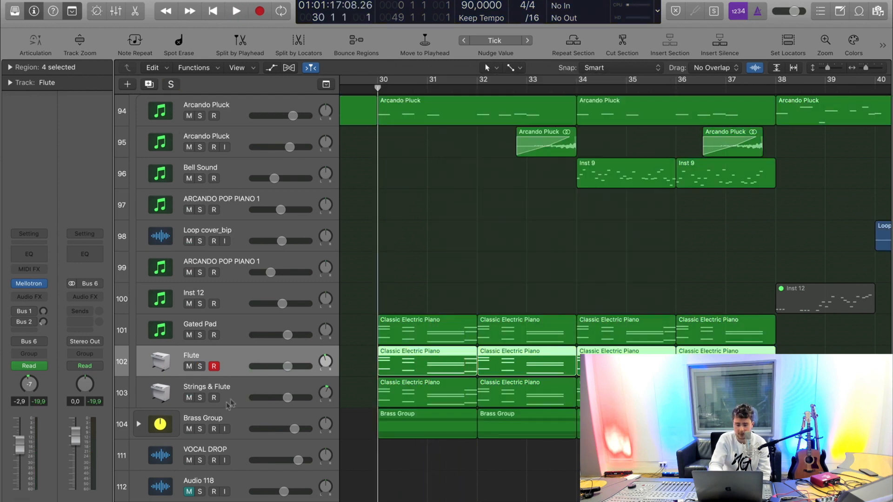
# Step: Solo the Strings & Flute track, view its Vintage Mellotron settings while listening from bar 30, and close the instrument
pyautogui.click(237, 395)
pyautogui.click(200, 399)
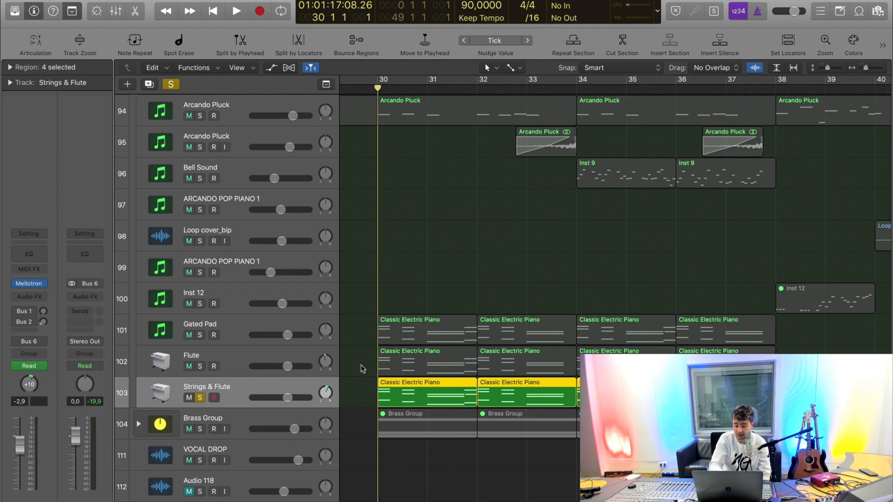
pyautogui.click(29, 285)
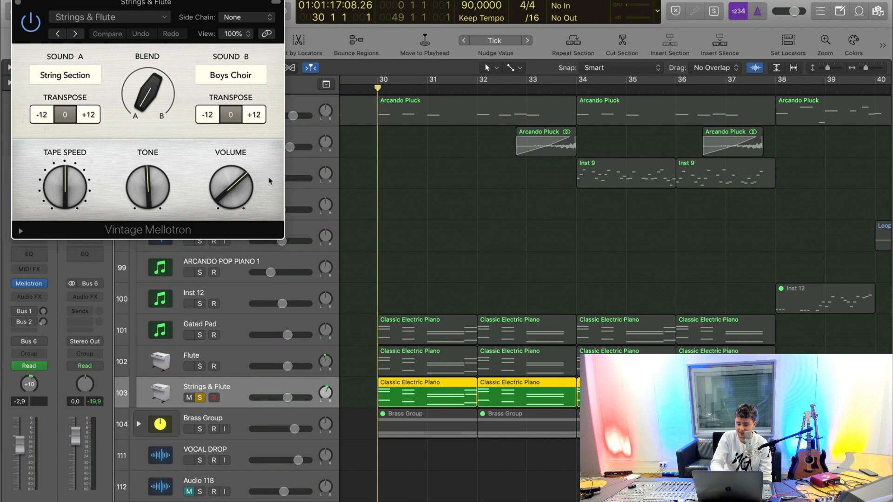
pyautogui.press('space')
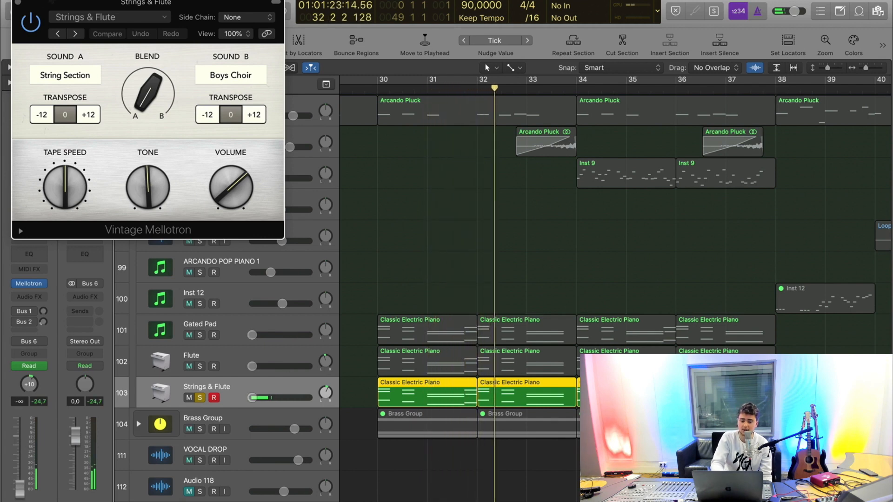
pyautogui.click(21, 4)
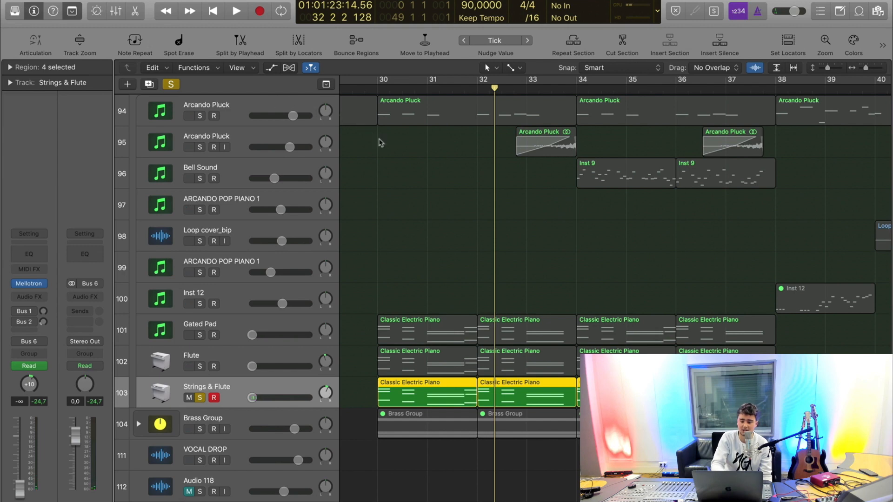
# Step: Return to bar 30, clear the Strings & Flute solo and play the full mix
pyautogui.scroll(2, 409, 192)
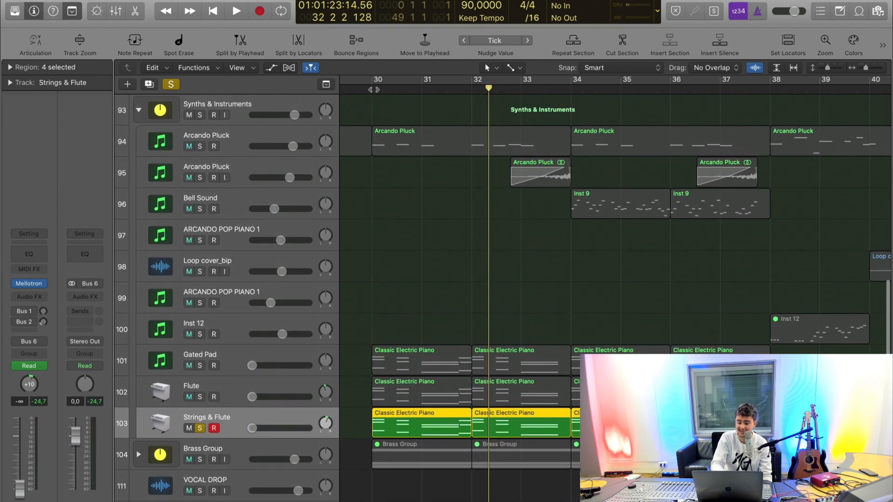
pyautogui.press('space')
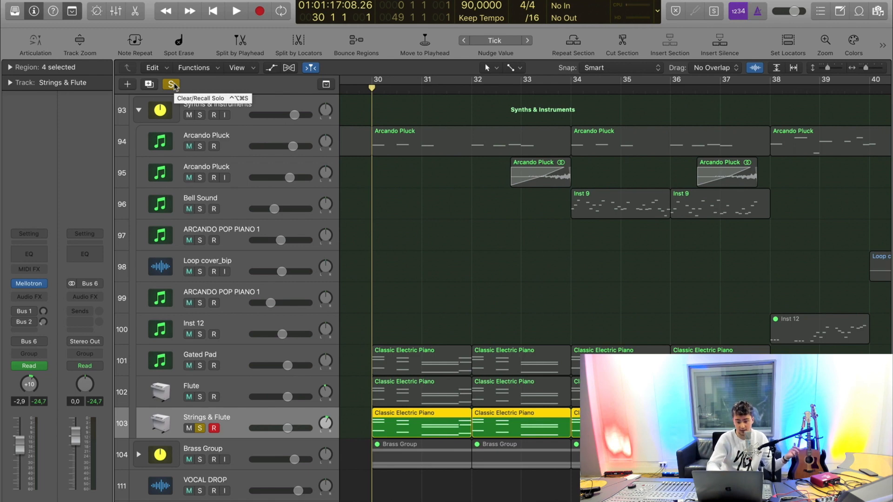
pyautogui.click(172, 84)
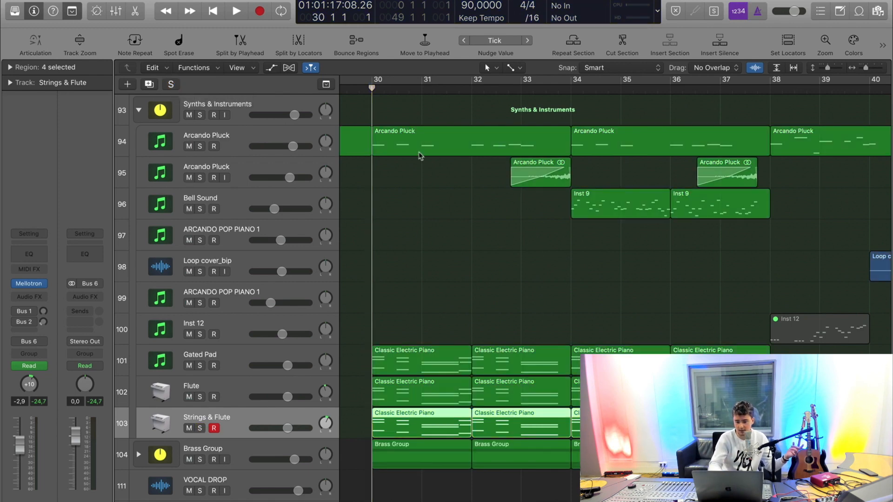
pyautogui.press('space')
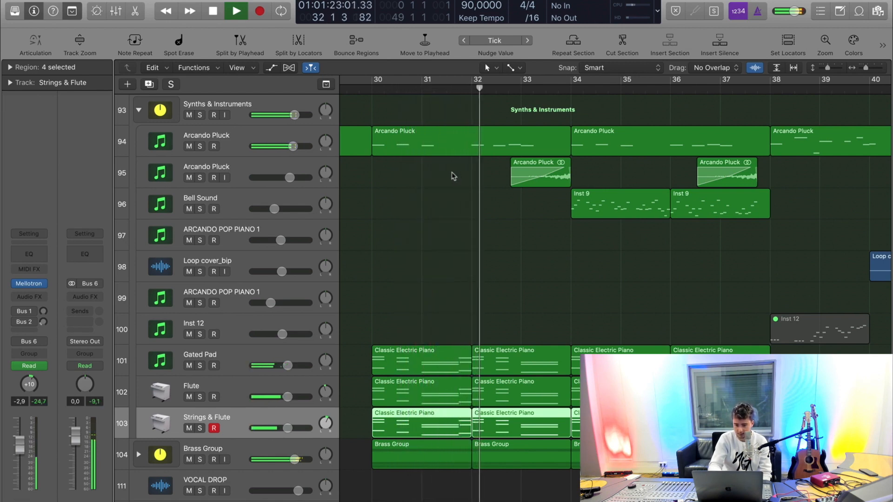
# Step: Fold the Synths & Instruments and Vocal FX stacks while listening, and stop playback just after bar 35
pyautogui.scroll(1, 503, 255)
pyautogui.hscroll(2, 503, 256)
pyautogui.scroll(1, 504, 257)
pyautogui.click(138, 162)
pyautogui.hscroll(1, 476, 237)
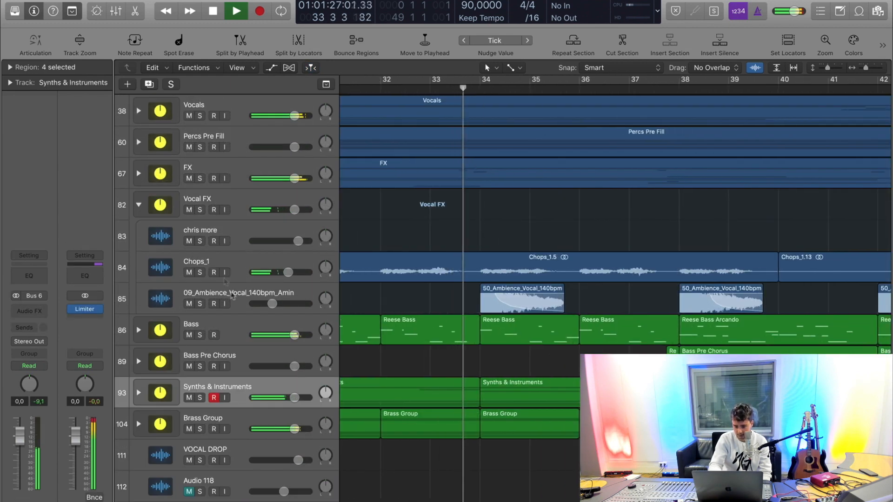
pyautogui.click(139, 205)
pyautogui.scroll(1, 560, 268)
pyautogui.hscroll(4, 561, 269)
pyautogui.hscroll(-2, 560, 268)
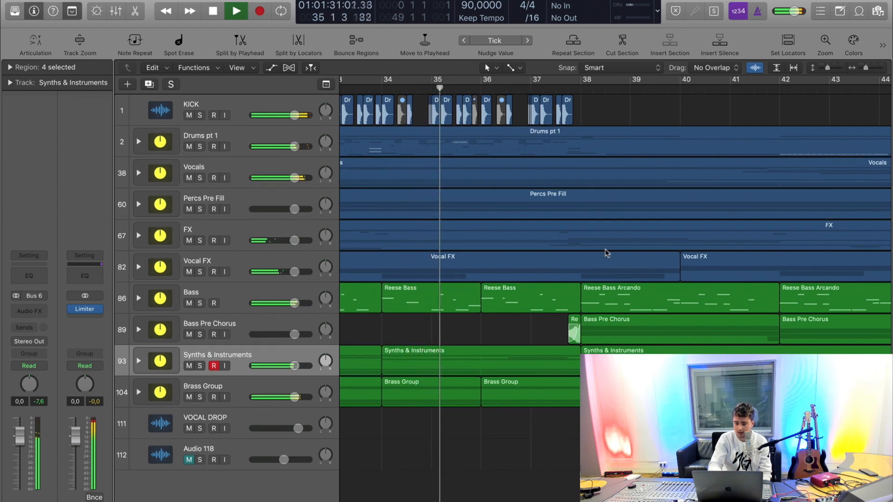
pyautogui.press('space')
pyautogui.hscroll(-2, 607, 254)
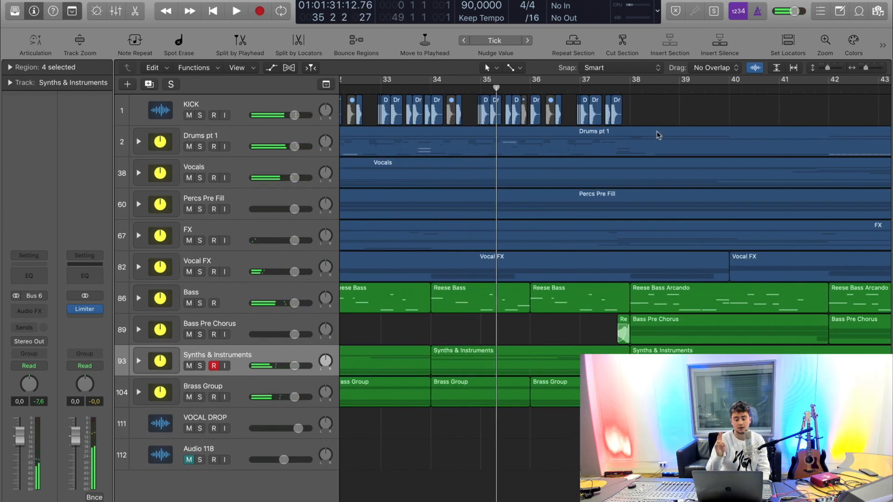
# Step: Listen to the soloed Bass Pre Chorus stack from bar 38 through to bar 40 with its tracks unfolded
pyautogui.click(634, 91)
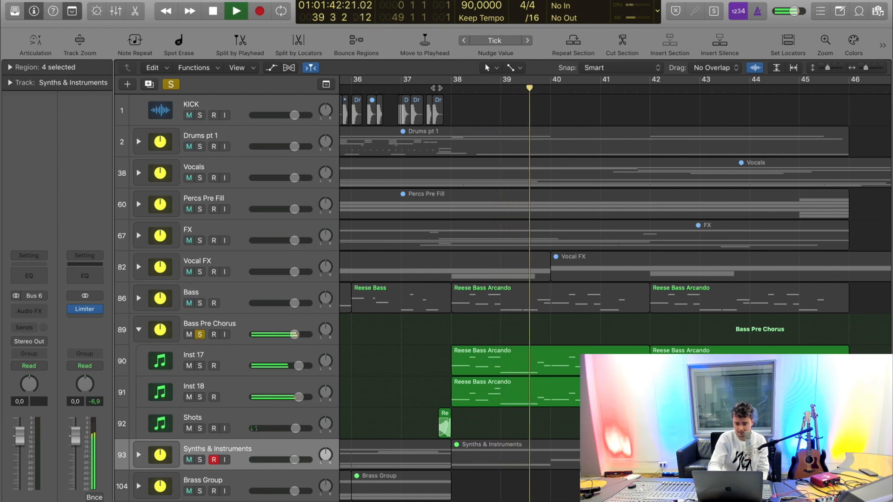
pyautogui.hscroll(2, 618, 340)
pyautogui.scroll(-1, 618, 340)
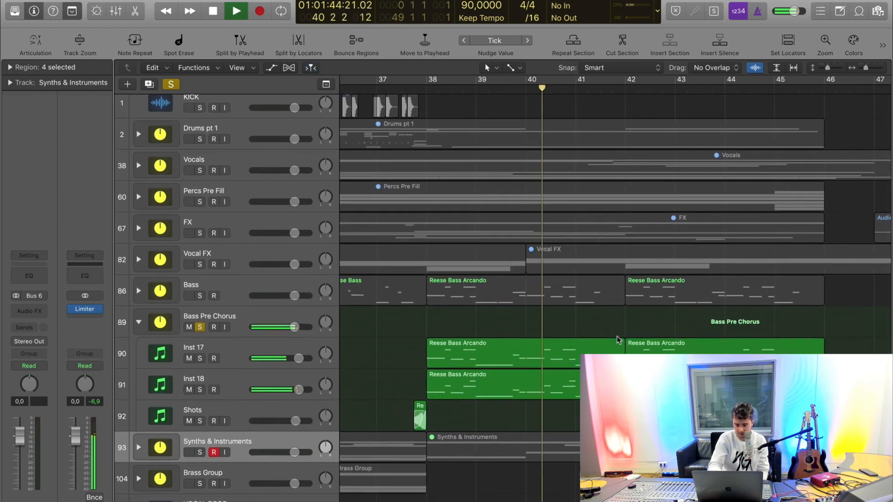
pyautogui.press('space')
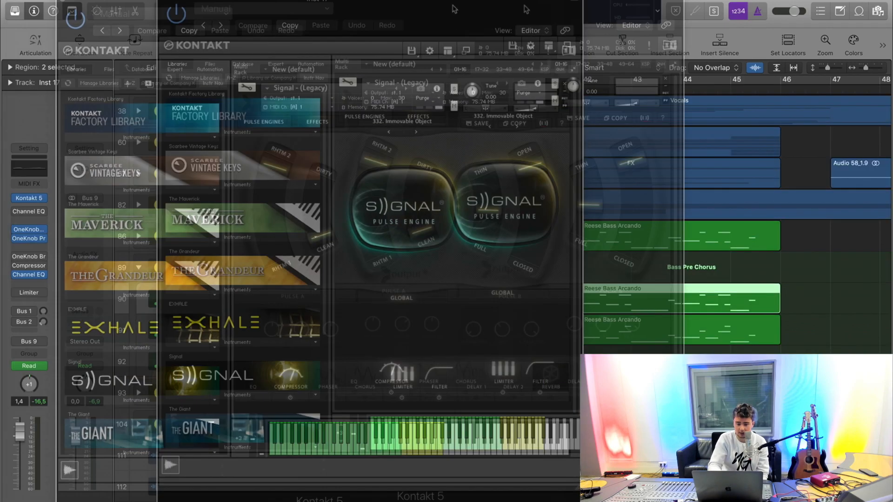
# Step: Solo Inst 17, view its Kontakt 5 Signal instrument and examine the Reese Bass Arcando notes in the Piano Roll
pyautogui.press('s')
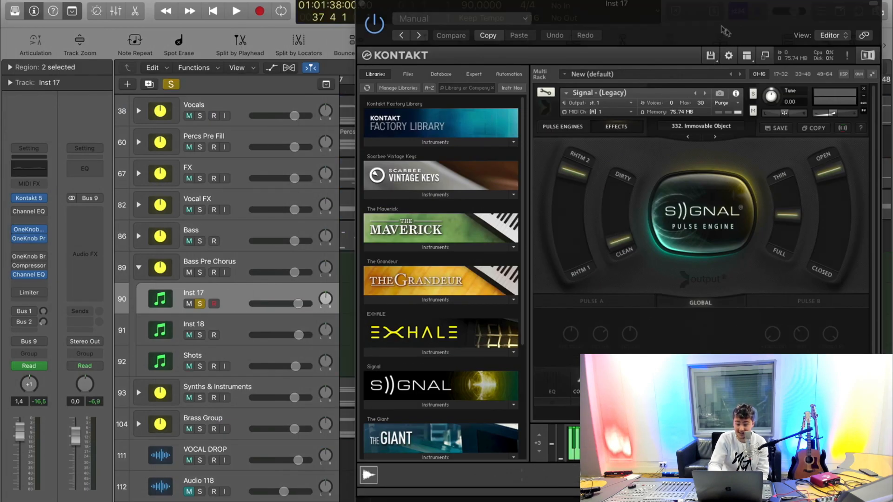
pyautogui.moveTo(723, 28); pyautogui.dragTo(481, 35)
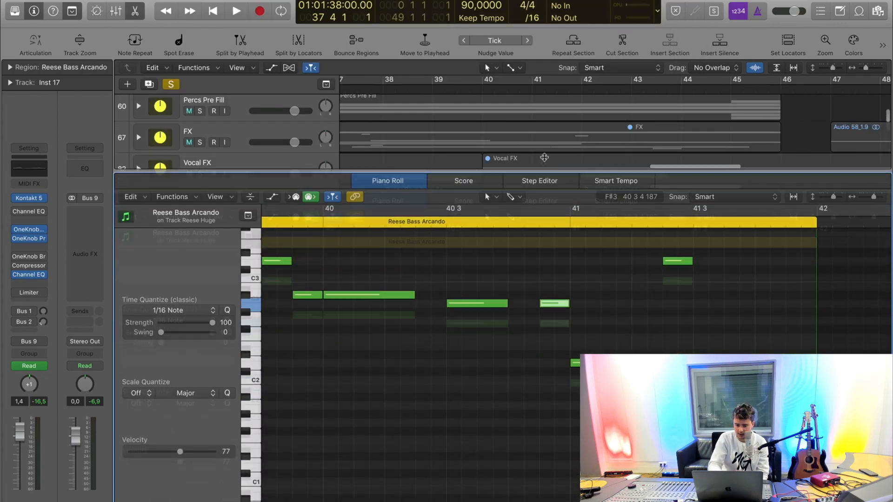
pyautogui.hscroll(-5, 553, 347)
pyautogui.scroll(2, 554, 347)
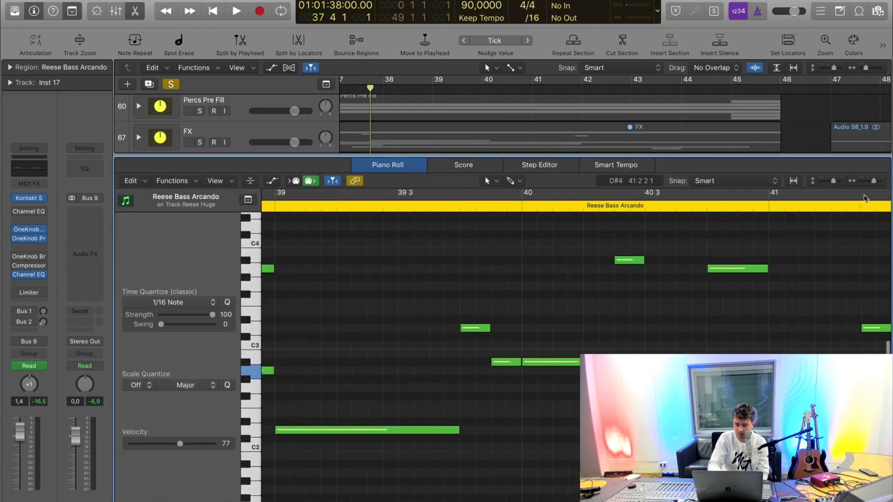
pyautogui.moveTo(875, 182); pyautogui.dragTo(872, 182)
pyautogui.scroll(-10, 593, 136)
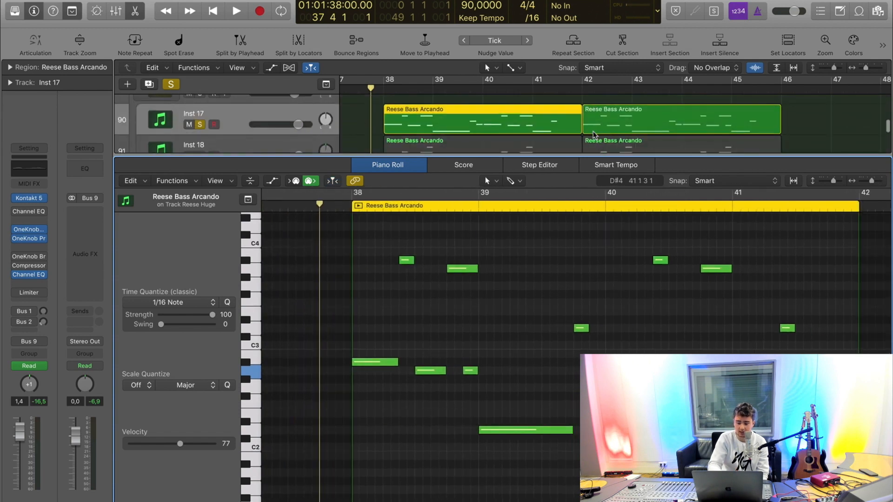
# Step: Set the playhead to bar 38, switch the solo from Inst 17 to Inst 18 and select Inst 18
pyautogui.click(393, 88)
pyautogui.hscroll(2, 541, 257)
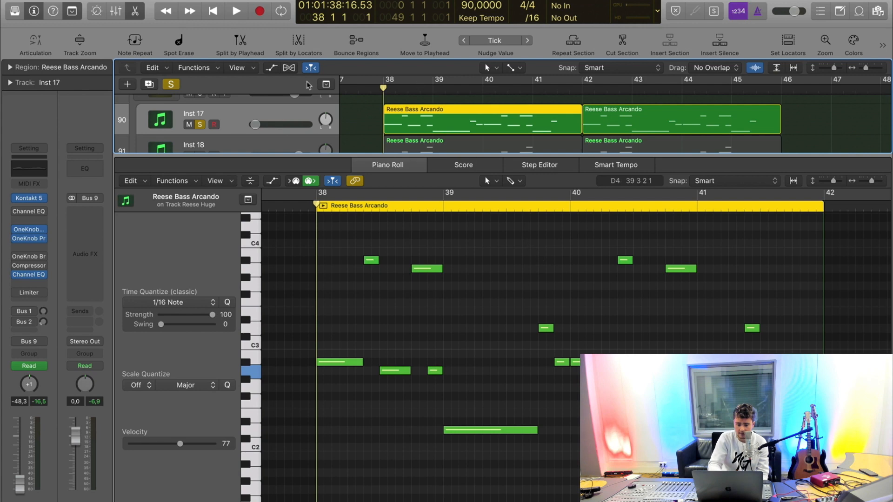
pyautogui.click(202, 124)
pyautogui.scroll(-1, 252, 144)
pyautogui.click(200, 141)
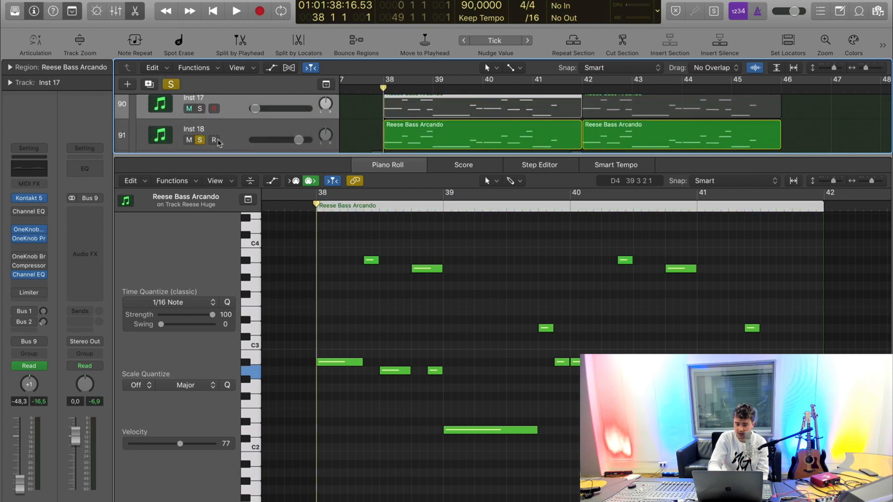
pyautogui.click(175, 138)
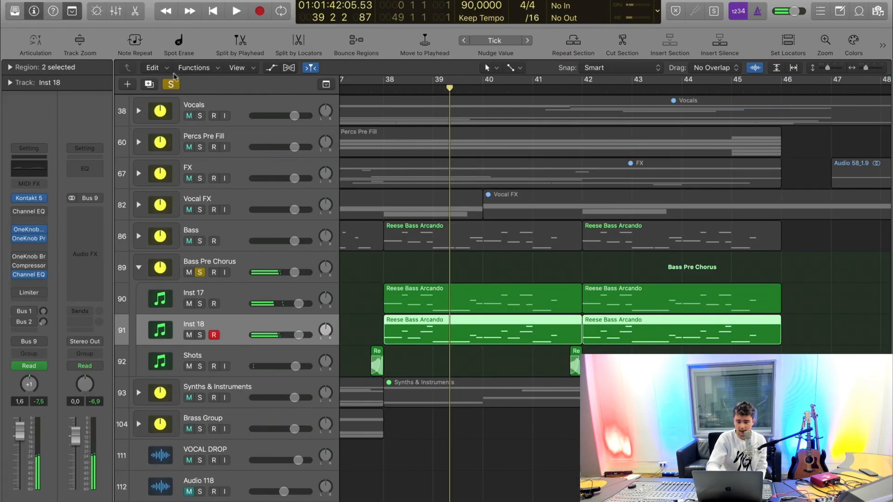
# Step: Clear the solo, solo the Bass and Bass Pre Chorus stacks together and listen from just before bar 38
pyautogui.click(176, 84)
pyautogui.click(370, 92)
pyautogui.click(199, 241)
pyautogui.click(200, 273)
pyautogui.press('space')
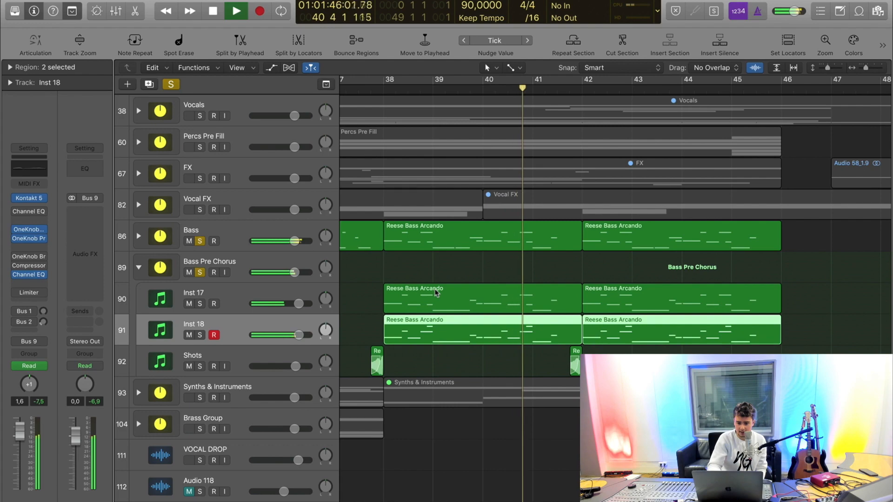
pyautogui.press('space')
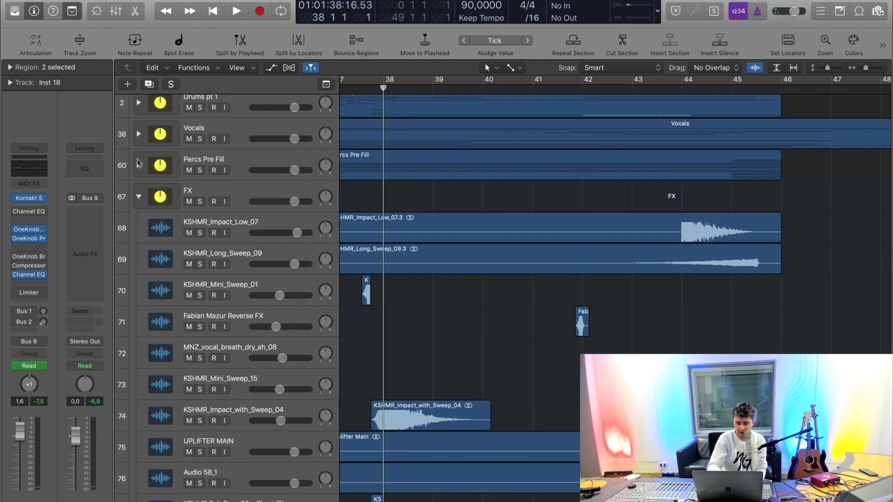
# Step: Unfold the Percs Pre Fill stack and listen to the arrangement from bar 38 while viewing the FX and bass tracks
pyautogui.click(139, 164)
pyautogui.press('space')
pyautogui.scroll(2, 598, 241)
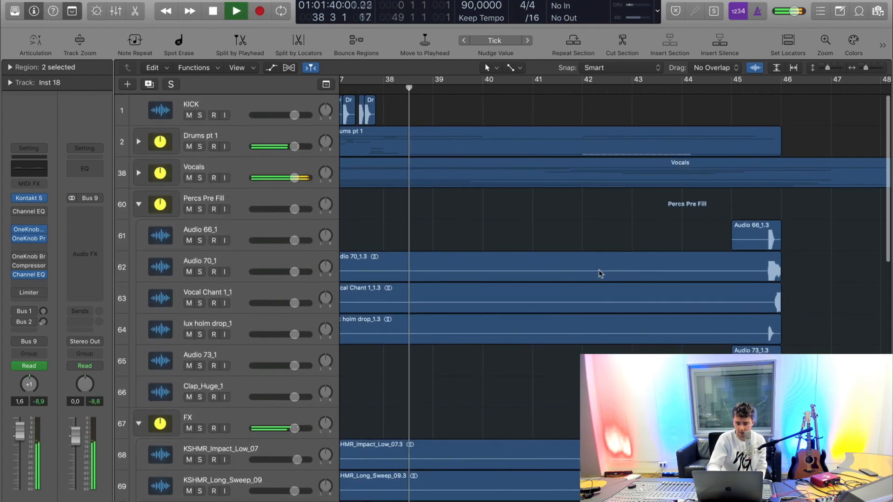
pyautogui.scroll(-15, 599, 256)
pyautogui.scroll(-3, 600, 274)
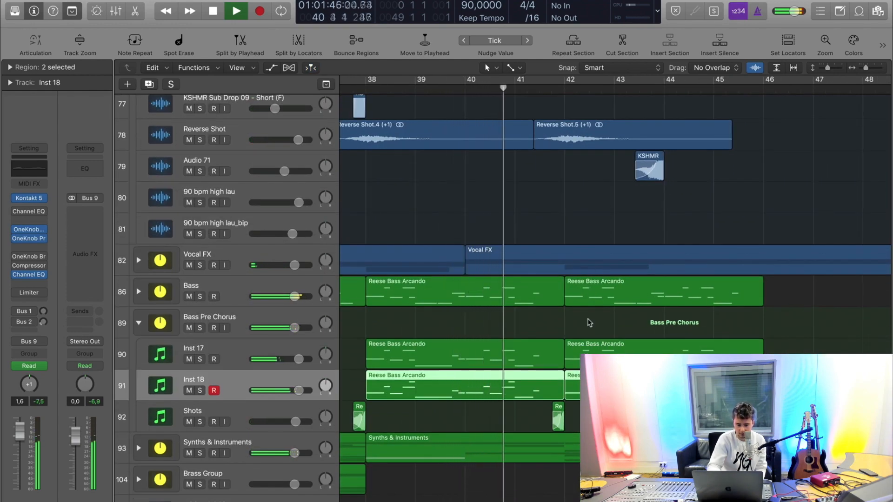
pyautogui.scroll(-2, 589, 323)
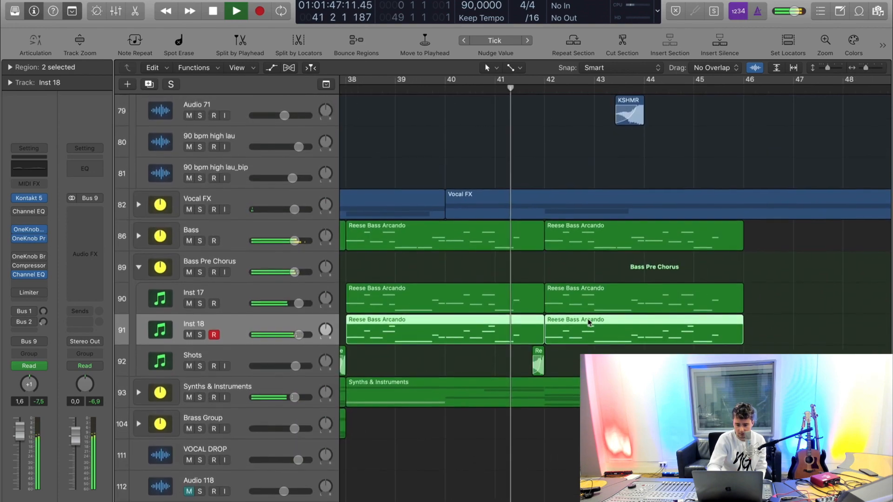
# Step: Unfold the Synths & Instruments stack, examine its pluck, piano and pad regions during playback and stop just after bar 46
pyautogui.click(138, 393)
pyautogui.scroll(-8, 512, 406)
pyautogui.hscroll(3, 512, 405)
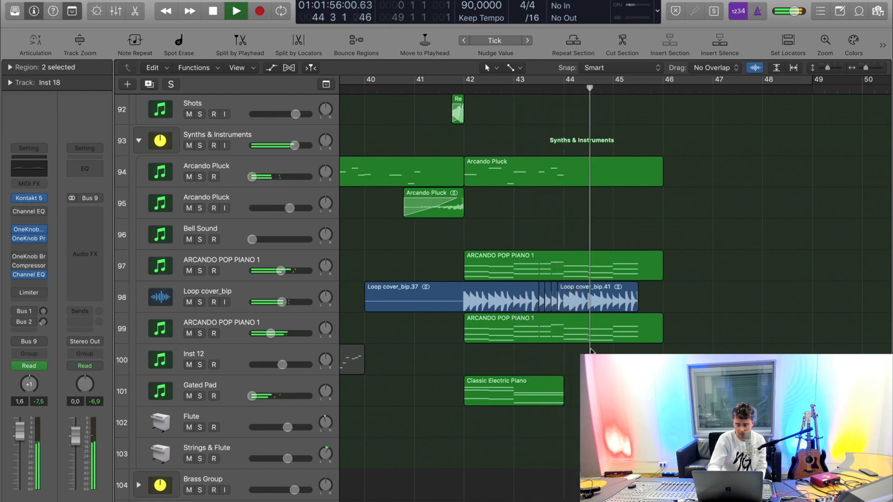
pyautogui.hscroll(4, 590, 350)
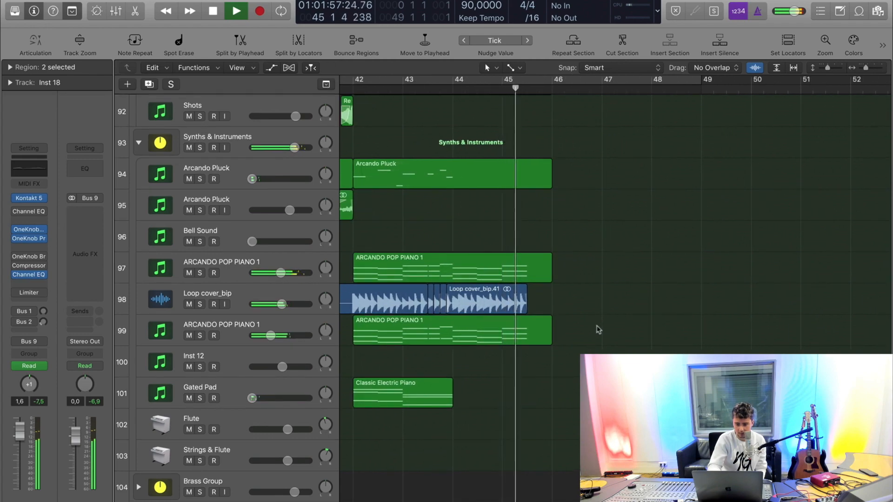
pyautogui.scroll(10, 595, 340)
pyautogui.hscroll(-4, 597, 332)
pyautogui.scroll(15, 600, 328)
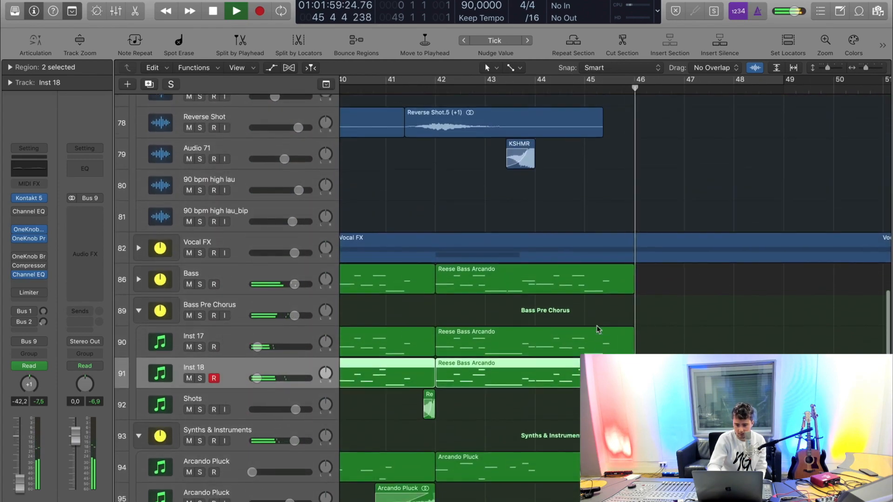
pyautogui.press('space')
# Step: Unfold the Vocals stack and examine its adlib, double and radio tag regions between bars 41 and 46
pyautogui.hscroll(-5, 618, 321)
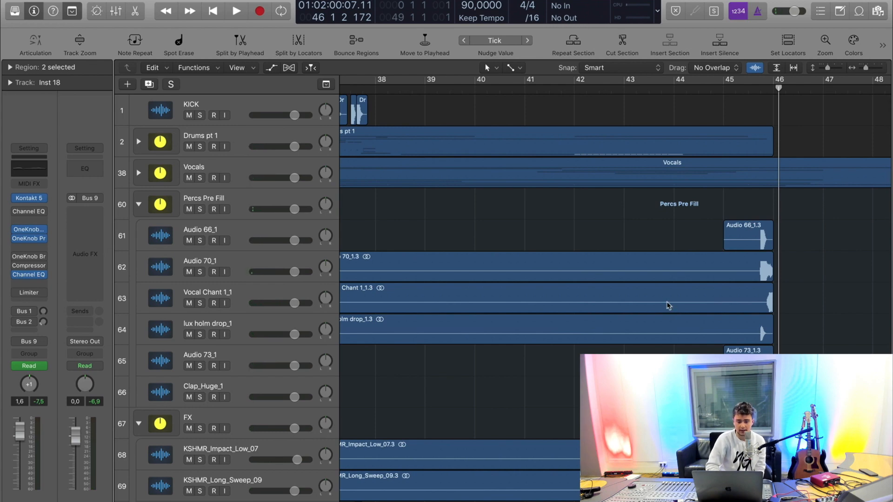
pyautogui.hscroll(-2, 668, 306)
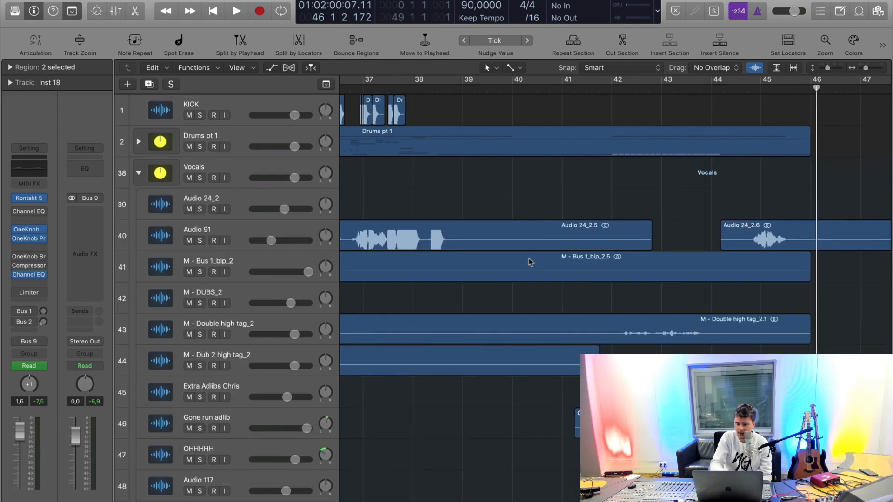
pyautogui.scroll(-10, 531, 262)
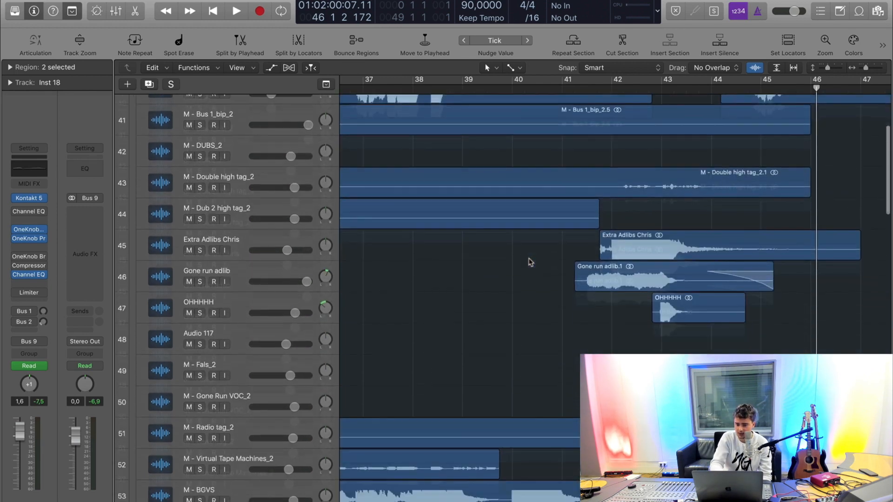
pyautogui.hscroll(3, 531, 262)
pyautogui.hscroll(3, 531, 262)
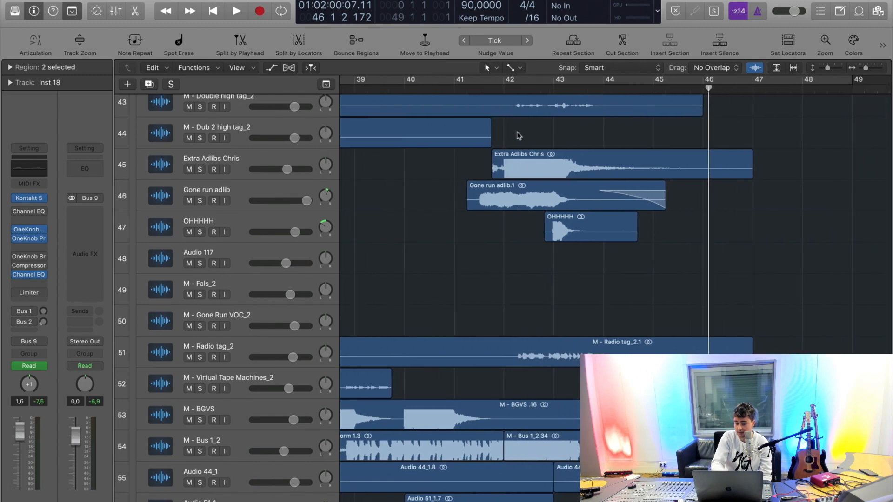
# Step: Set the playhead to bar 41 and fold the Vocals stack
pyautogui.click(463, 90)
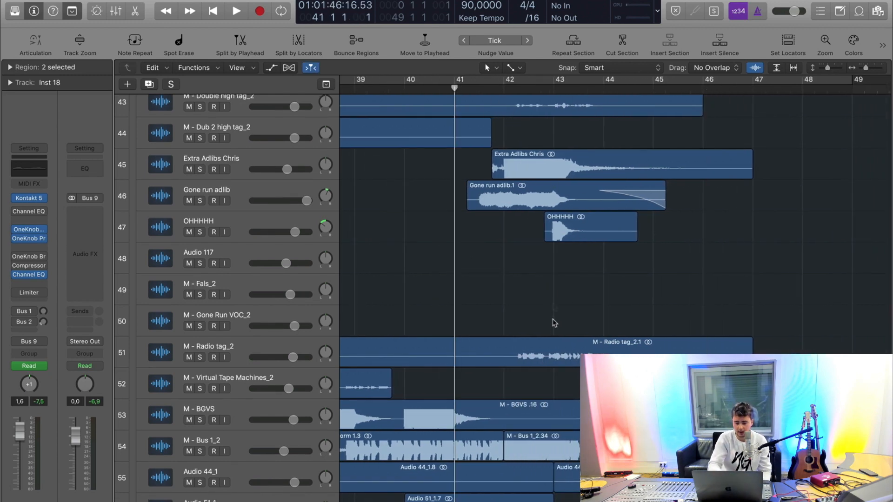
pyautogui.scroll(10, 552, 295)
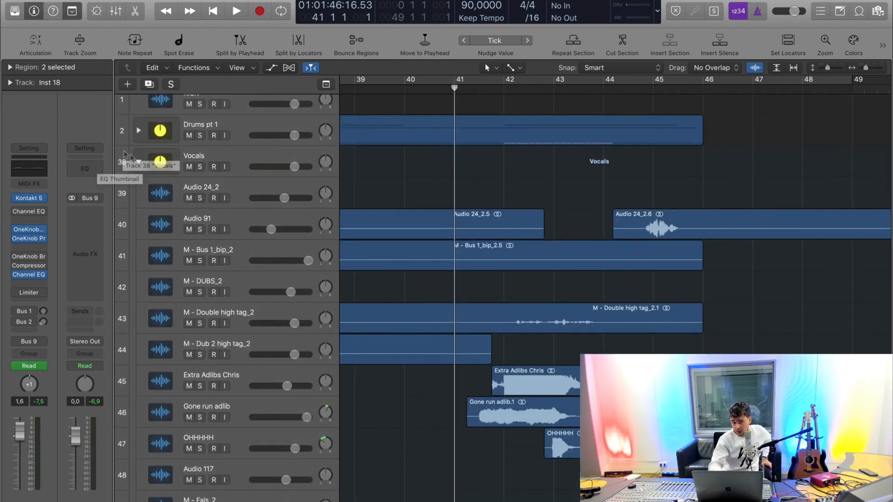
pyautogui.click(138, 161)
pyautogui.scroll(1, 500, 276)
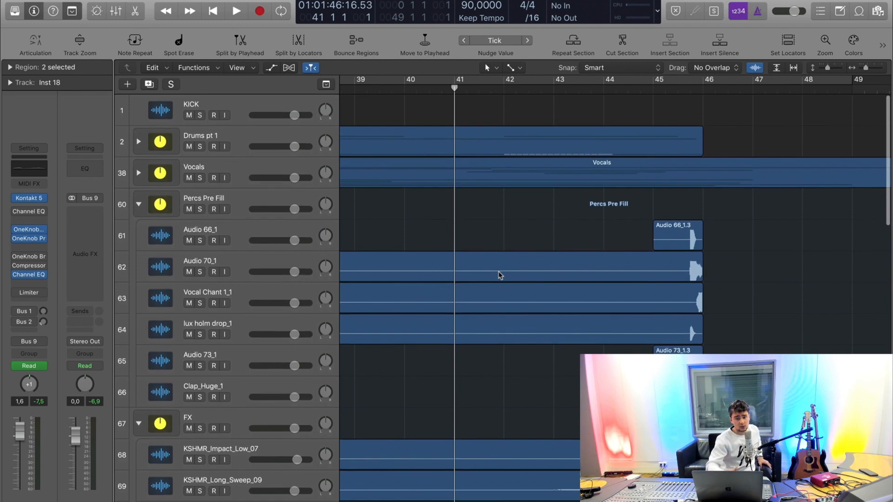